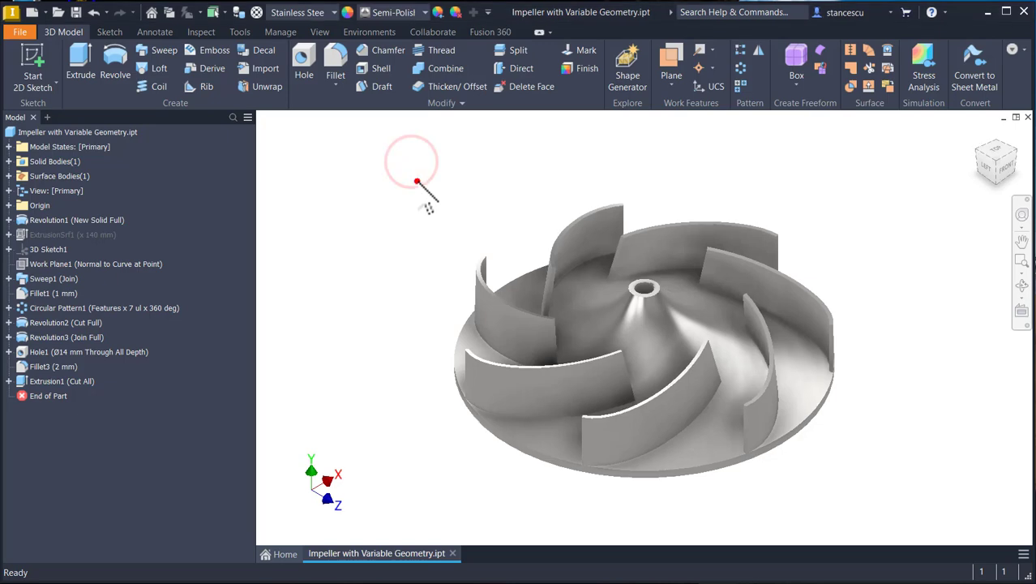
- Create a new metric part from the Standard (mm).ipt template
{"action": "left_click_drag", "start_coordinate": [416, 181], "coordinate": [437, 201], "text": "shift"}
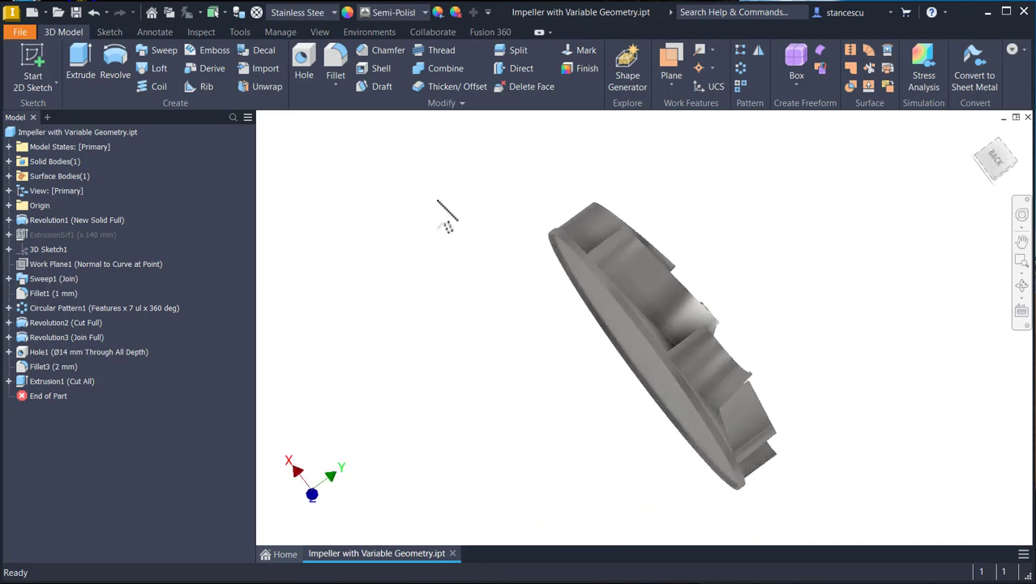
{"action": "key", "text": "F6"}
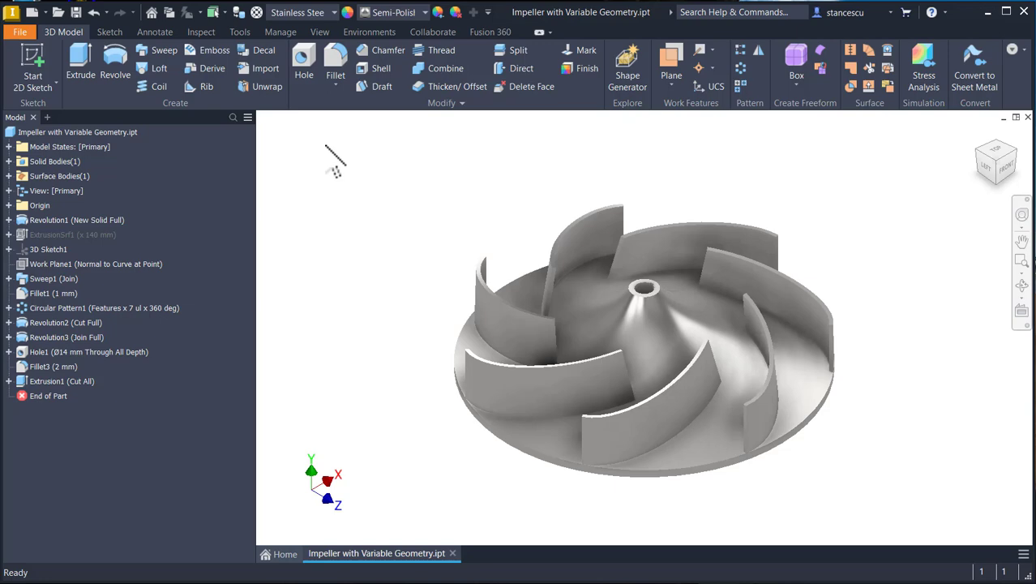
{"action": "left_click", "coordinate": [32, 13]}
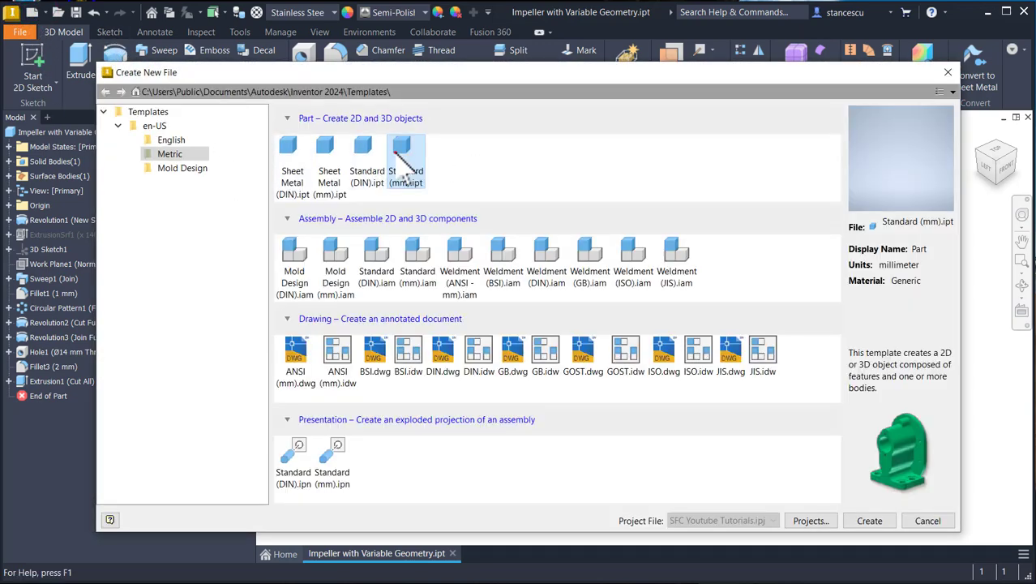
{"action": "double_click", "coordinate": [395, 153]}
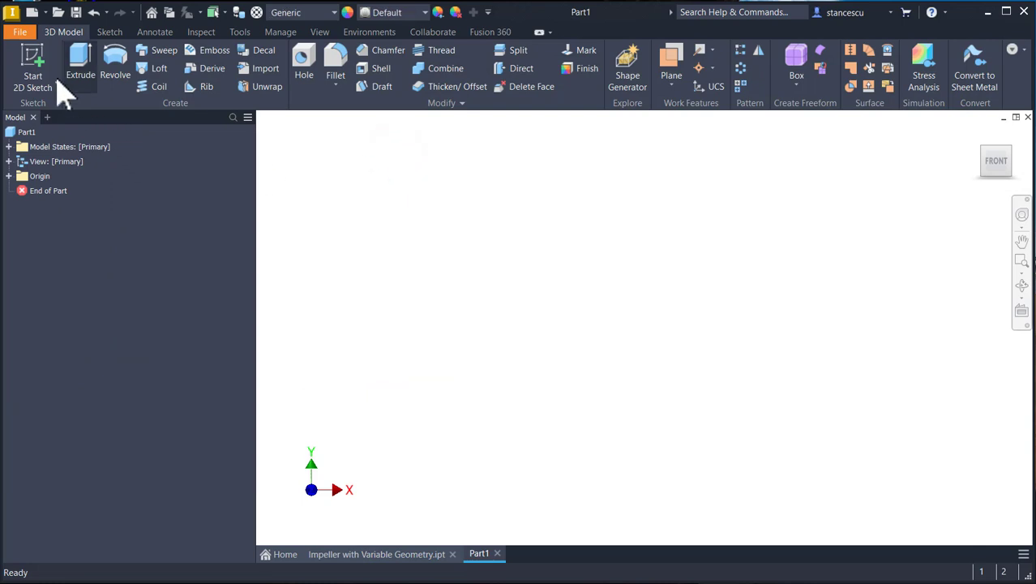
- On the XY plane, sketch a 67 mm vertical line up from the origin
{"action": "left_click", "coordinate": [26, 61]}
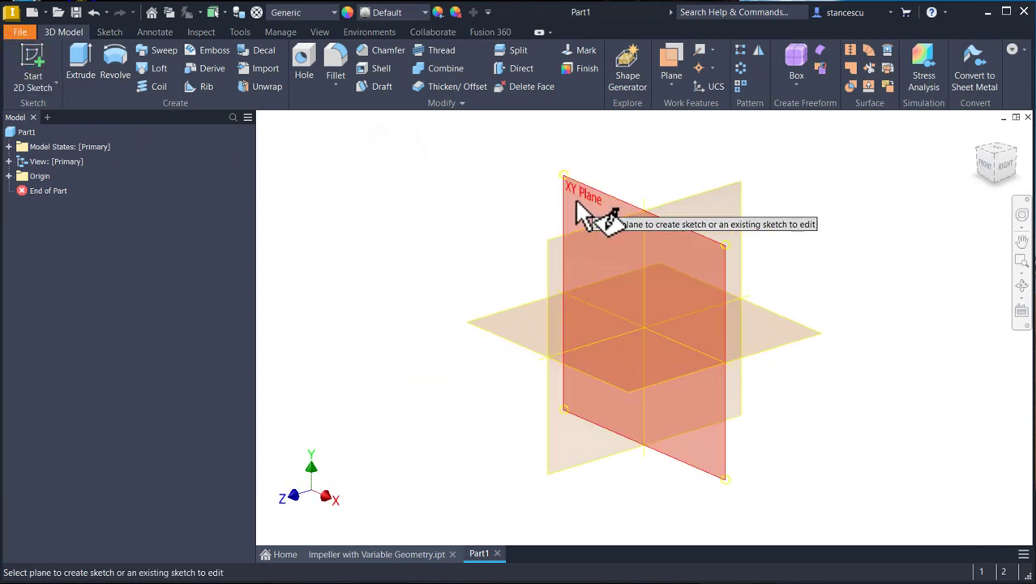
{"action": "left_click", "coordinate": [573, 201]}
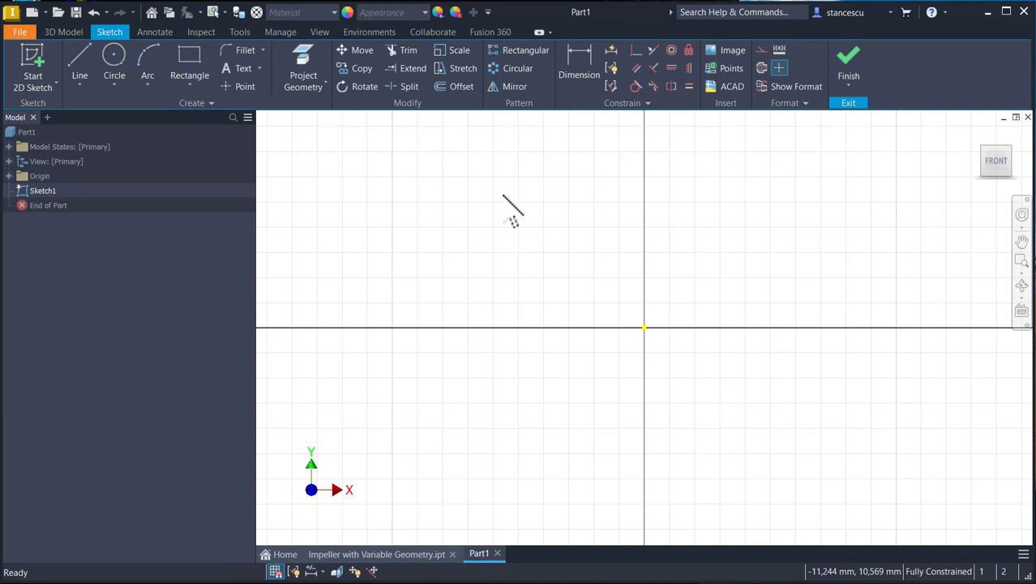
{"action": "left_click", "coordinate": [80, 61]}
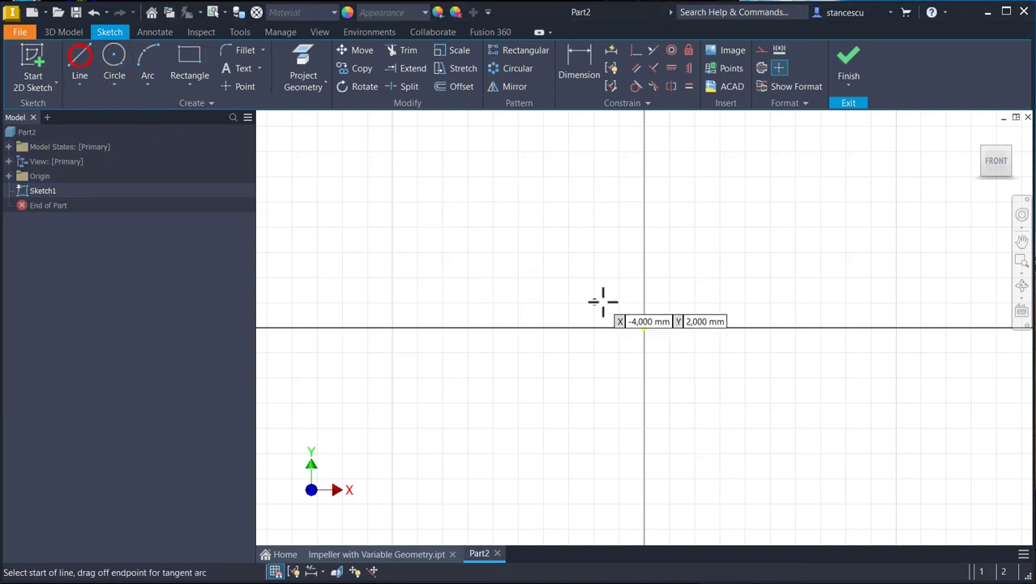
{"action": "left_click", "coordinate": [644, 328]}
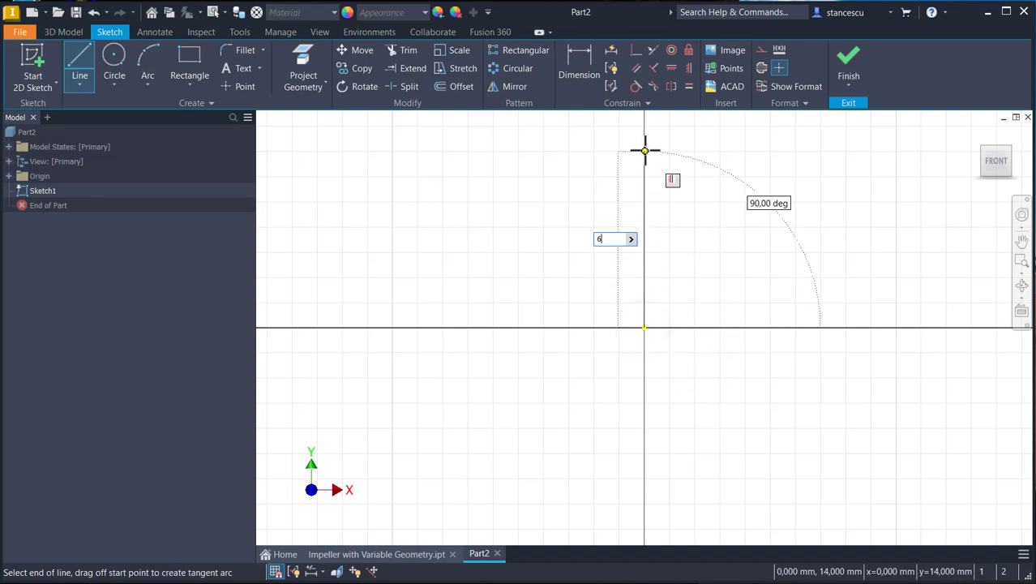
{"action": "key", "text": "Tab"}
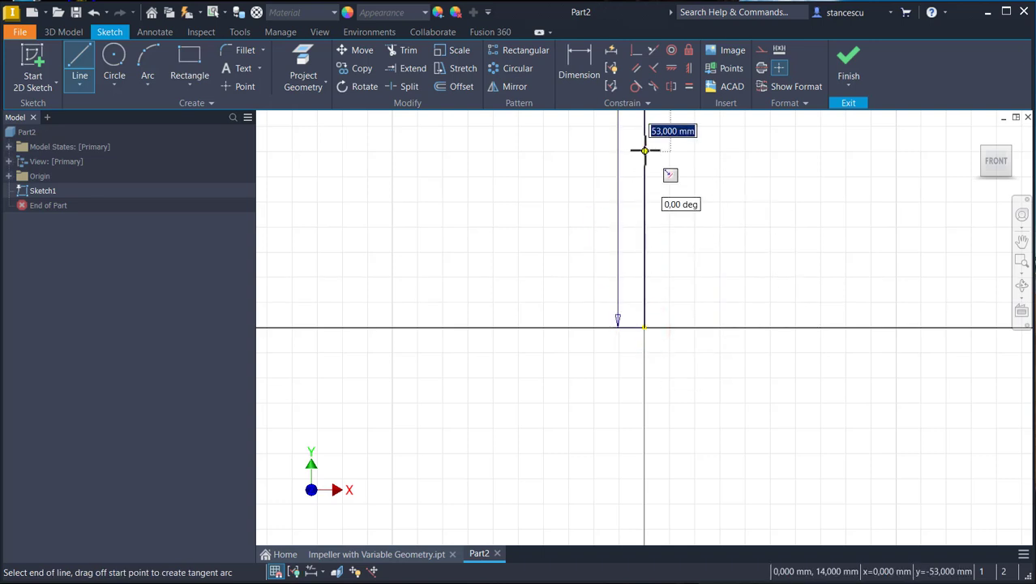
{"action": "key", "text": "Return"}
{"action": "key", "text": "Escape"}
- Convert the 67 mm line to construction and move its dimension to the right
{"action": "scroll", "coordinate": [645, 149], "scroll_direction": "up", "scroll_amount": 5}
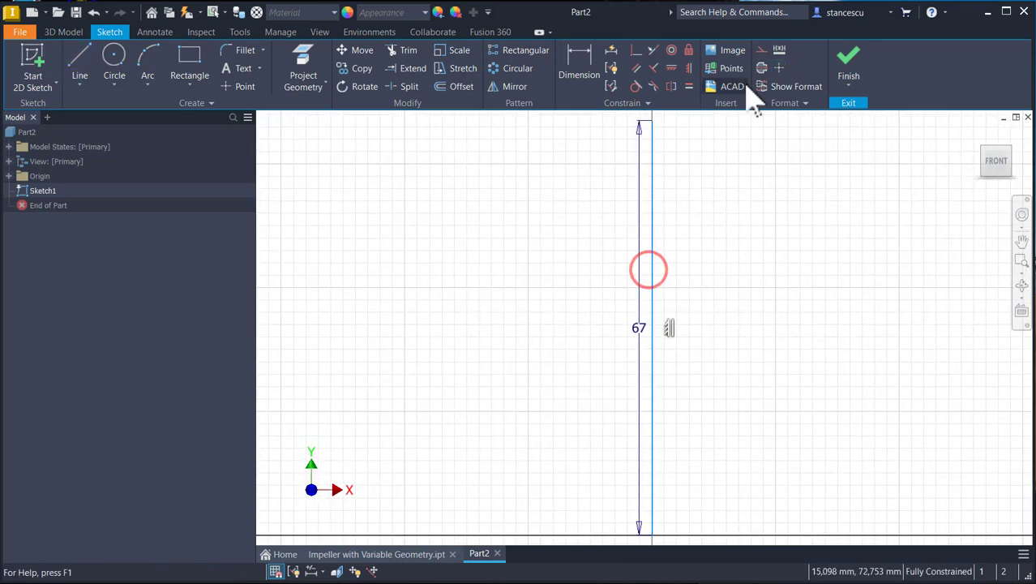
{"action": "left_click", "coordinate": [761, 68]}
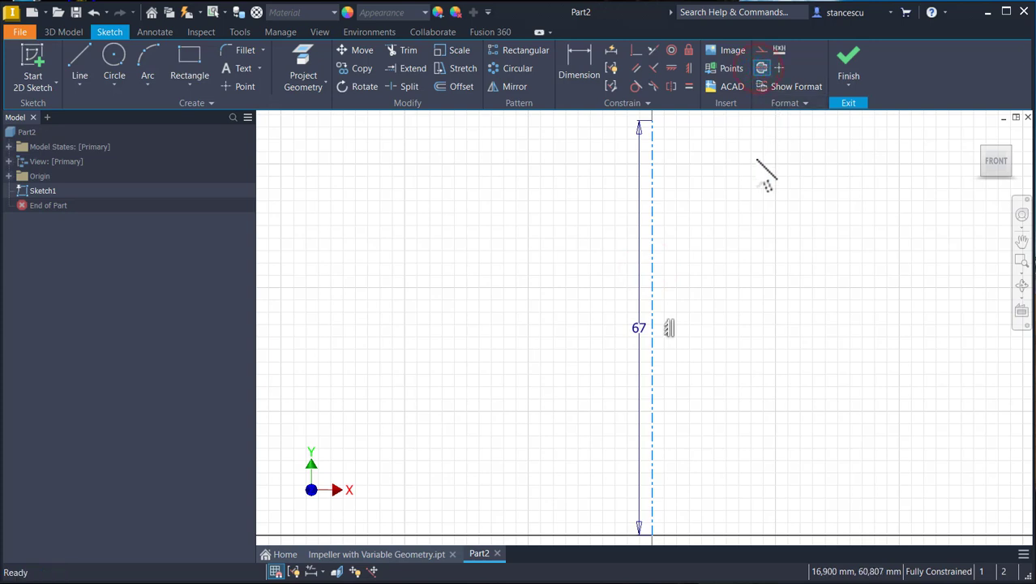
{"action": "left_click", "coordinate": [594, 293]}
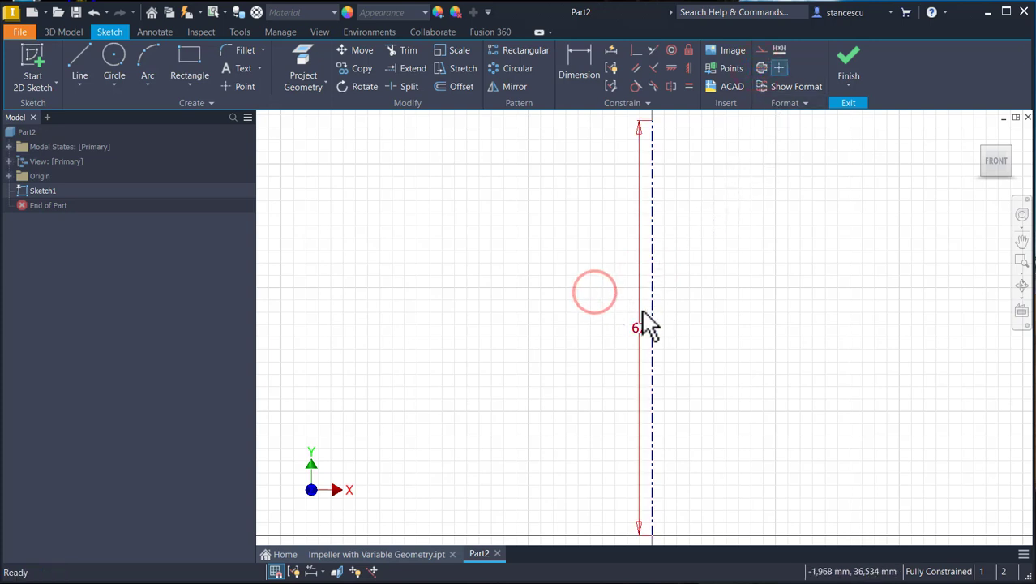
{"action": "left_click", "coordinate": [530, 318]}
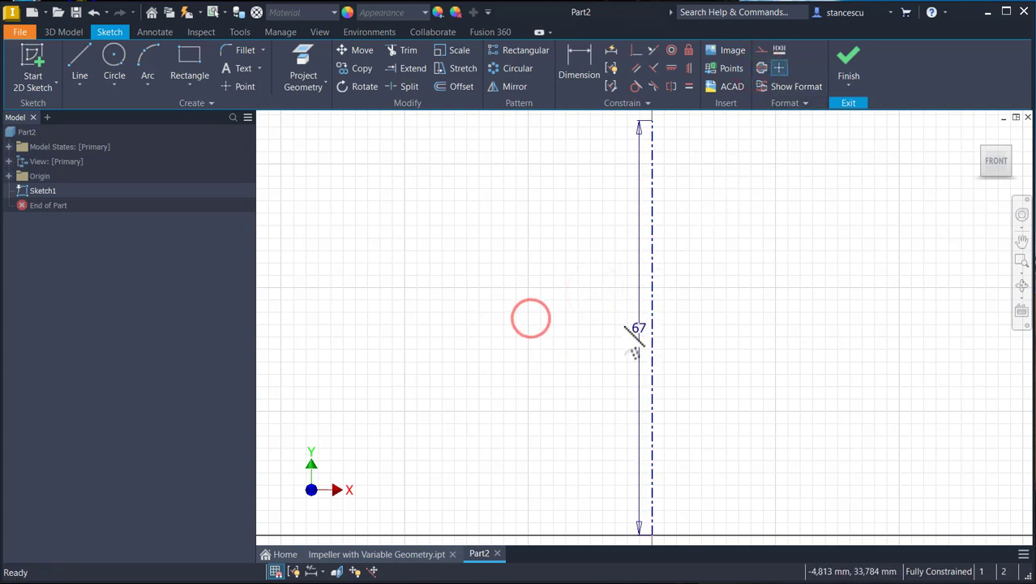
{"action": "left_click_drag", "start_coordinate": [636, 327], "coordinate": [776, 332]}
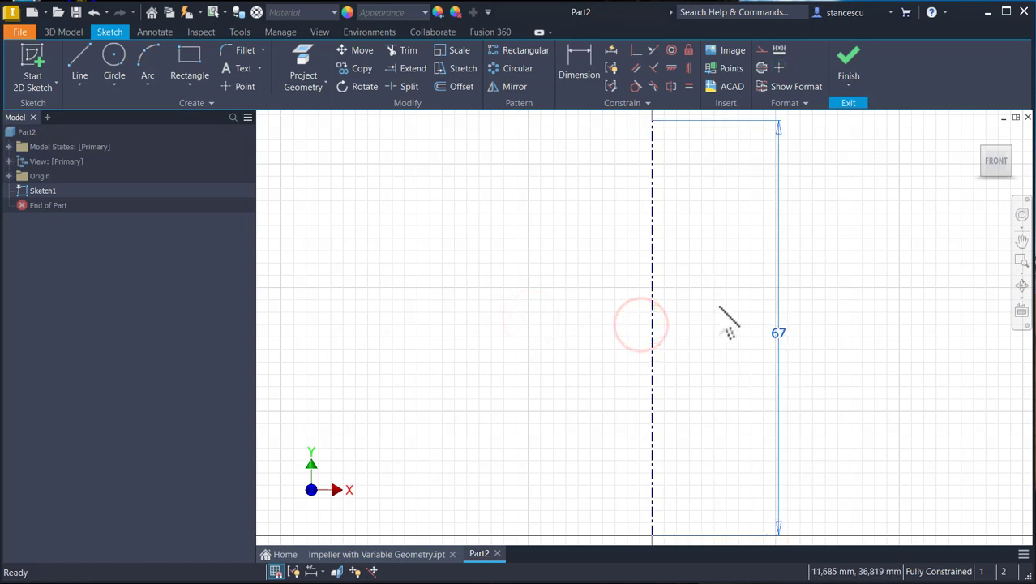
{"action": "scroll", "coordinate": [699, 273], "scroll_direction": "down", "scroll_amount": 3}
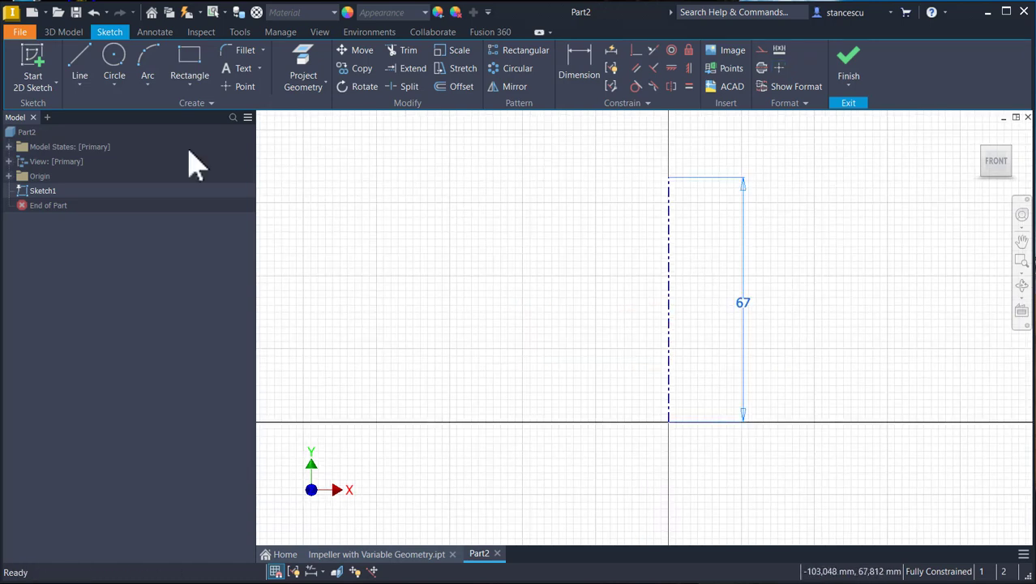
- Draw a horizontal base line left from the origin and a short top line from the centre line's end
{"action": "left_click", "coordinate": [80, 59]}
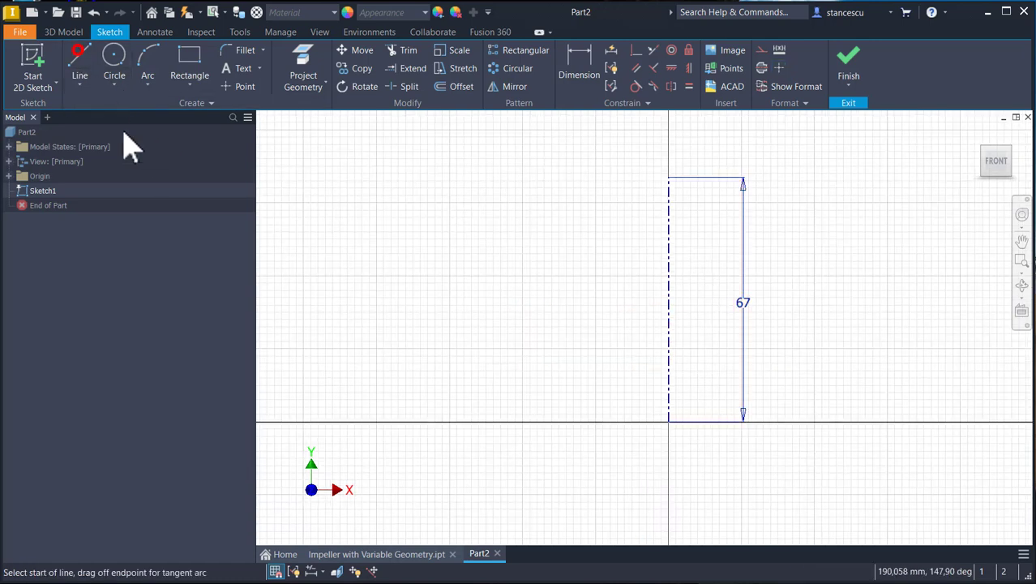
{"action": "left_click", "coordinate": [669, 421]}
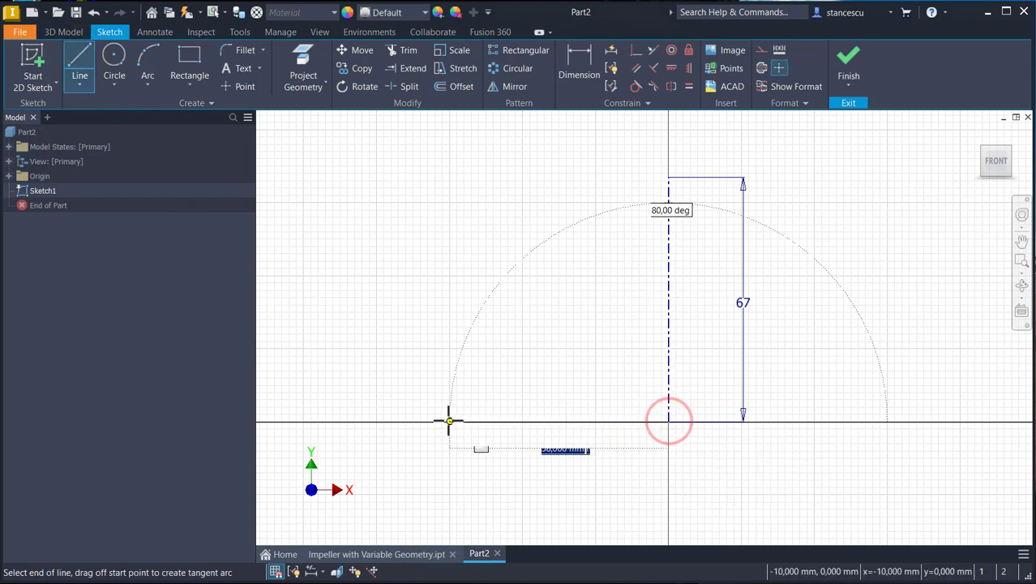
{"action": "left_click", "coordinate": [374, 421]}
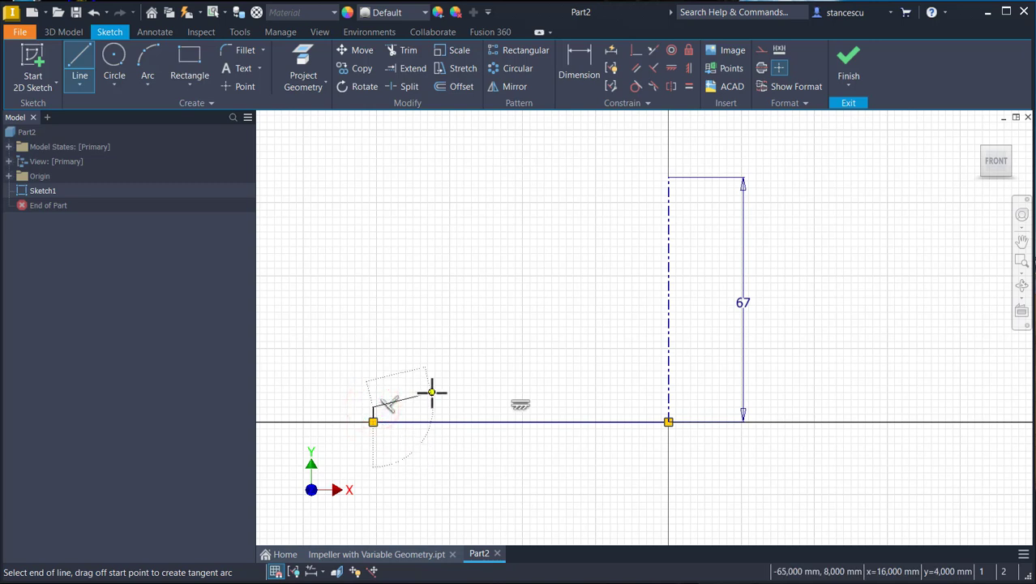
{"action": "key", "text": "Escape"}
{"action": "left_click", "coordinate": [81, 65]}
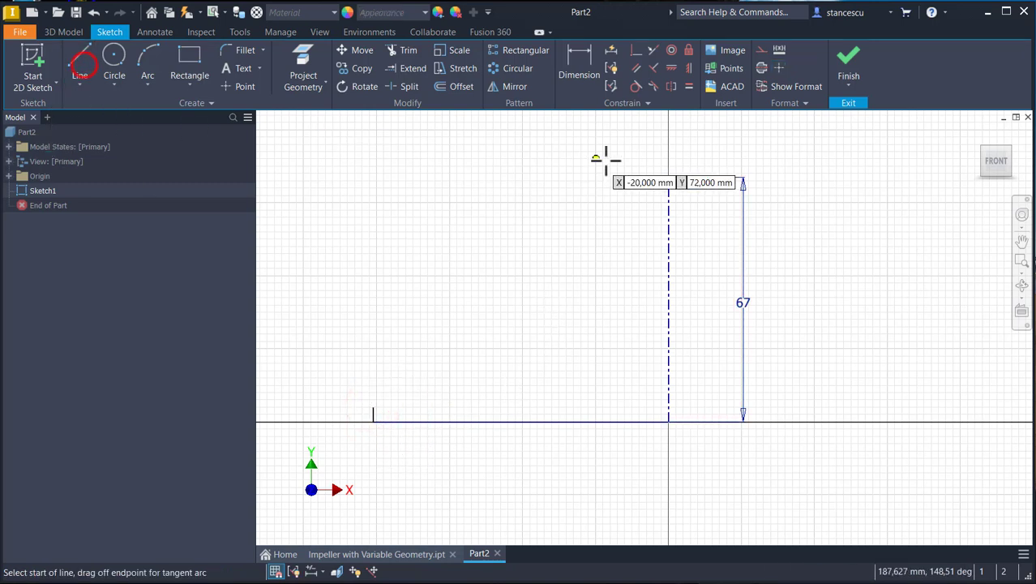
{"action": "left_click", "coordinate": [667, 177]}
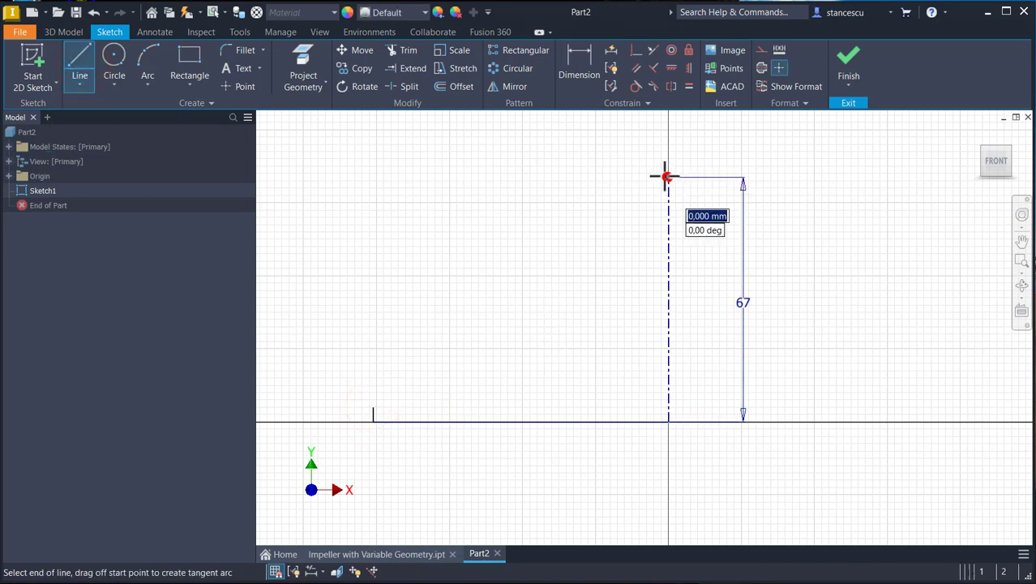
{"action": "left_click", "coordinate": [618, 177]}
{"action": "key", "text": "Escape"}
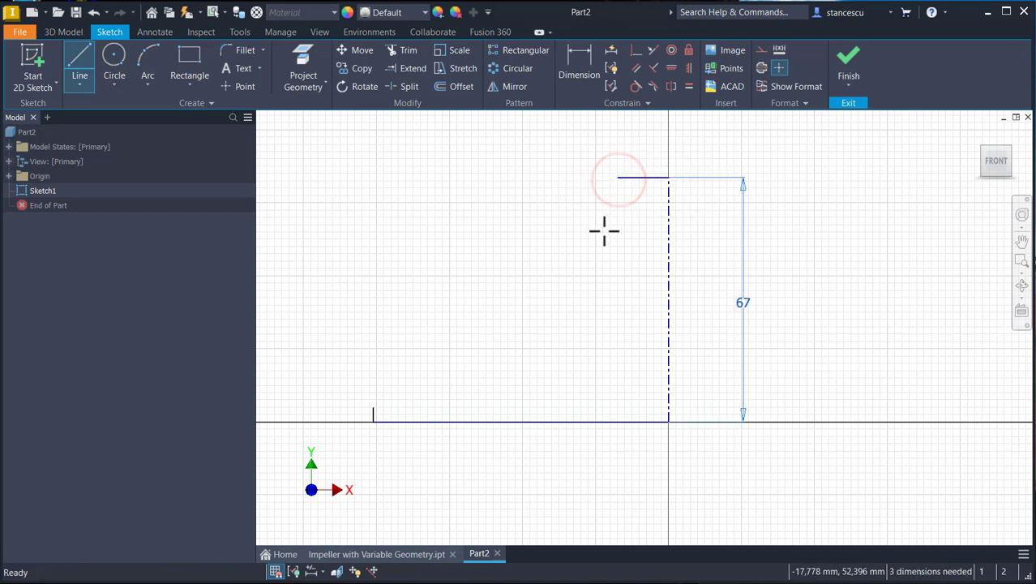
- Dimension the top line as Ø22 and the base line as Ø262 about the centre line
{"action": "left_click", "coordinate": [598, 84]}
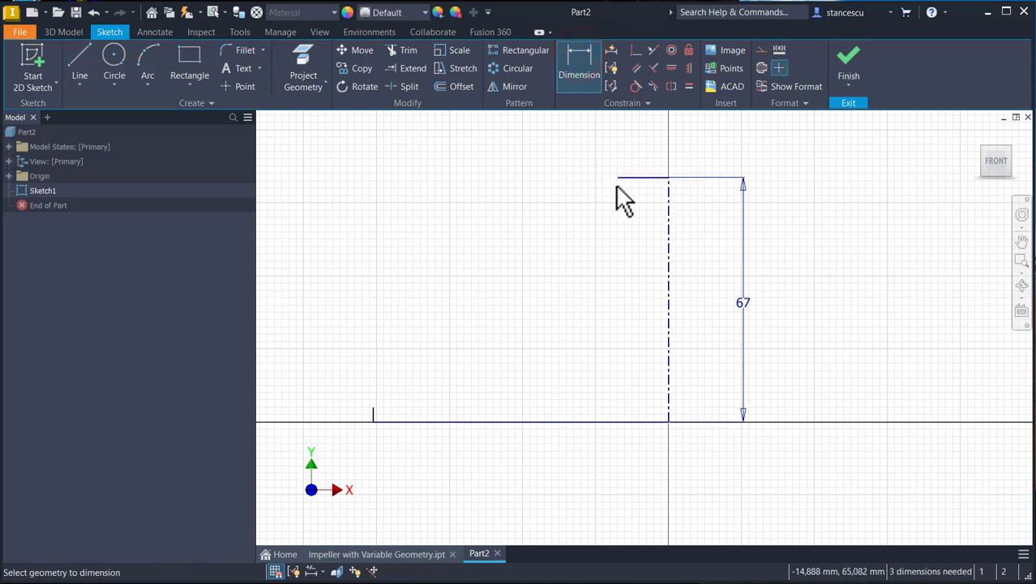
{"action": "left_click", "coordinate": [617, 177]}
{"action": "left_click", "coordinate": [669, 233]}
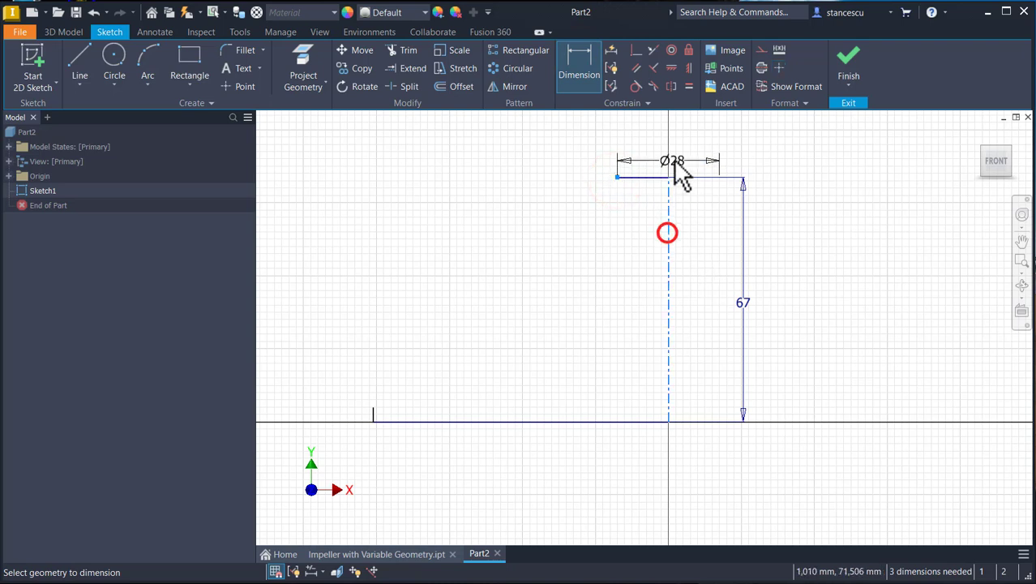
{"action": "left_click", "coordinate": [671, 143]}
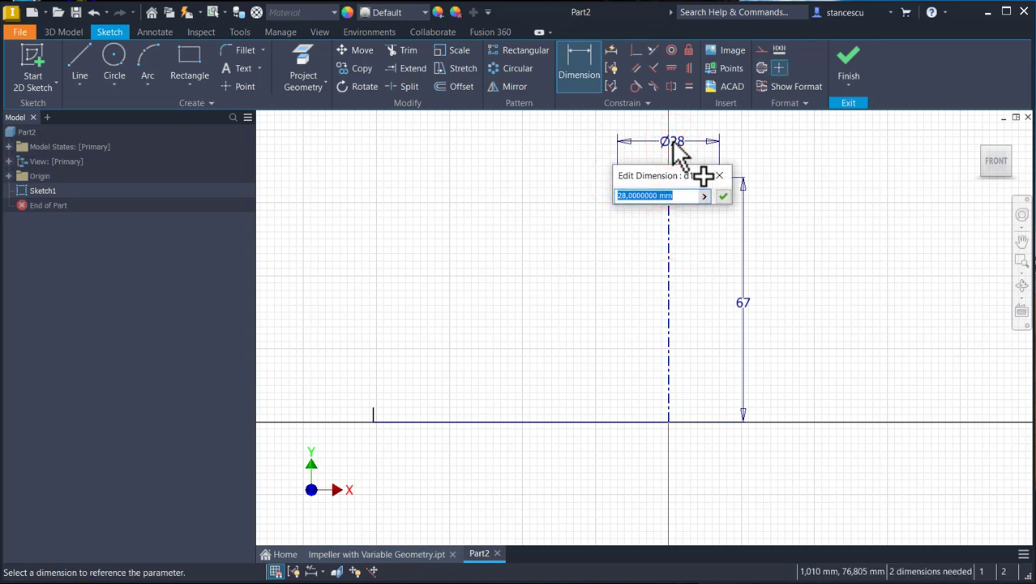
{"action": "key", "text": "Return"}
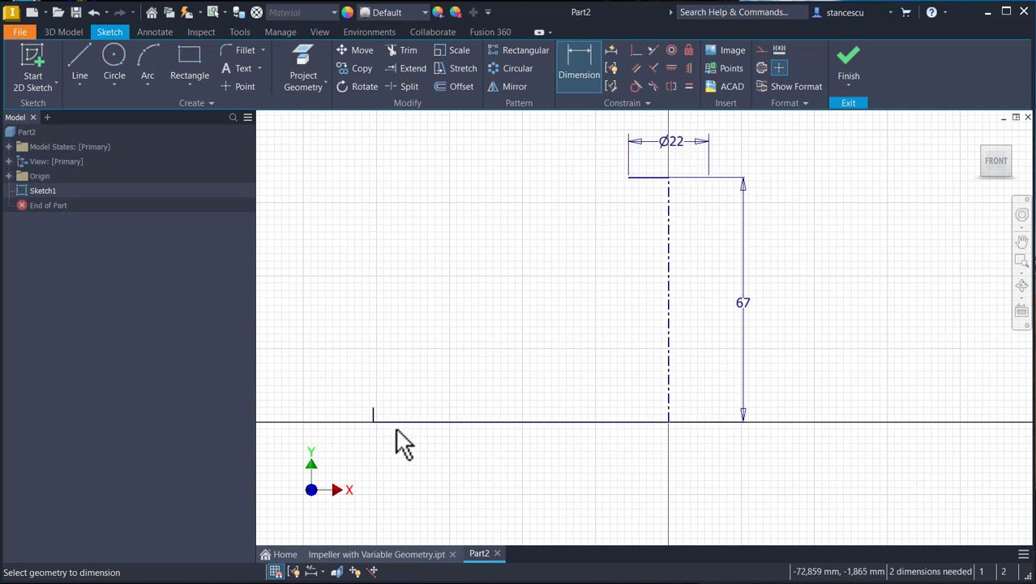
{"action": "left_click", "coordinate": [373, 421]}
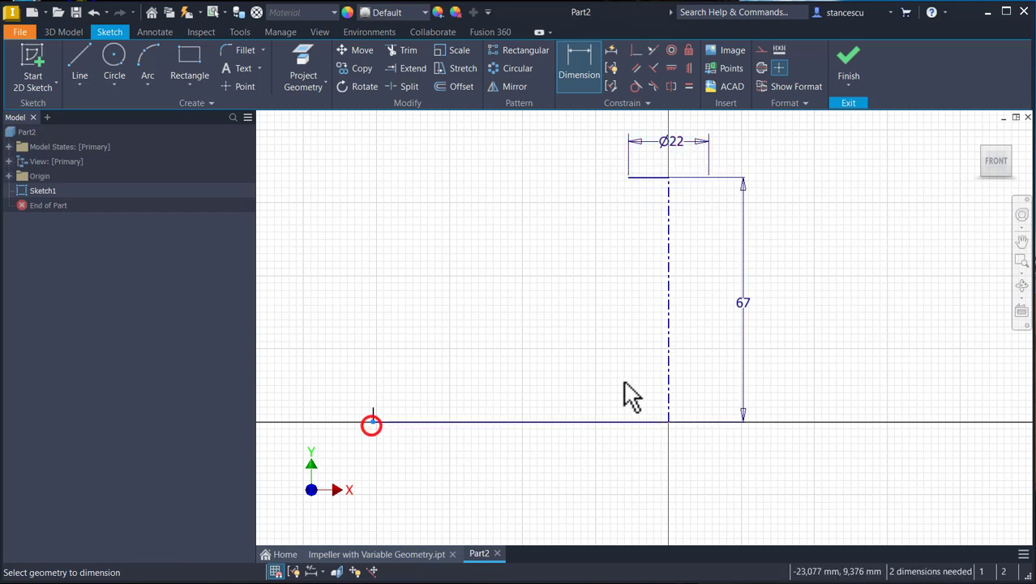
{"action": "left_click", "coordinate": [669, 369]}
{"action": "left_click", "coordinate": [644, 459]}
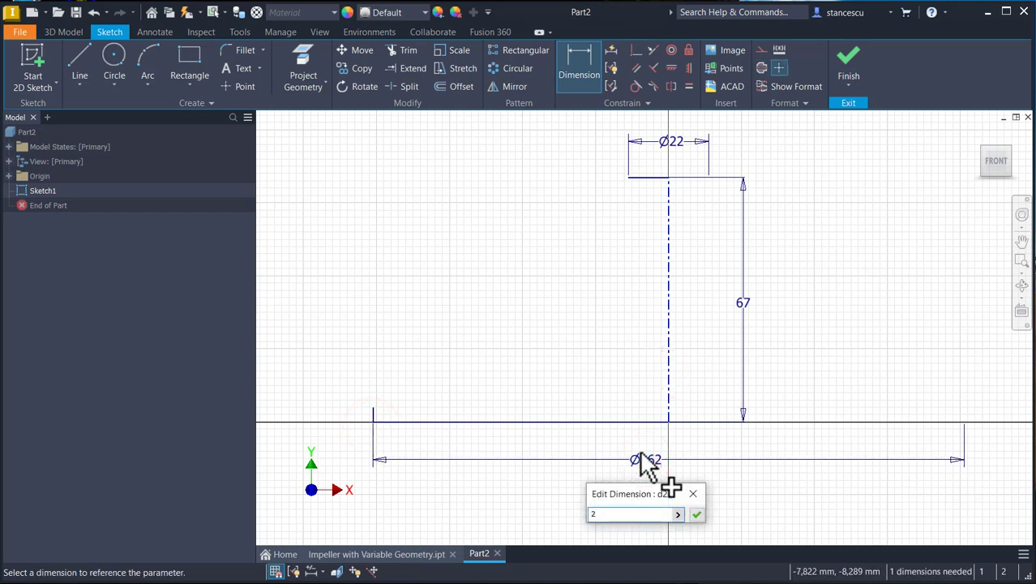
{"action": "key", "text": "Return"}
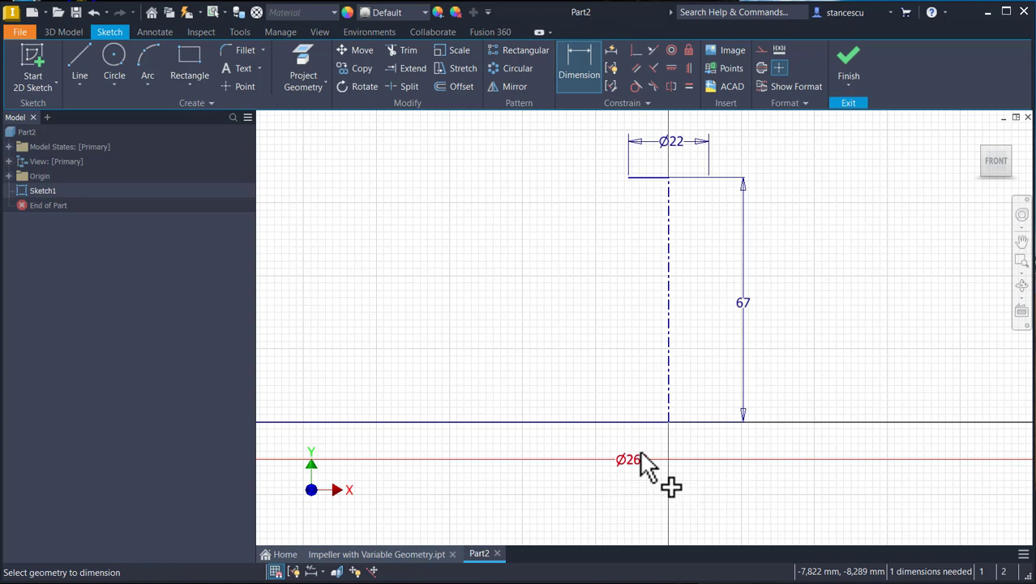
- Give the short vertical outer edge a 6 mm height and fit the sketch in view
{"action": "scroll", "coordinate": [643, 452], "scroll_direction": "down", "scroll_amount": 2}
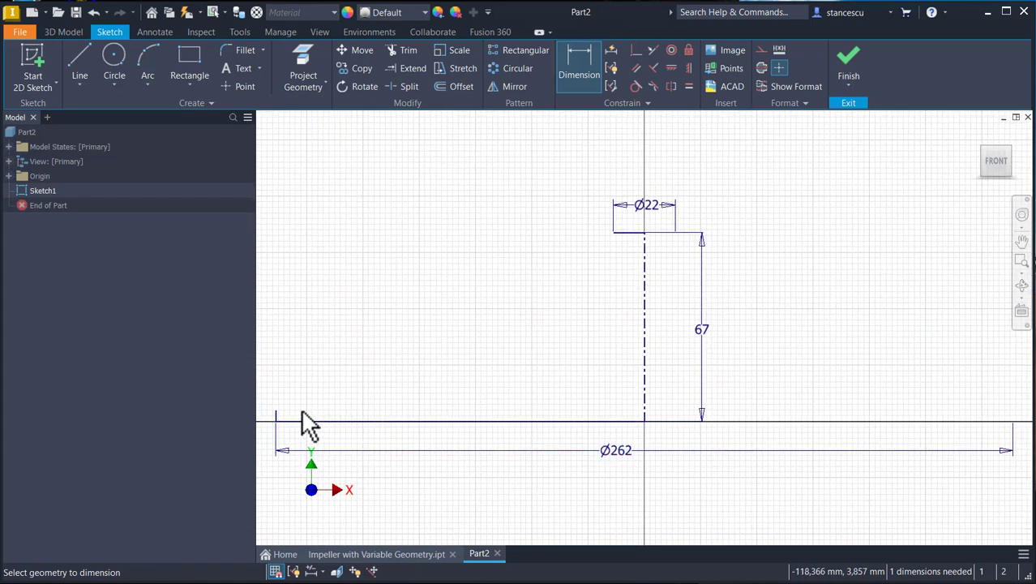
{"action": "scroll", "coordinate": [302, 422], "scroll_direction": "up", "scroll_amount": 3}
{"action": "middle_click_drag", "start_coordinate": [300, 408], "coordinate": [597, 417]}
{"action": "scroll", "coordinate": [571, 422], "scroll_direction": "down", "scroll_amount": 1}
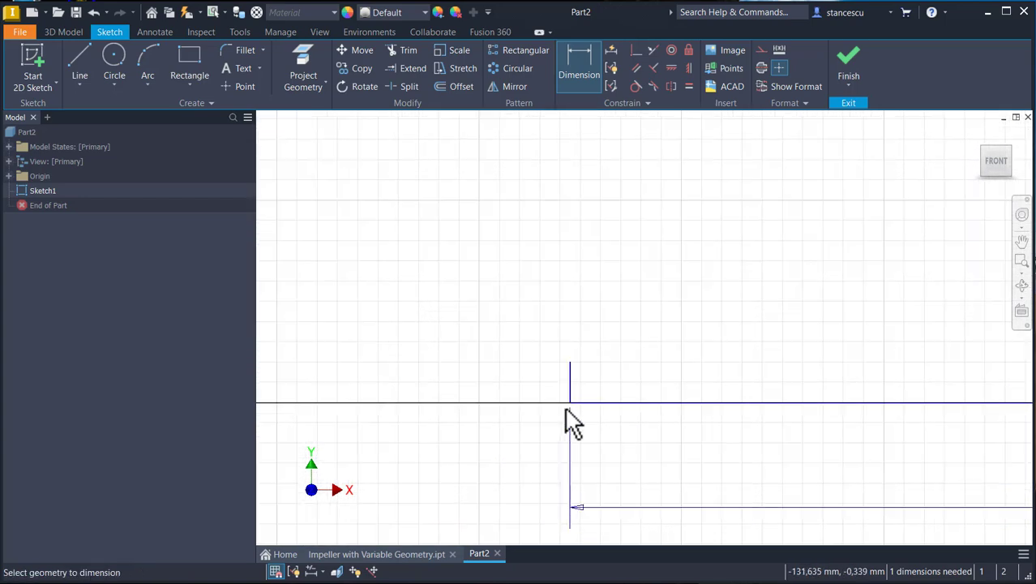
{"action": "left_click", "coordinate": [568, 374]}
{"action": "left_click", "coordinate": [535, 380]}
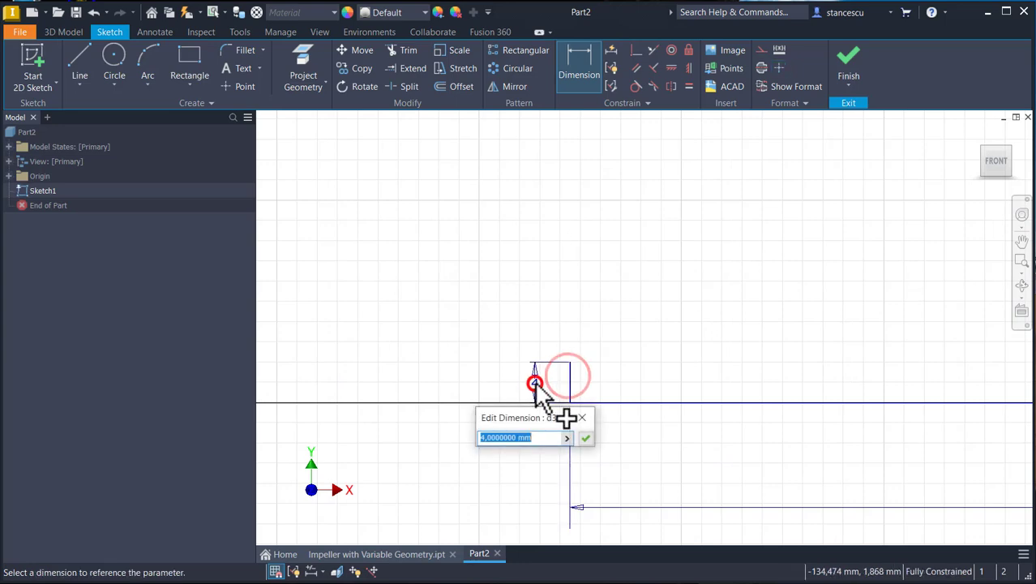
{"action": "type", "text": "6"}
{"action": "key", "text": "Return"}
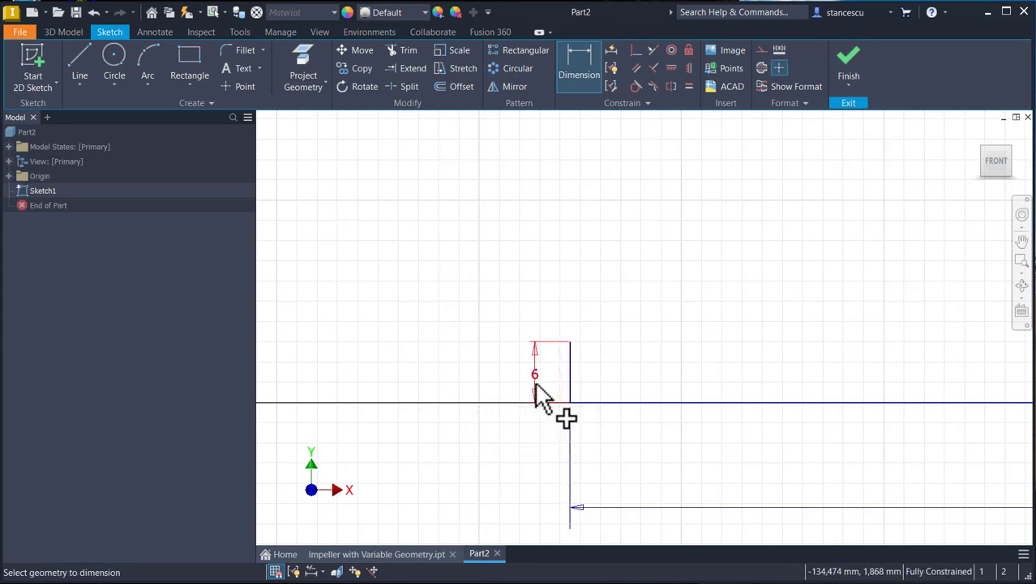
{"action": "key", "text": "Home"}
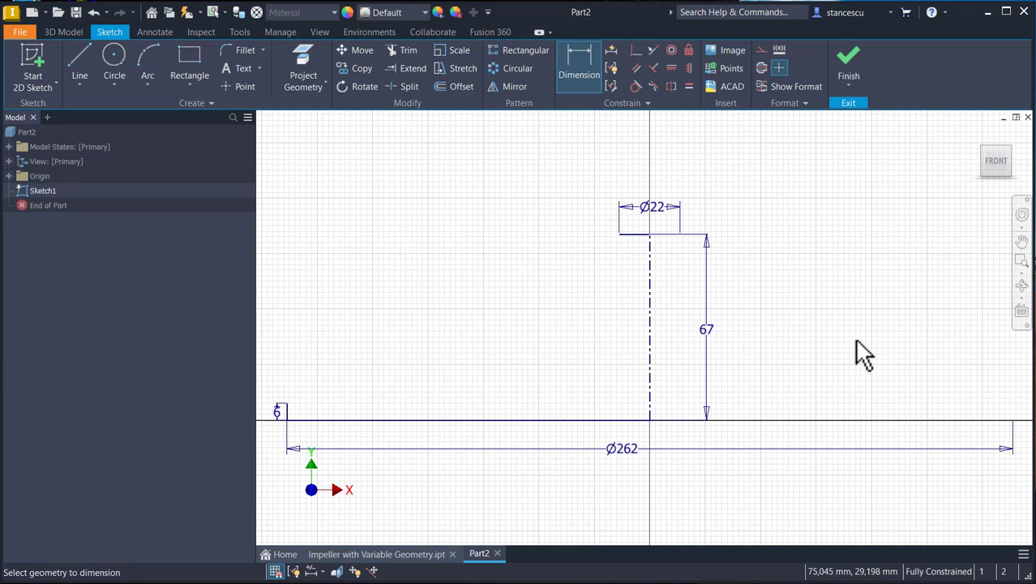
- Place a sketch point and fix it 40 mm above the base line on an Ø80 diameter
{"action": "left_click", "coordinate": [238, 86]}
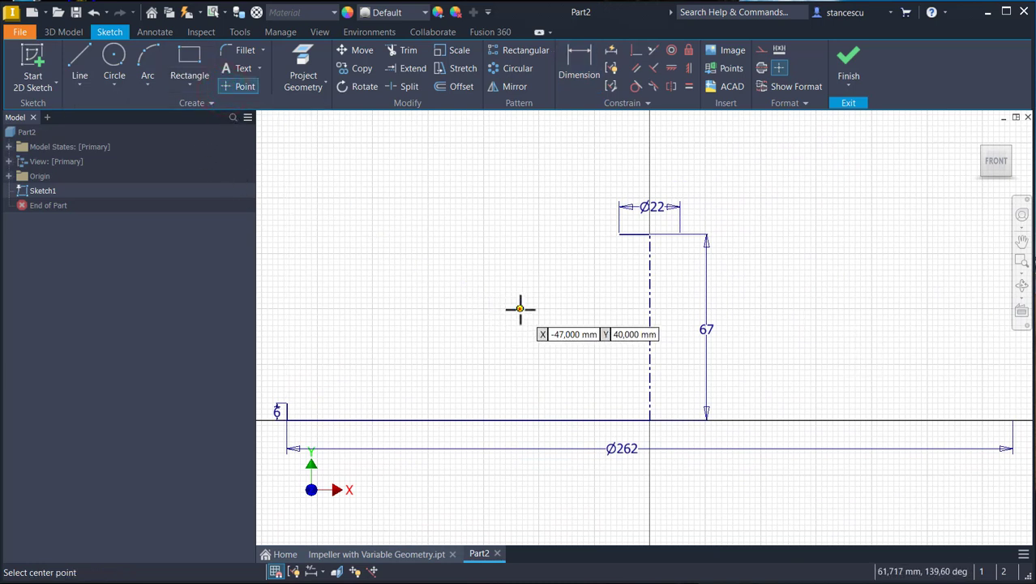
{"action": "left_click", "coordinate": [520, 308]}
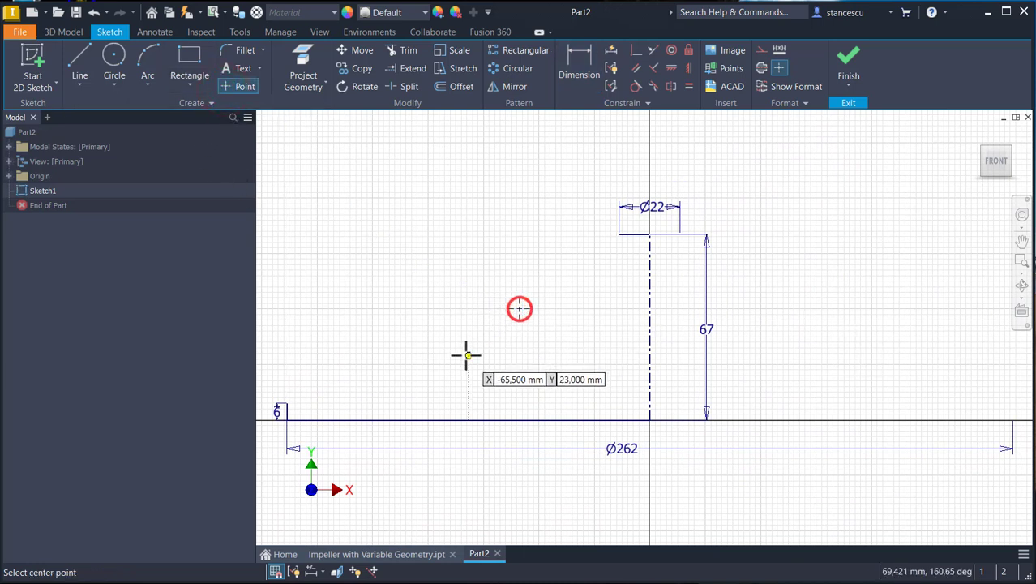
{"action": "left_click", "coordinate": [574, 65]}
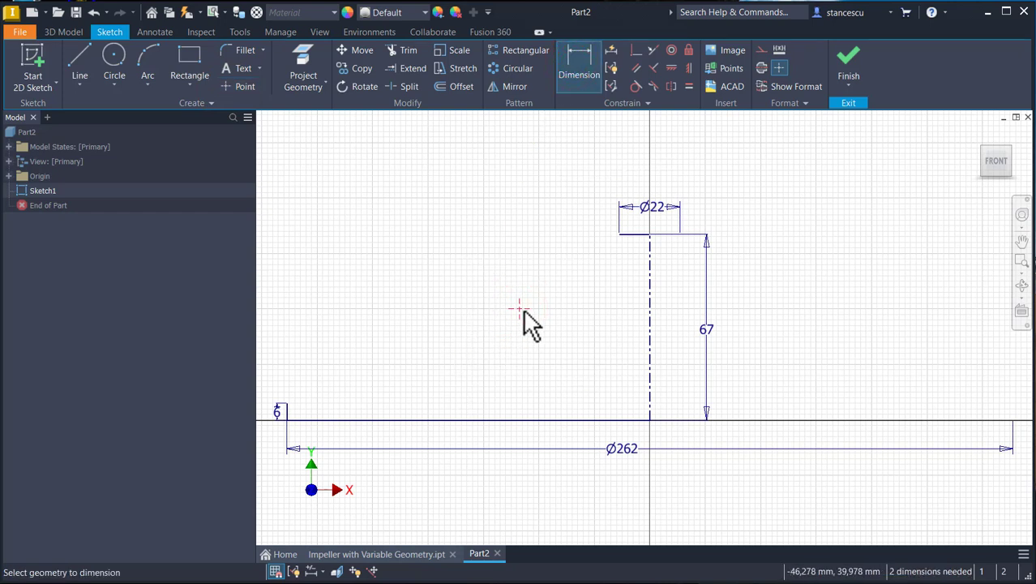
{"action": "left_click", "coordinate": [522, 309]}
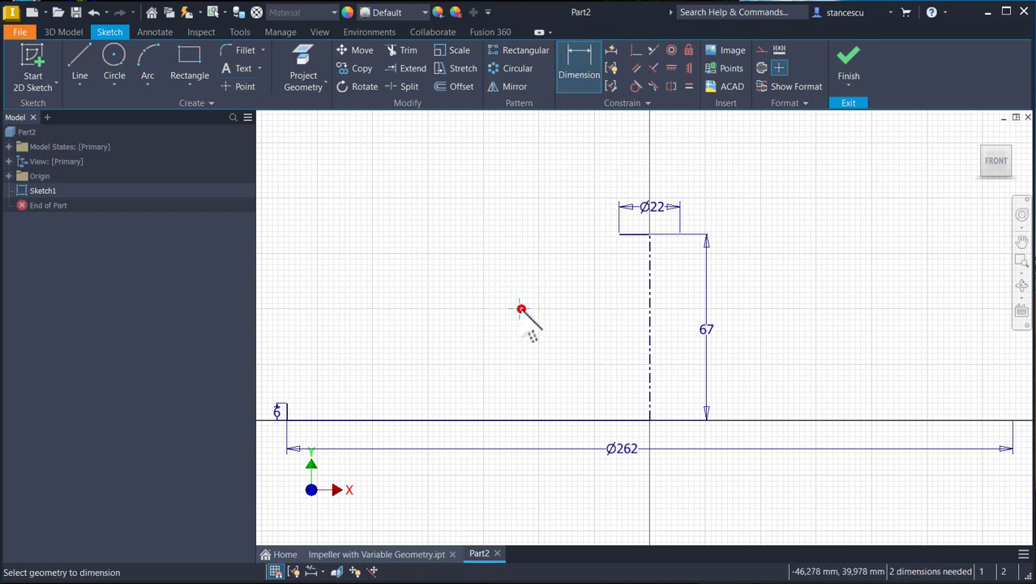
{"action": "left_click", "coordinate": [610, 424]}
{"action": "left_click", "coordinate": [578, 374]}
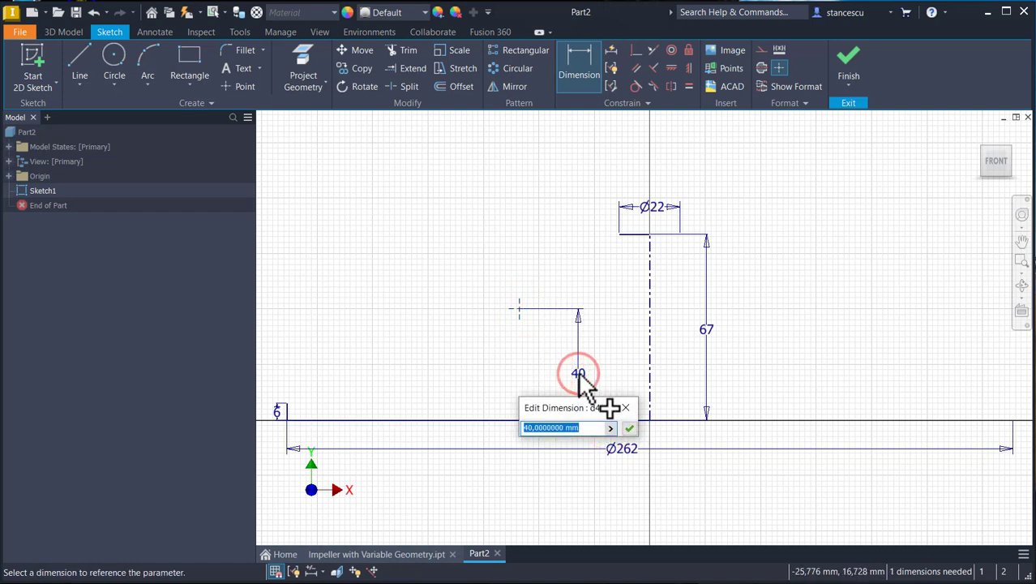
{"action": "left_click", "coordinate": [629, 429]}
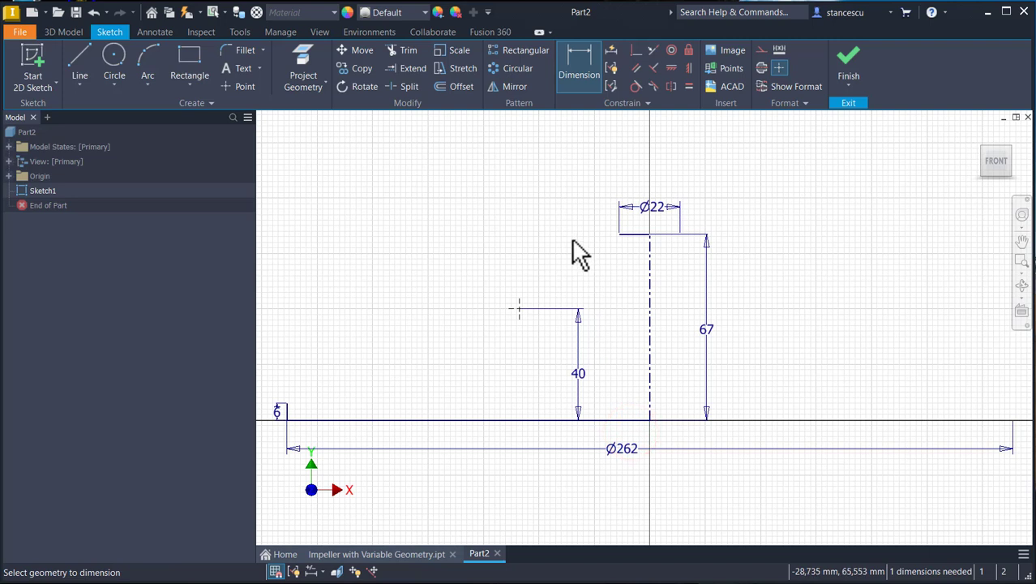
{"action": "left_click", "coordinate": [518, 308]}
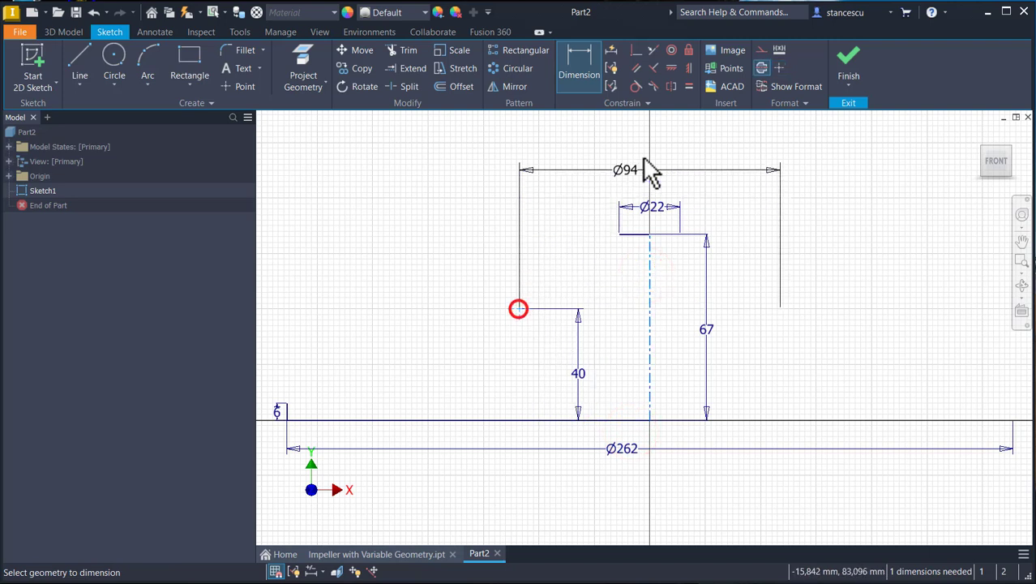
{"action": "left_click", "coordinate": [631, 163]}
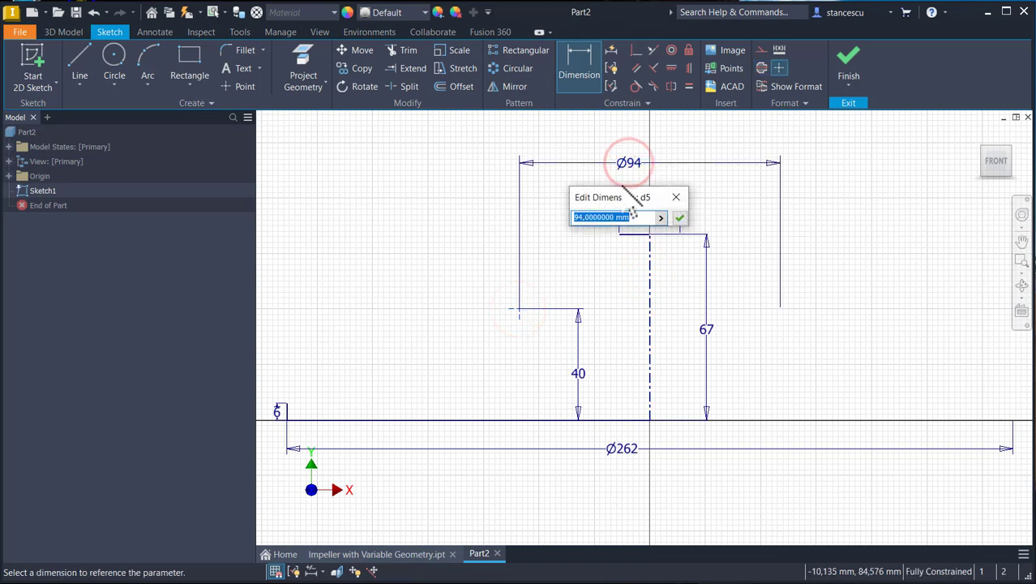
{"action": "key", "text": "Return"}
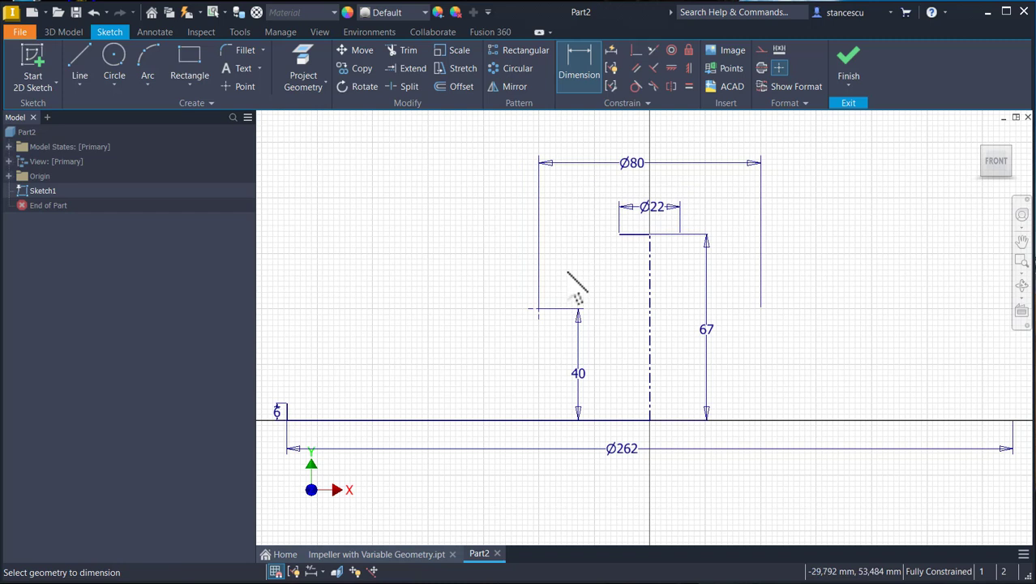
{"action": "key", "text": "Escape"}
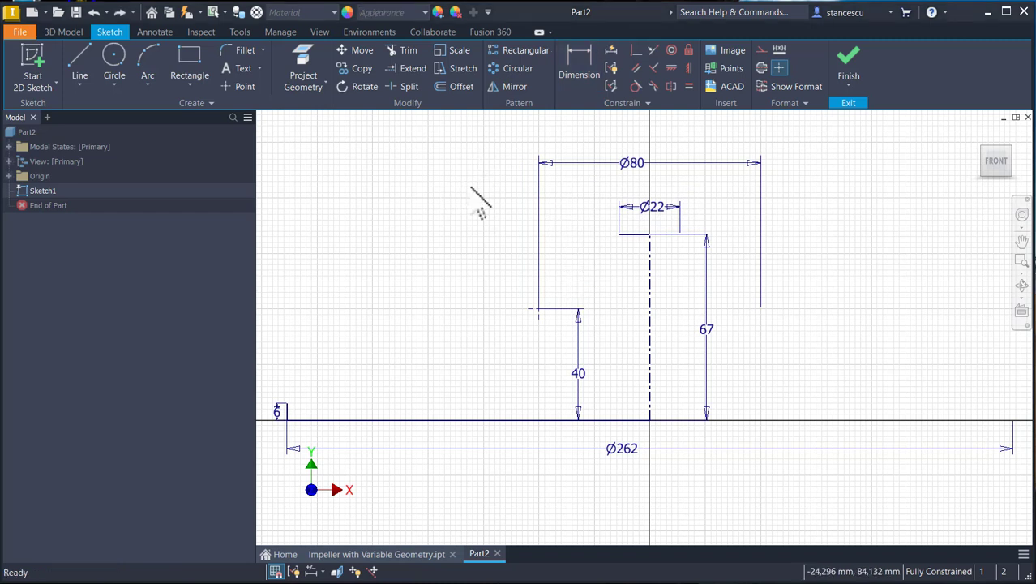
- Draw an interpolation spline from the 6 mm edge's top through the Ø80 point to the Ø22 line's end
{"action": "left_click", "coordinate": [80, 85]}
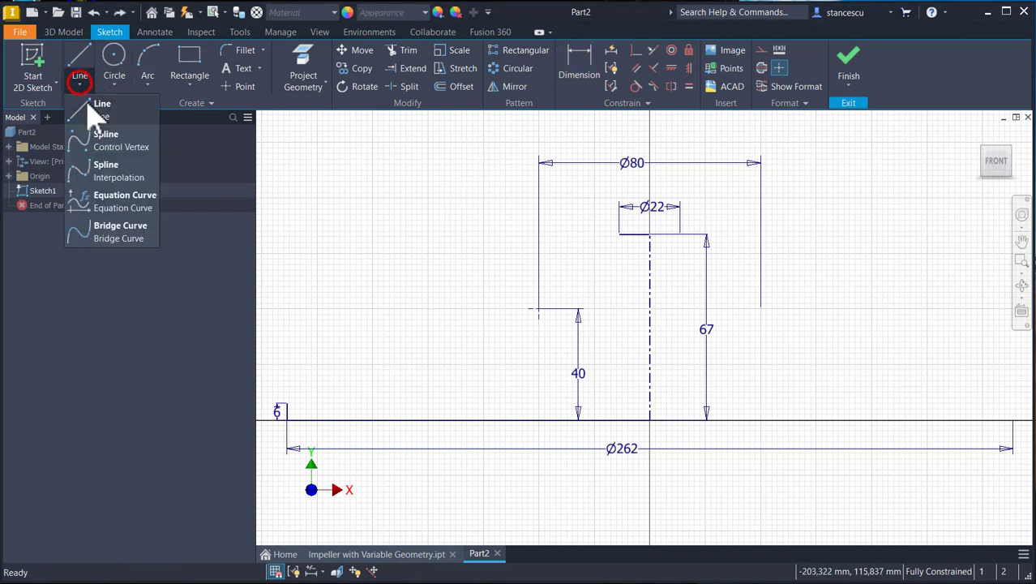
{"action": "left_click", "coordinate": [106, 170]}
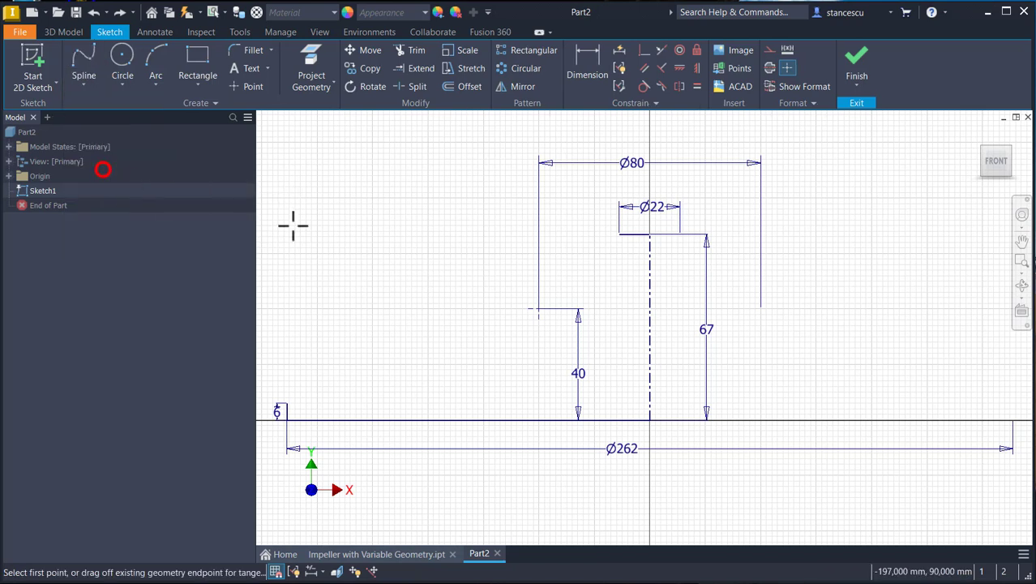
{"action": "left_click", "coordinate": [287, 403]}
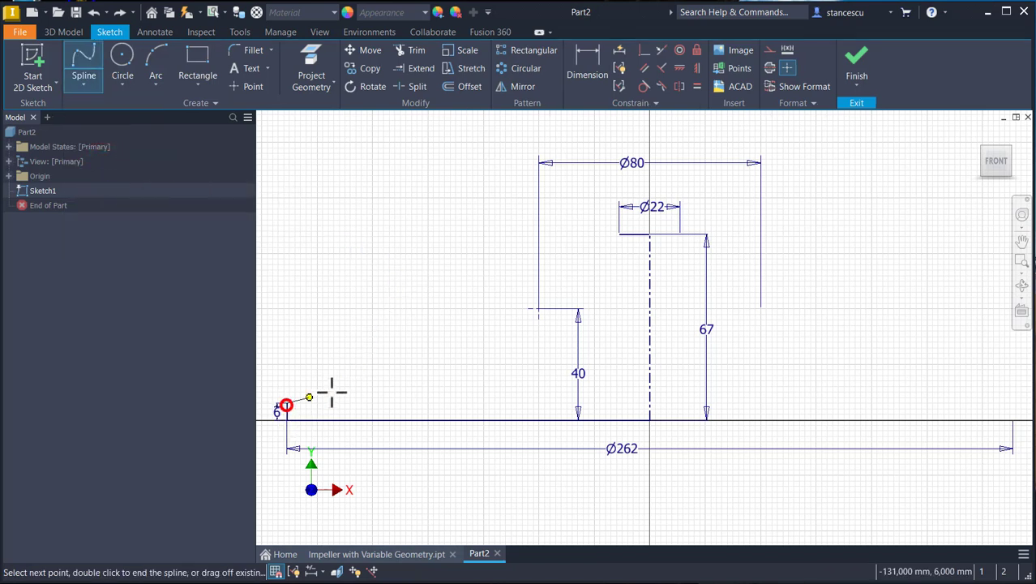
{"action": "left_click", "coordinate": [541, 308]}
{"action": "left_click", "coordinate": [618, 235]}
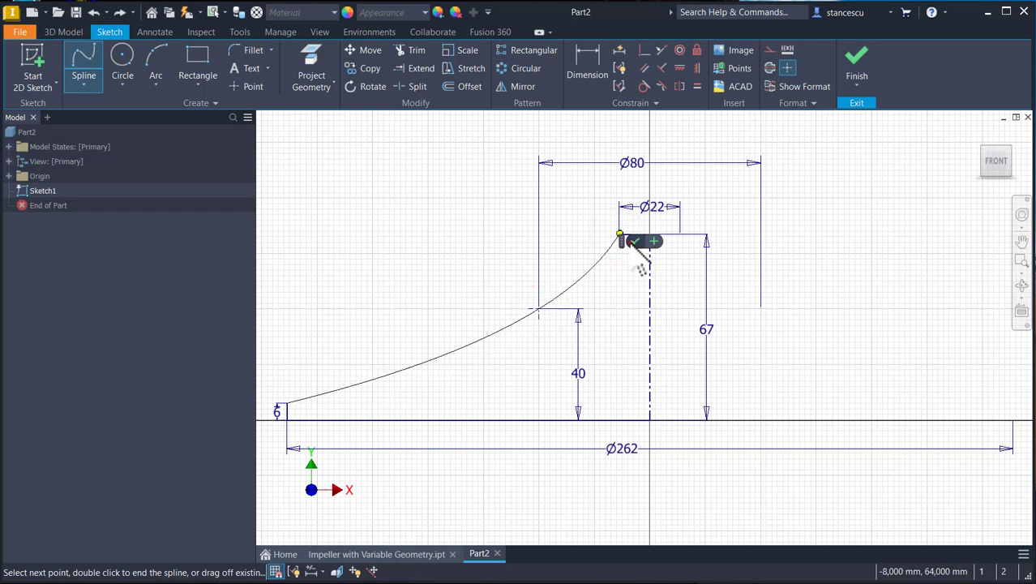
{"action": "left_click", "coordinate": [632, 241]}
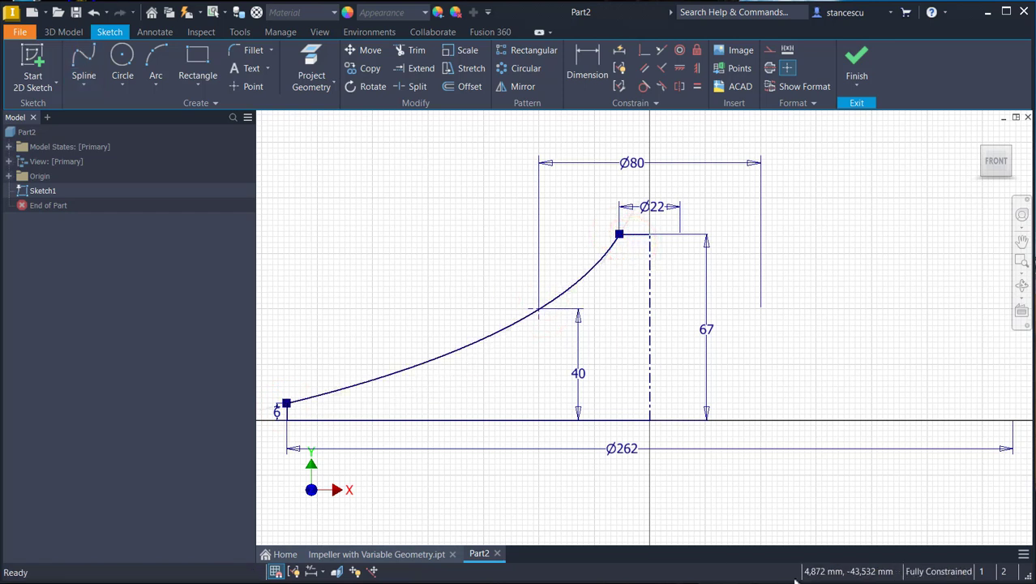
- Finish Sketch1 and revolve the profile 360° into a Ø262 solid disc with a curved hub
{"action": "left_click", "coordinate": [857, 61]}
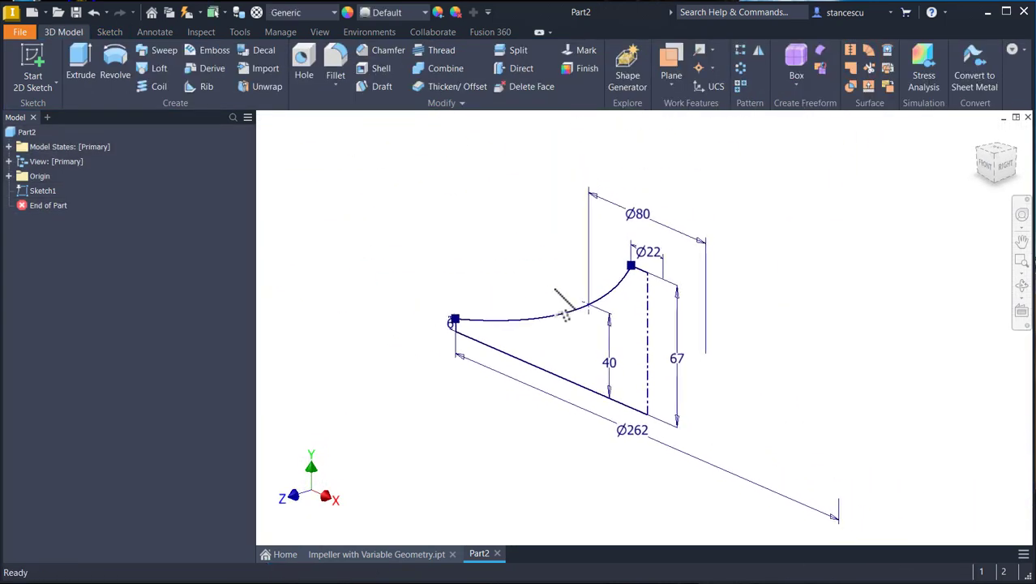
{"action": "key", "text": "F6"}
{"action": "left_click", "coordinate": [115, 63]}
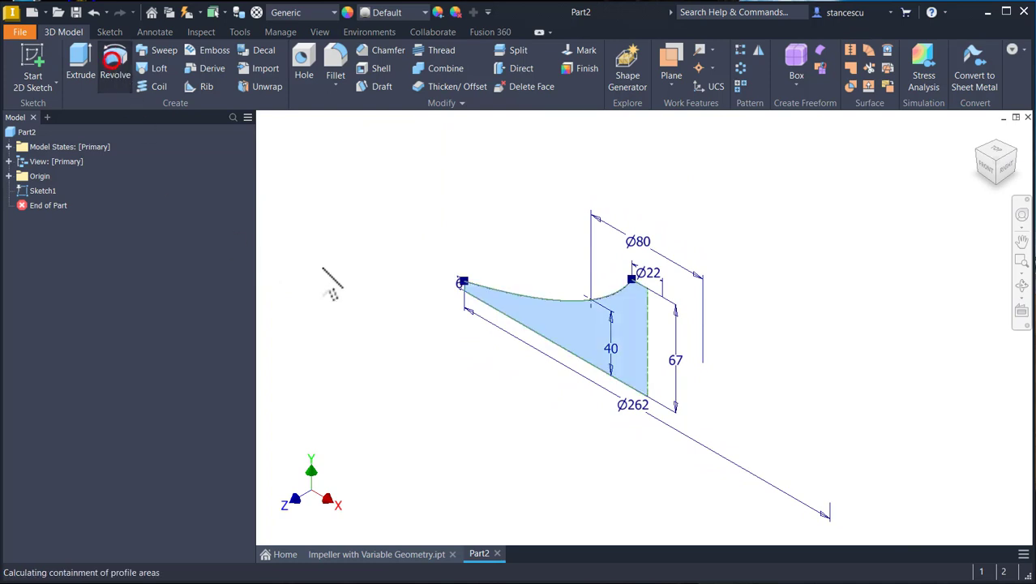
{"action": "left_click", "coordinate": [298, 341]}
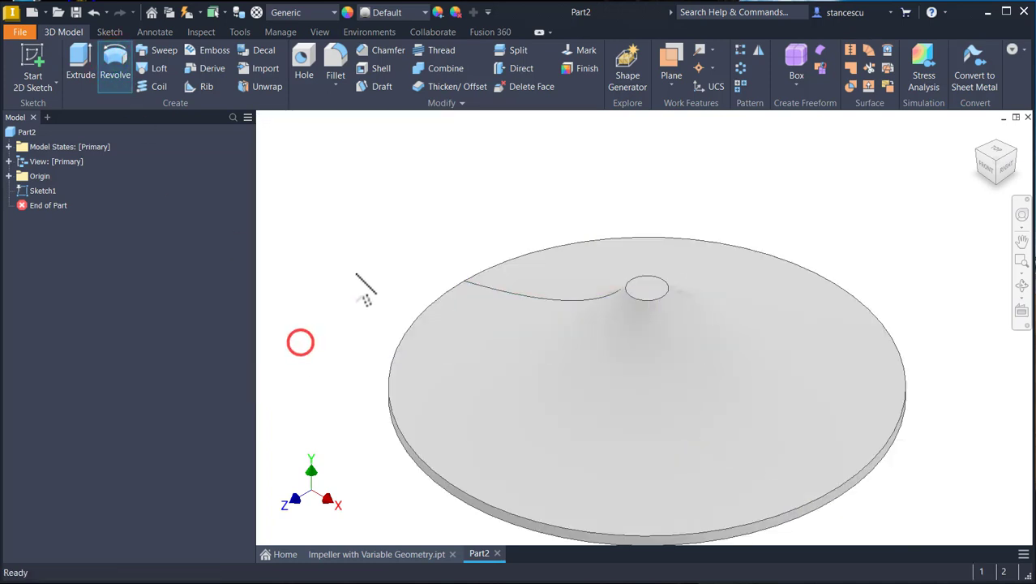
{"action": "key", "text": "F6"}
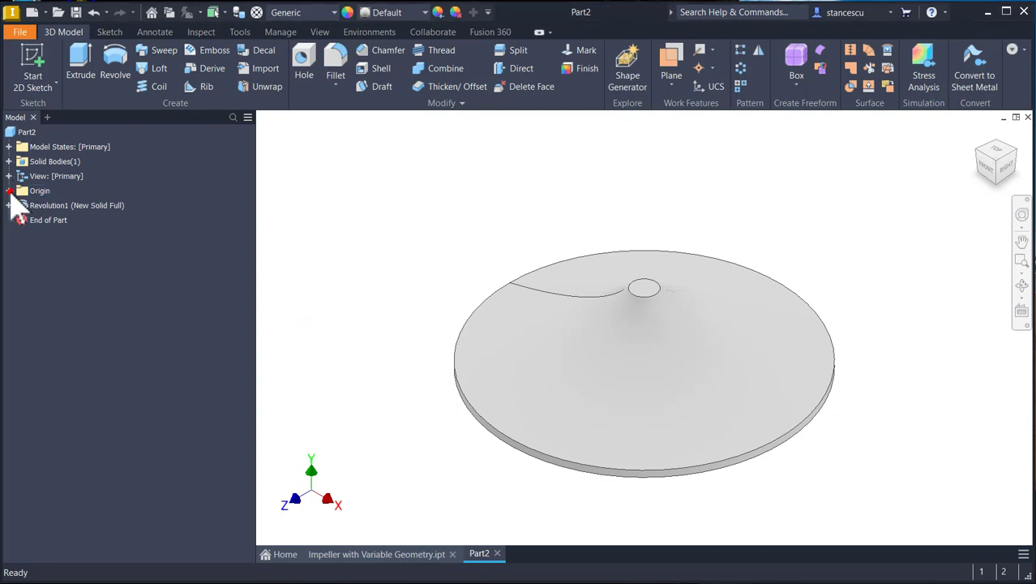
- Start Sketch2 on the XY origin plane and slice the graphics to expose the hub cross-section
{"action": "left_click", "coordinate": [8, 190]}
{"action": "left_click", "coordinate": [53, 234]}
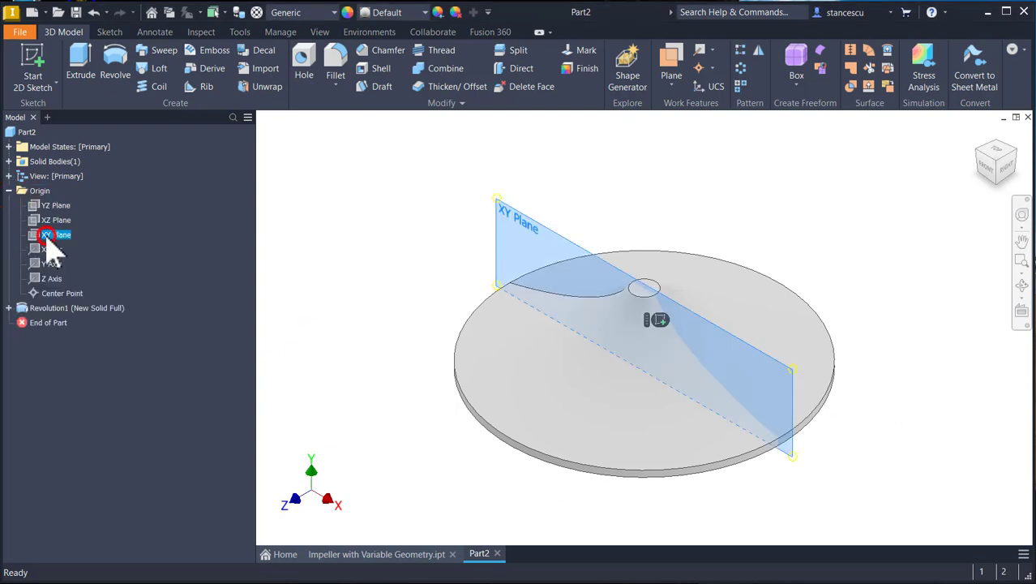
{"action": "left_click", "coordinate": [657, 319]}
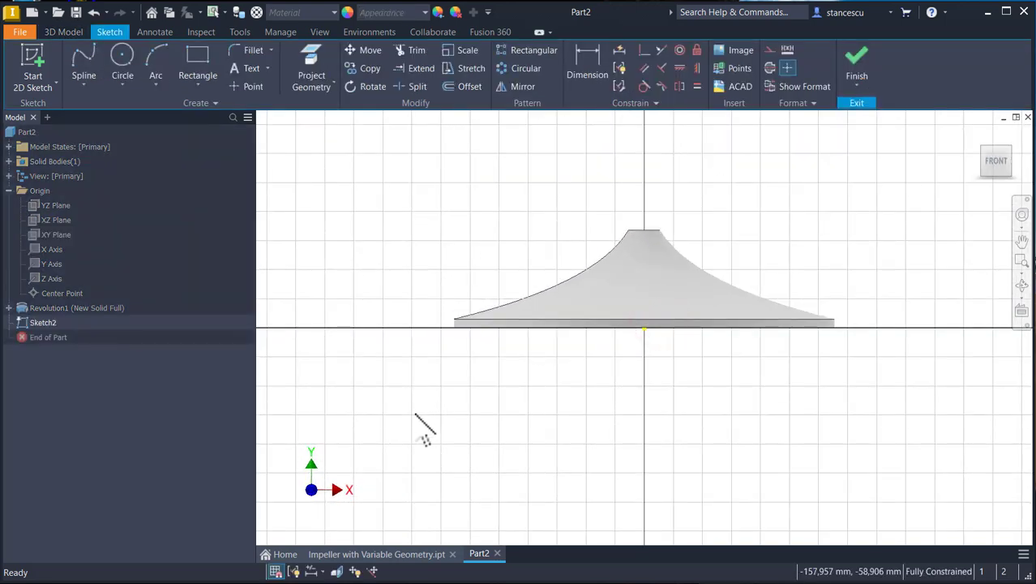
{"action": "key", "text": "F7"}
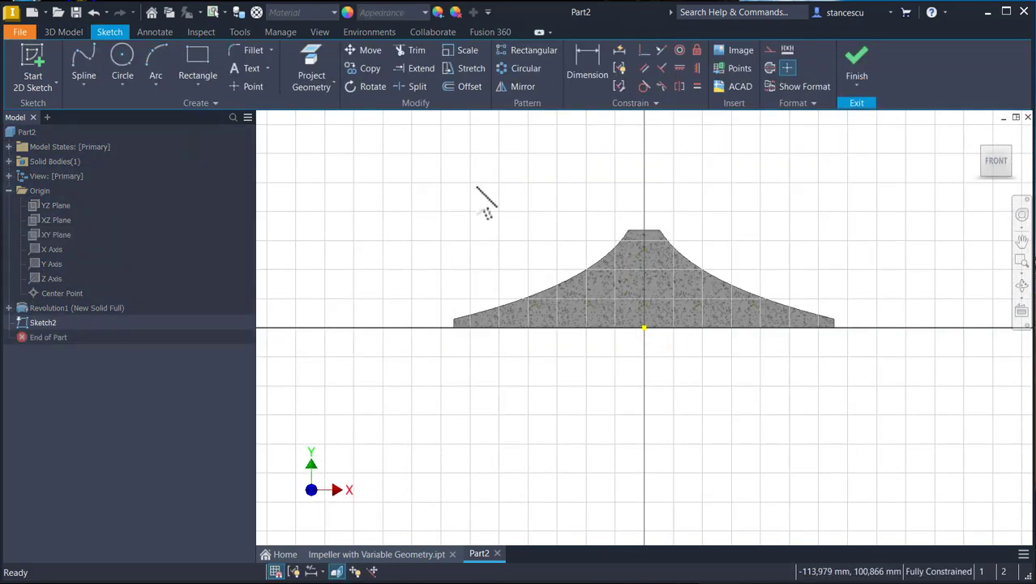
{"action": "scroll", "coordinate": [481, 207], "scroll_direction": "down", "scroll_amount": 3}
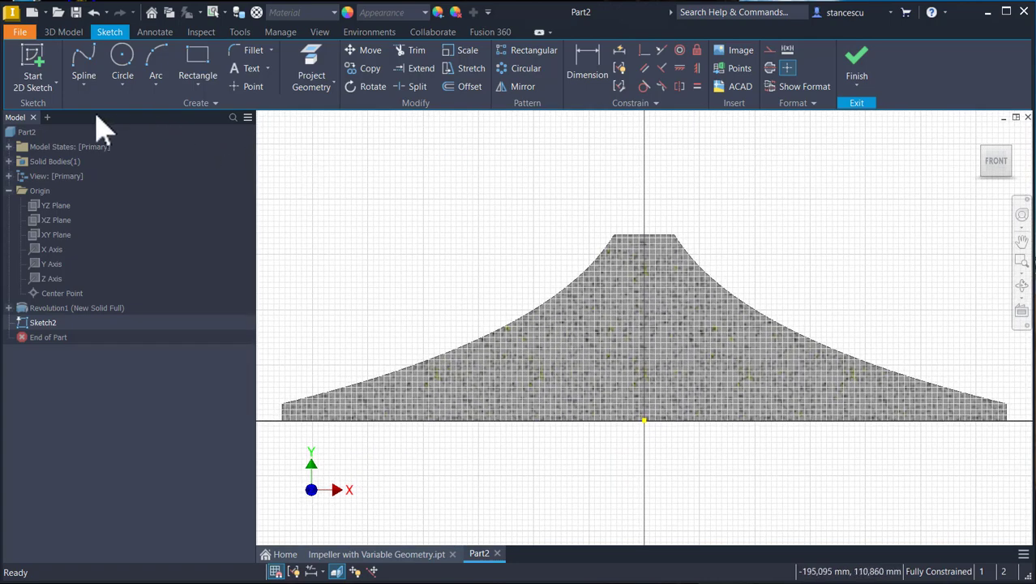
- Project the revolved geometry into Sketch2 and frame the whole profile
{"action": "left_click", "coordinate": [321, 81]}
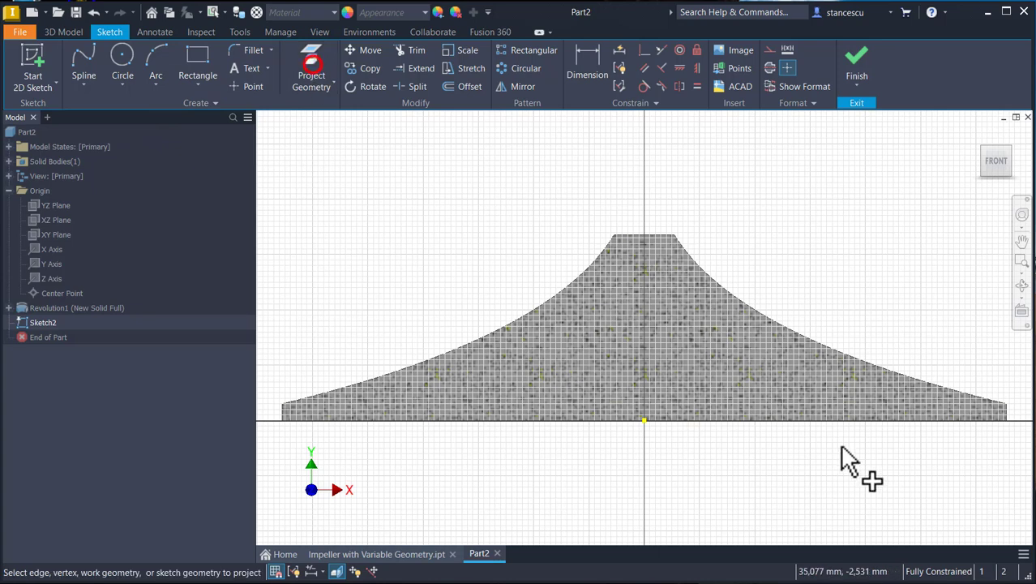
{"action": "scroll", "coordinate": [1020, 430], "scroll_direction": "down", "scroll_amount": 3}
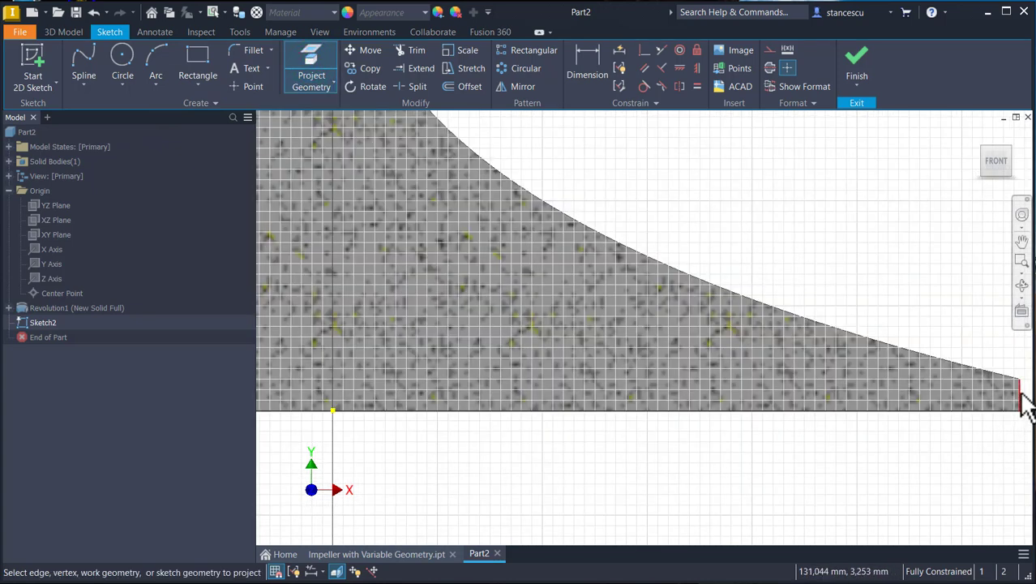
{"action": "scroll", "coordinate": [949, 456], "scroll_direction": "up", "scroll_amount": 3}
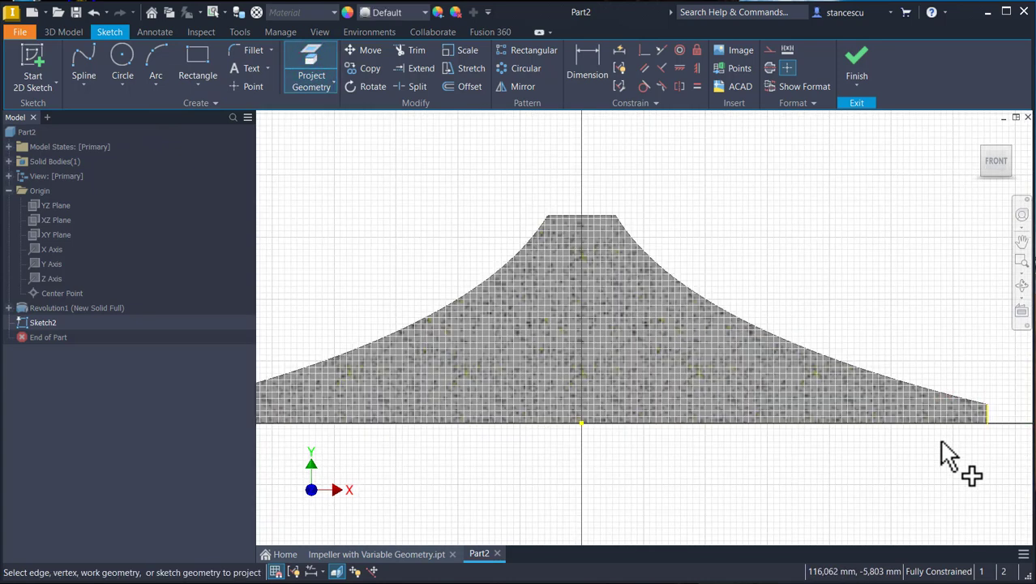
{"action": "mouse_move", "coordinate": [948, 455]}
{"action": "middle_mouse_down"}
{"action": "mouse_move", "coordinate": [905, 458]}
{"action": "mouse_move", "coordinate": [873, 442]}
{"action": "middle_mouse_up"}
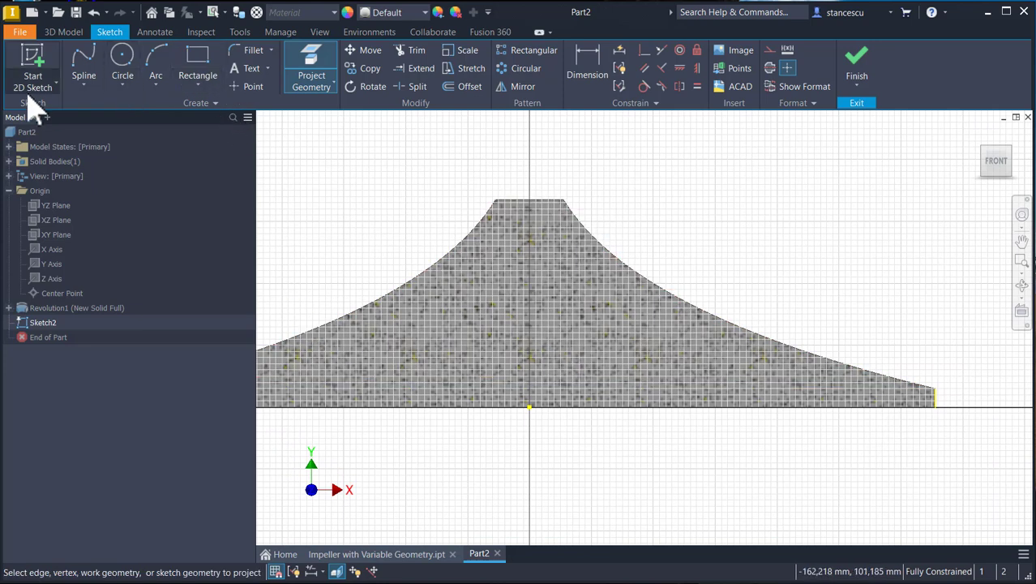
- Draw a line from the profile's bottom-right corner inward toward the centre axis
{"action": "left_click", "coordinate": [81, 87]}
{"action": "left_click", "coordinate": [82, 102]}
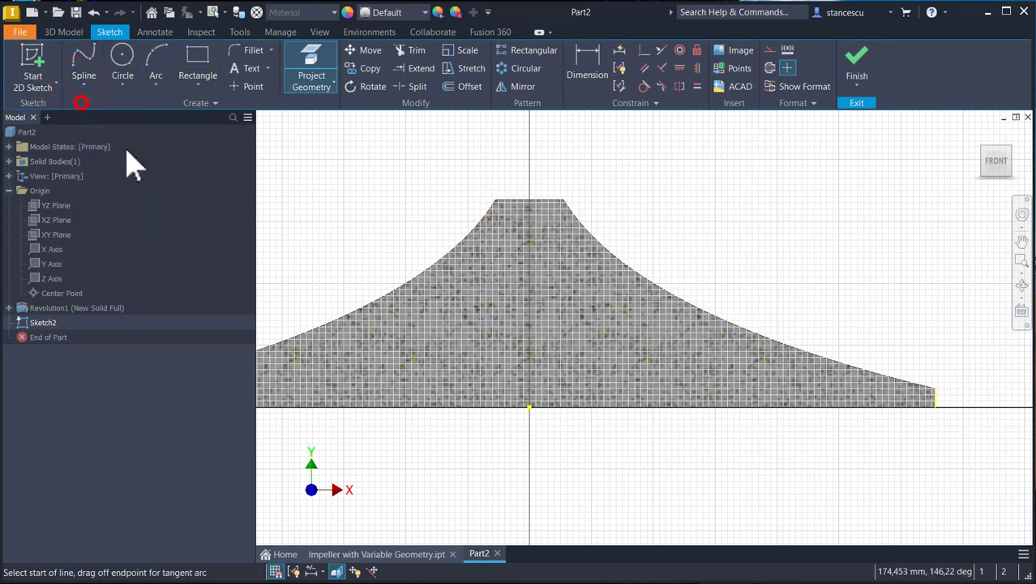
{"action": "left_click", "coordinate": [934, 388]}
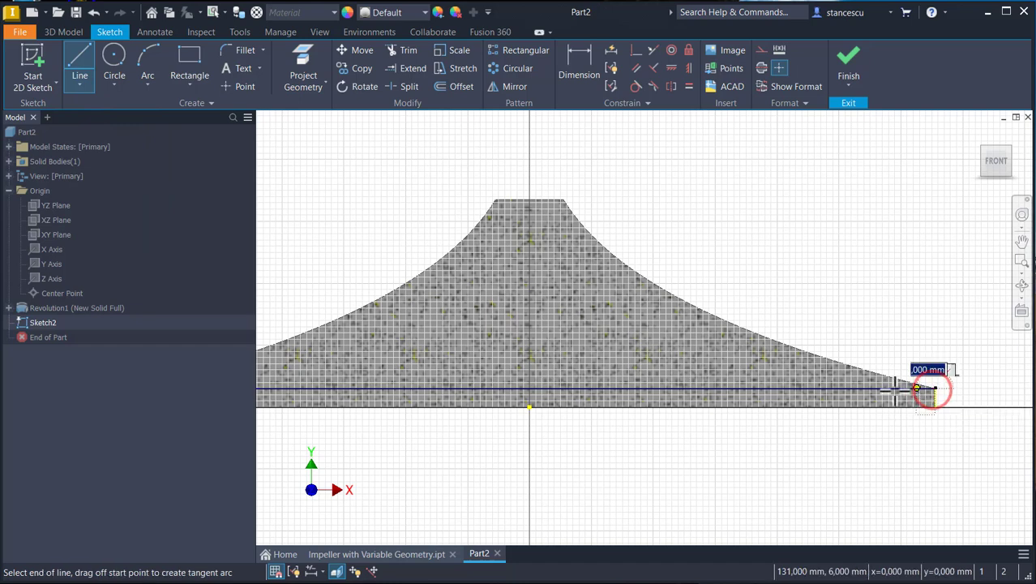
{"action": "left_click", "coordinate": [598, 359]}
{"action": "key", "text": "Escape"}
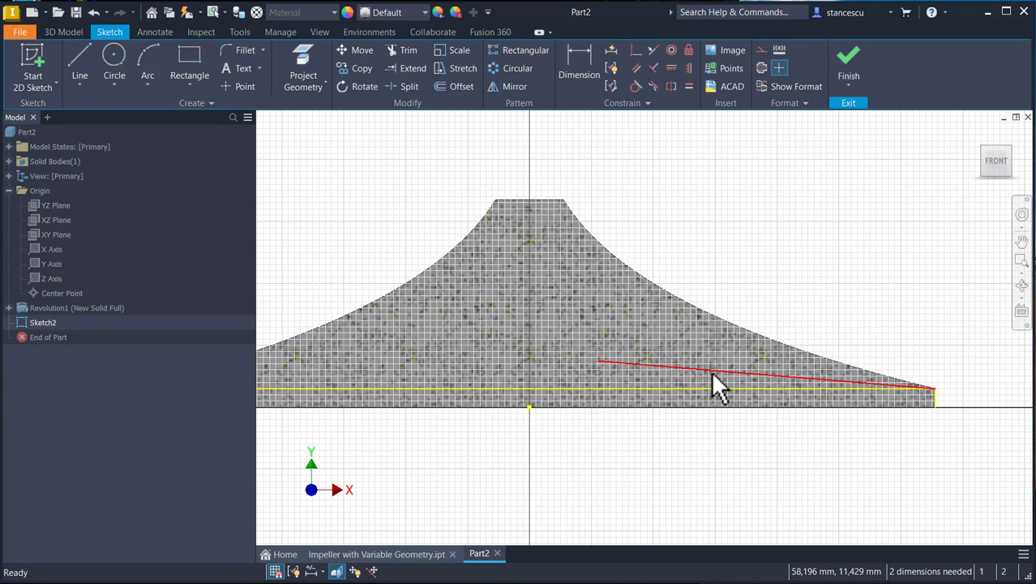
{"action": "left_click", "coordinate": [768, 388]}
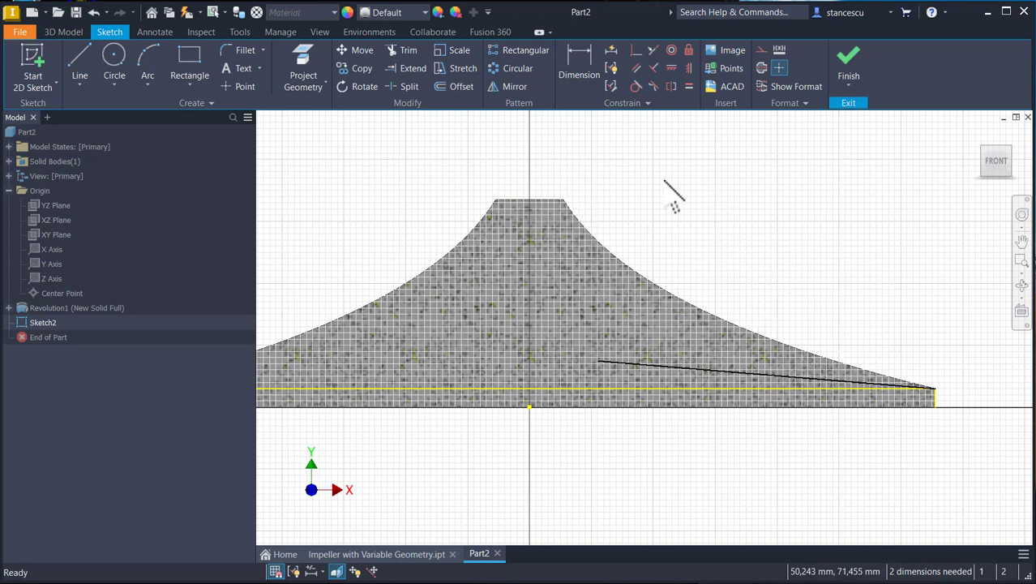
- Dimension the line's inner endpoint 30 mm from the origin
{"action": "left_click", "coordinate": [576, 66]}
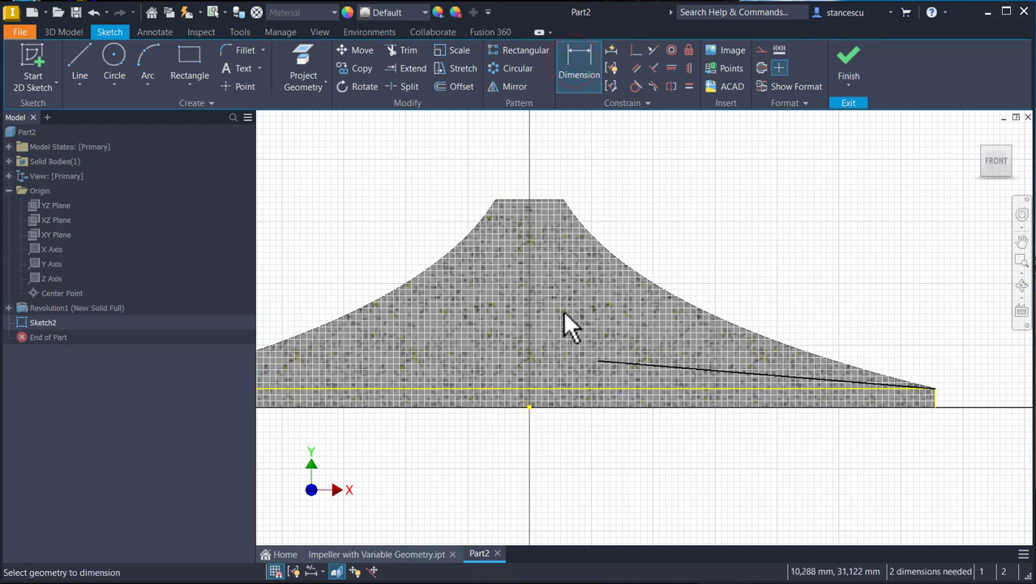
{"action": "left_click", "coordinate": [599, 360]}
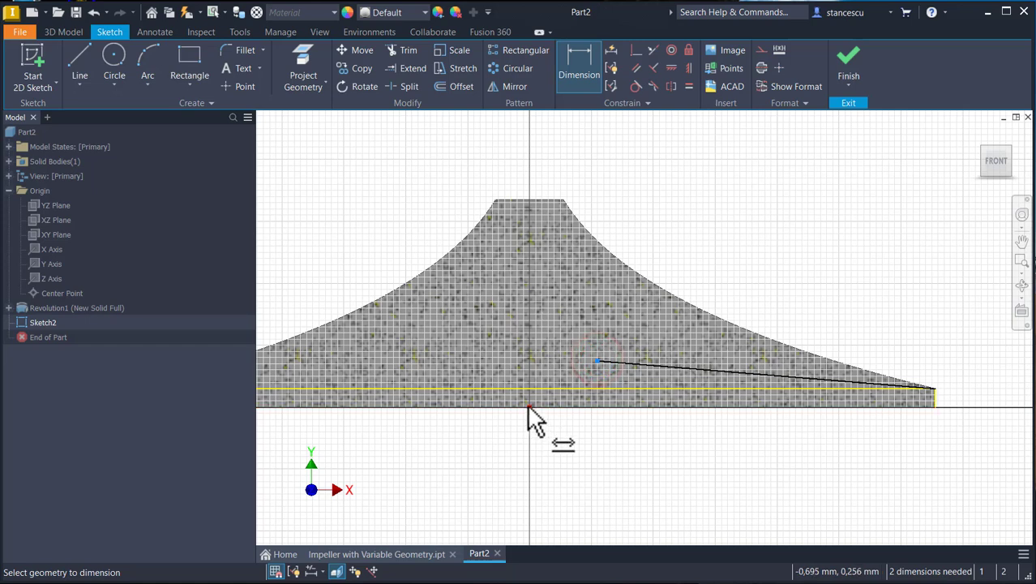
{"action": "left_click", "coordinate": [527, 403]}
{"action": "left_click", "coordinate": [557, 446]}
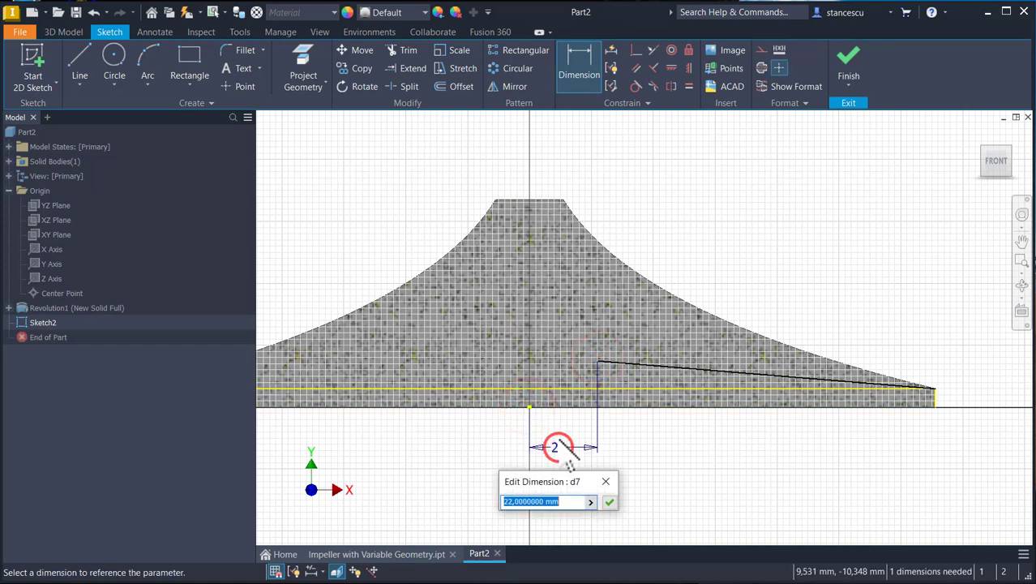
{"action": "type", "text": "30"}
{"action": "key", "text": "Return"}
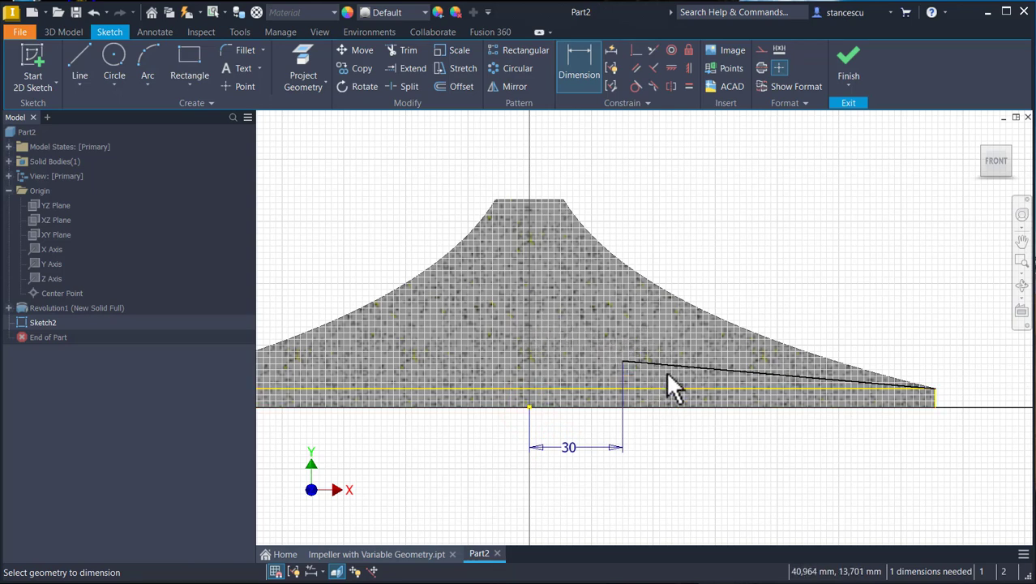
- Set a 2° angle between the sloped line and the base line, then finish the sketch
{"action": "left_click", "coordinate": [689, 366]}
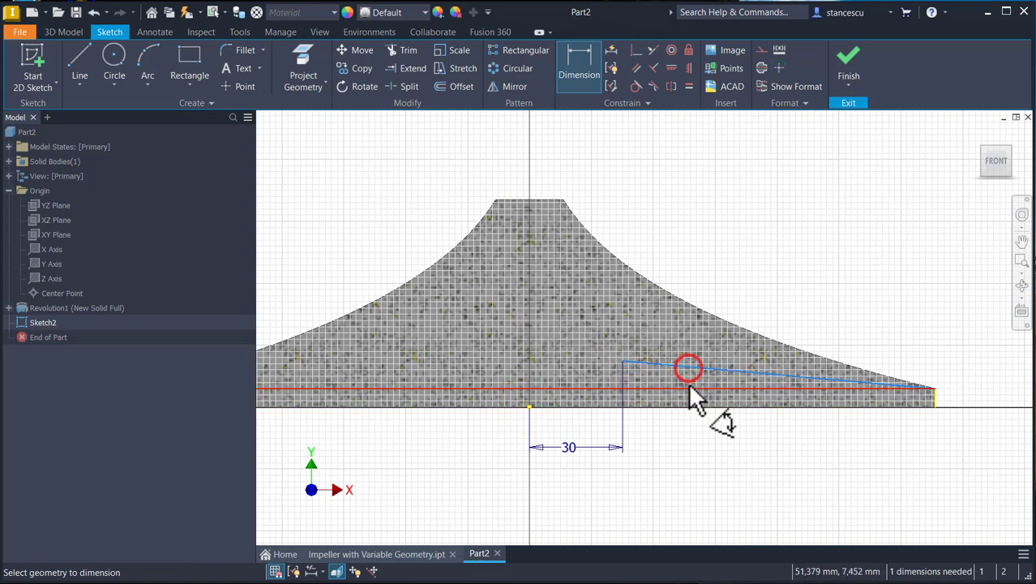
{"action": "left_click", "coordinate": [688, 387]}
{"action": "left_click", "coordinate": [581, 371]}
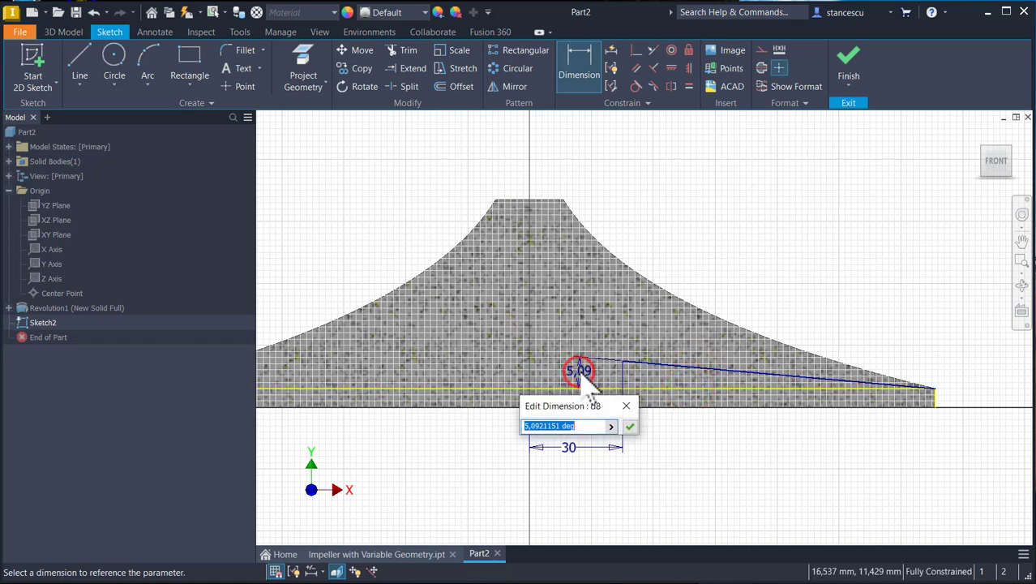
{"action": "type", "text": "2"}
{"action": "key", "text": "Return"}
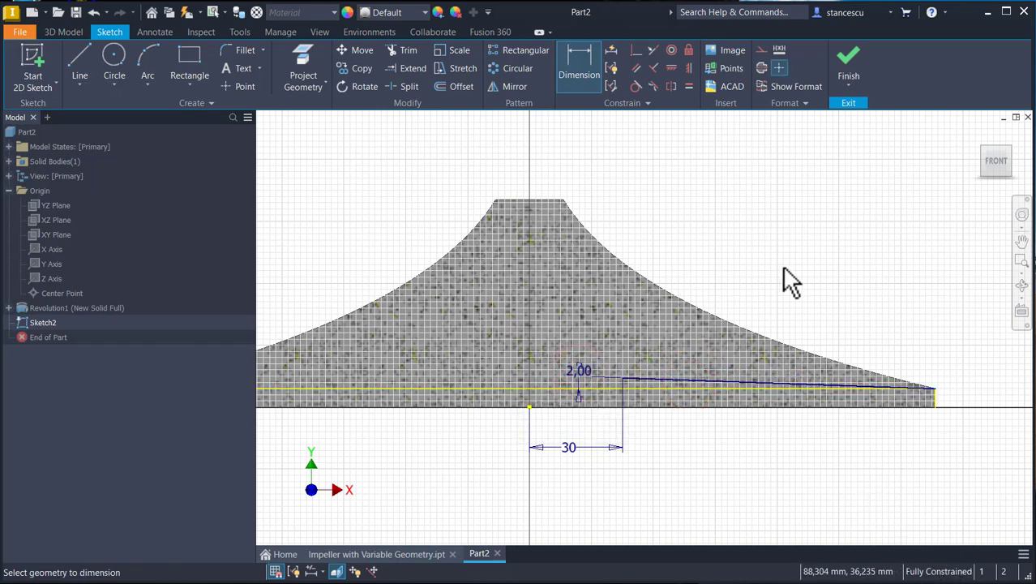
{"action": "left_click", "coordinate": [849, 69]}
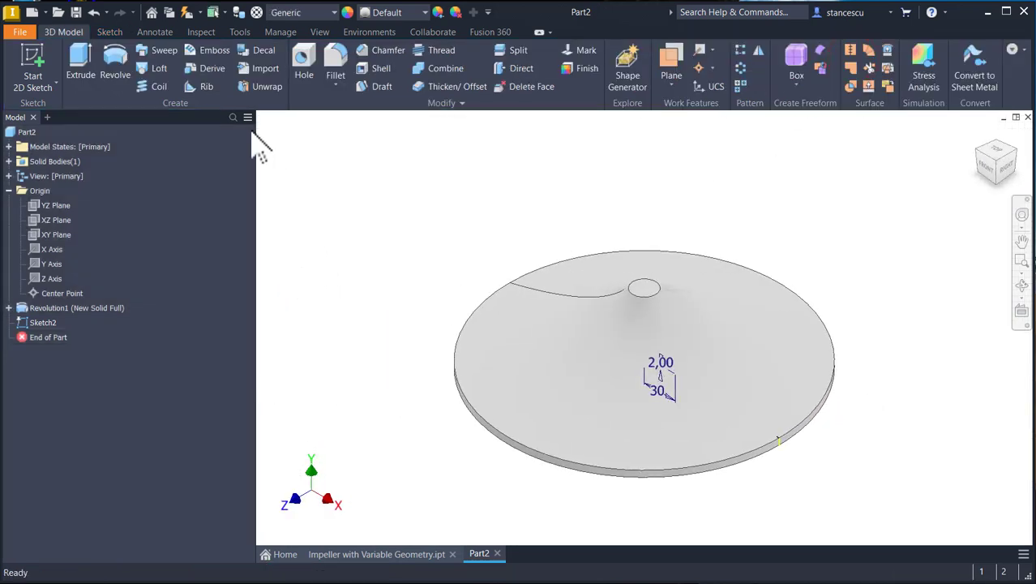
- Extrude the sloped line as a surface 140 mm in the flipped direction
{"action": "left_click", "coordinate": [81, 62]}
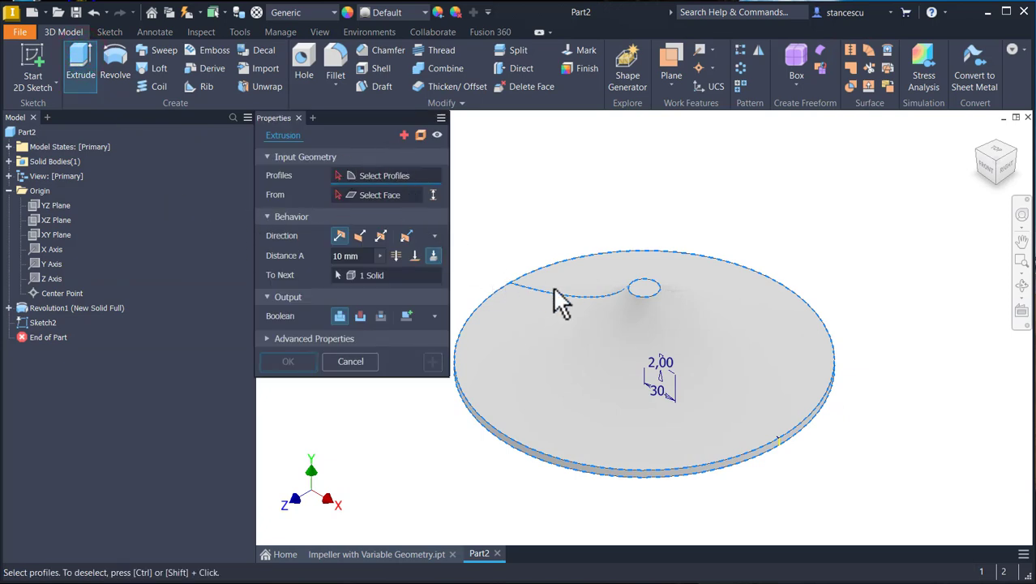
{"action": "left_click", "coordinate": [420, 136]}
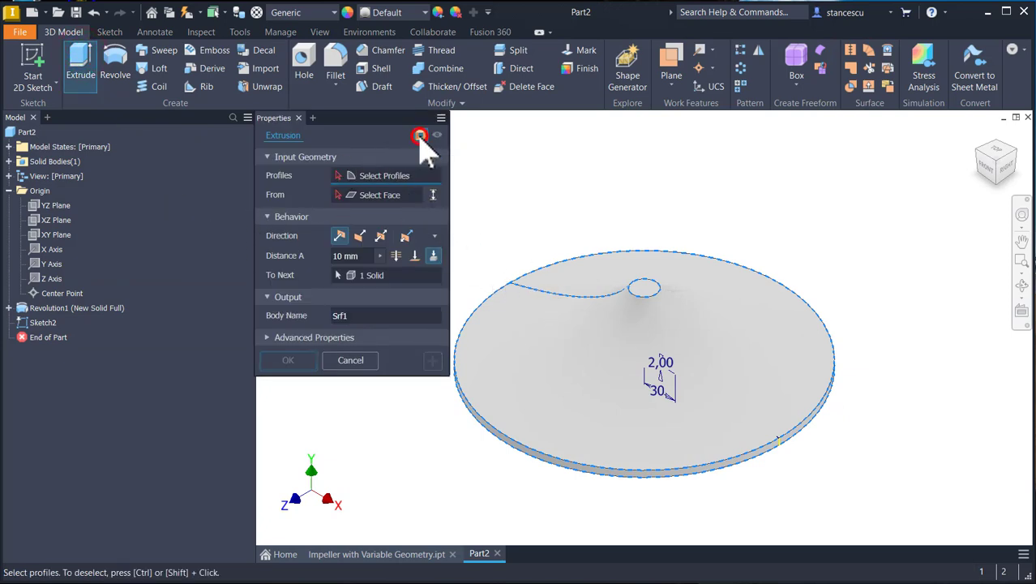
{"action": "left_click", "coordinate": [719, 397]}
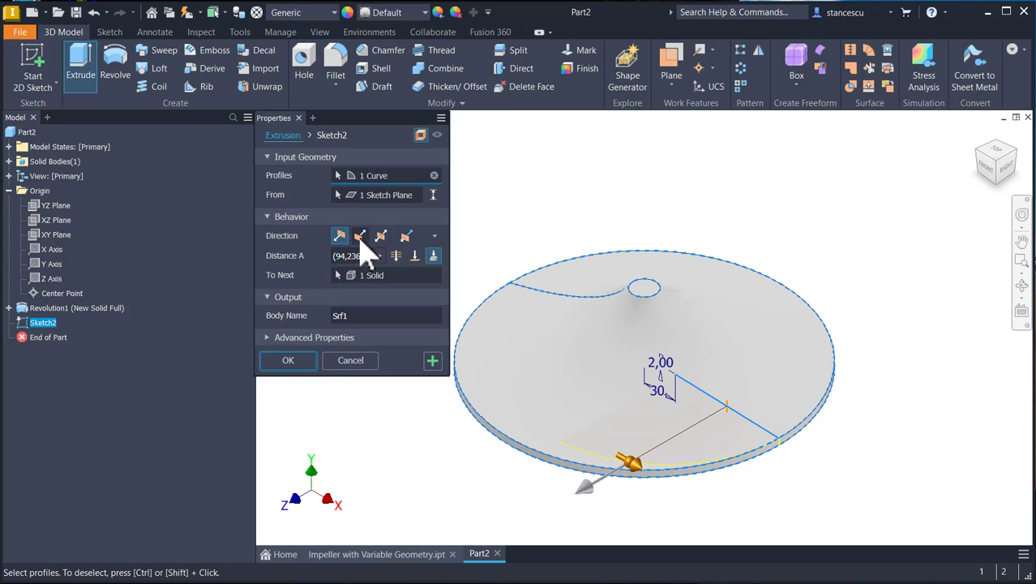
{"action": "left_click", "coordinate": [359, 236]}
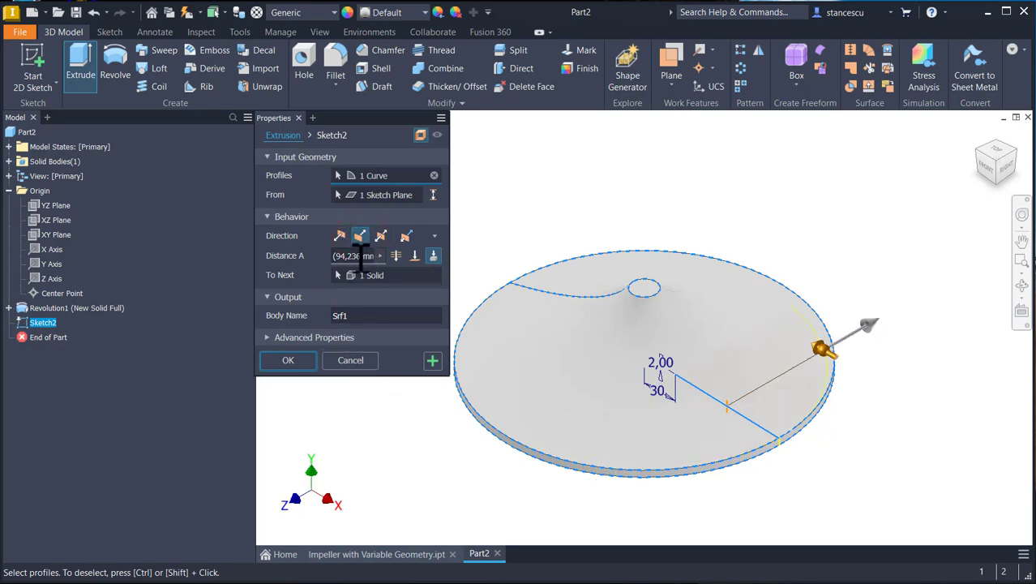
{"action": "left_click", "coordinate": [361, 257]}
{"action": "type", "text": "1"}
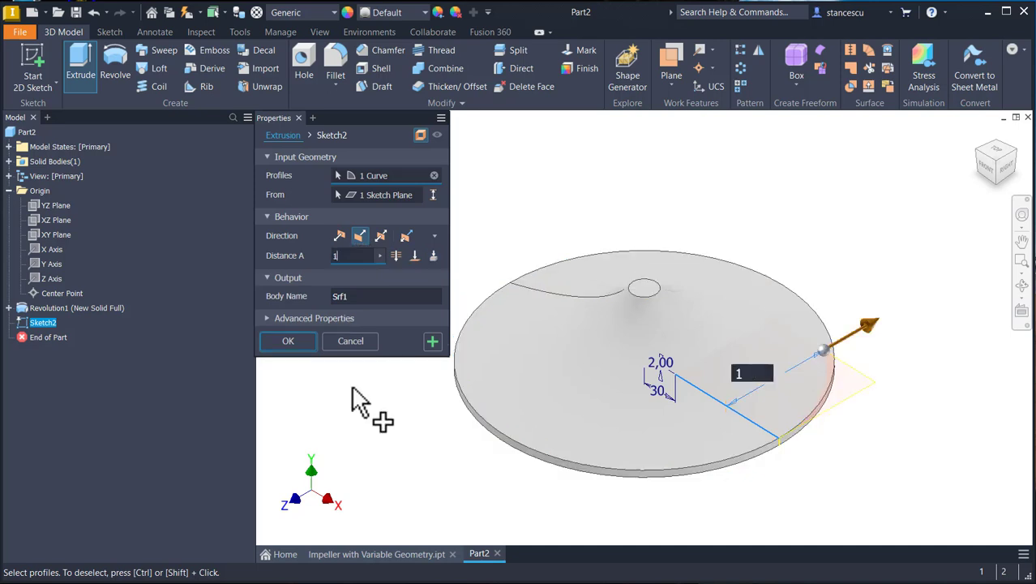
{"action": "type", "text": "40"}
{"action": "key", "text": "Return"}
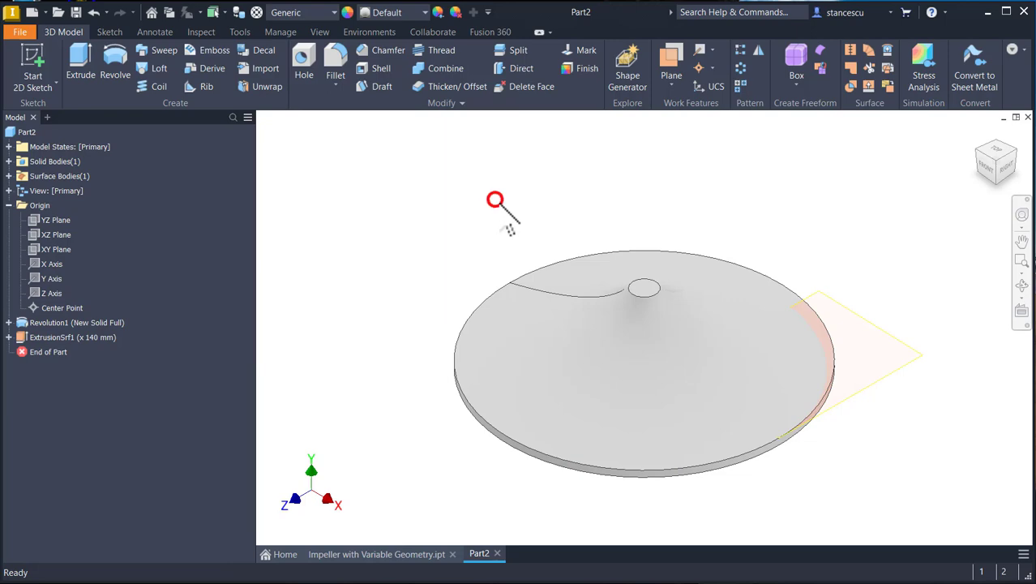
- Switch the Application Options in-canvas colour scheme to Forest
{"action": "key", "text": "alt"}
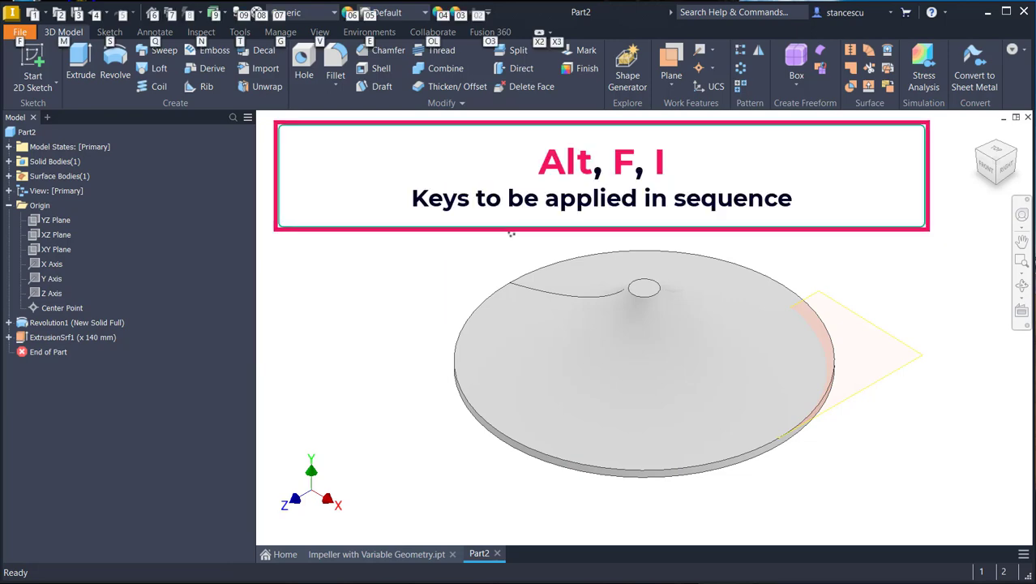
{"action": "key", "text": "f"}
{"action": "key", "text": "i"}
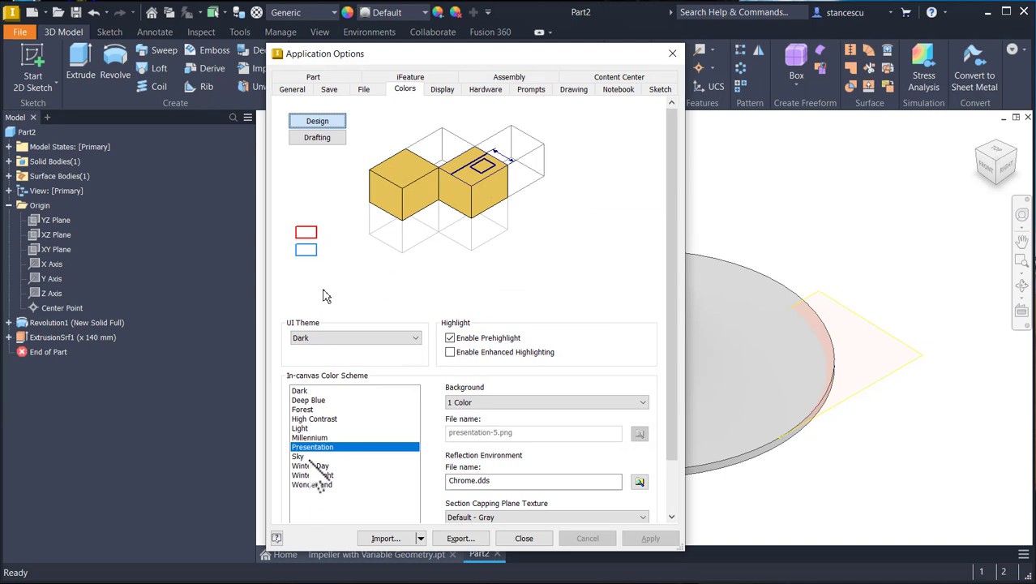
{"action": "left_click", "coordinate": [304, 410]}
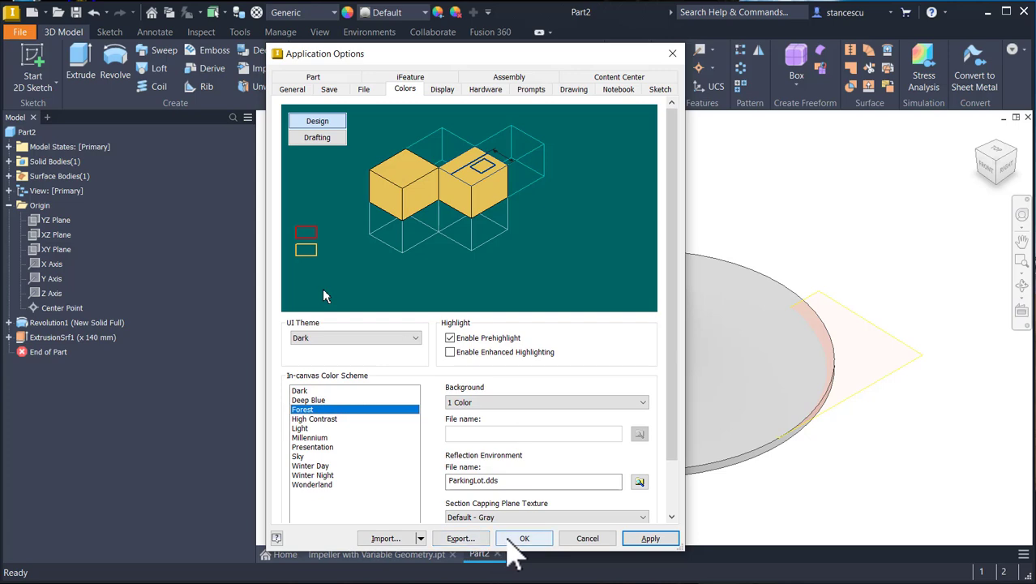
{"action": "left_click", "coordinate": [524, 538]}
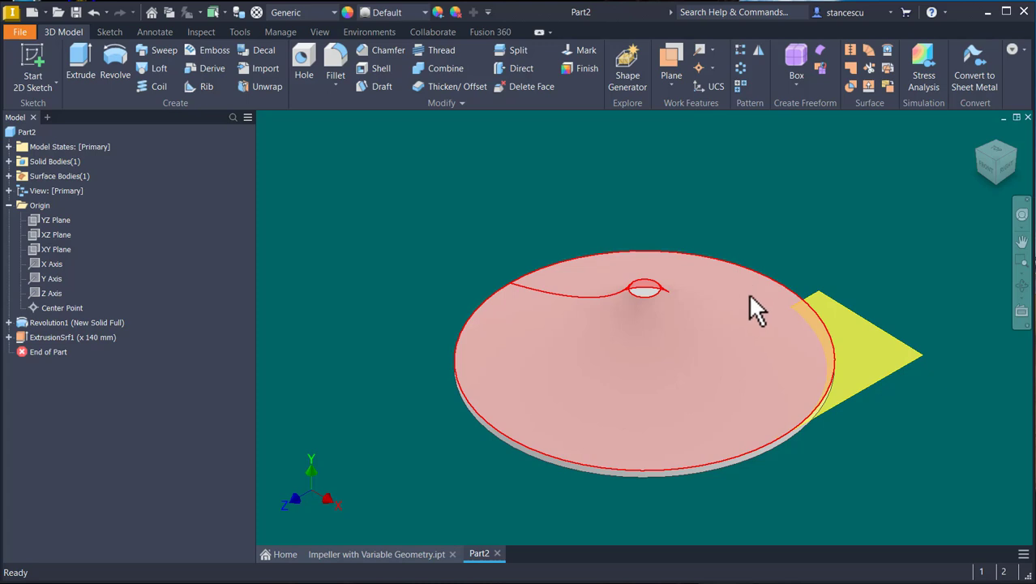
- In a new 3D sketch, intersect the disc's top face with ExtrusionSrf1 to create a curve
{"action": "left_click", "coordinate": [41, 89]}
{"action": "left_click", "coordinate": [55, 146]}
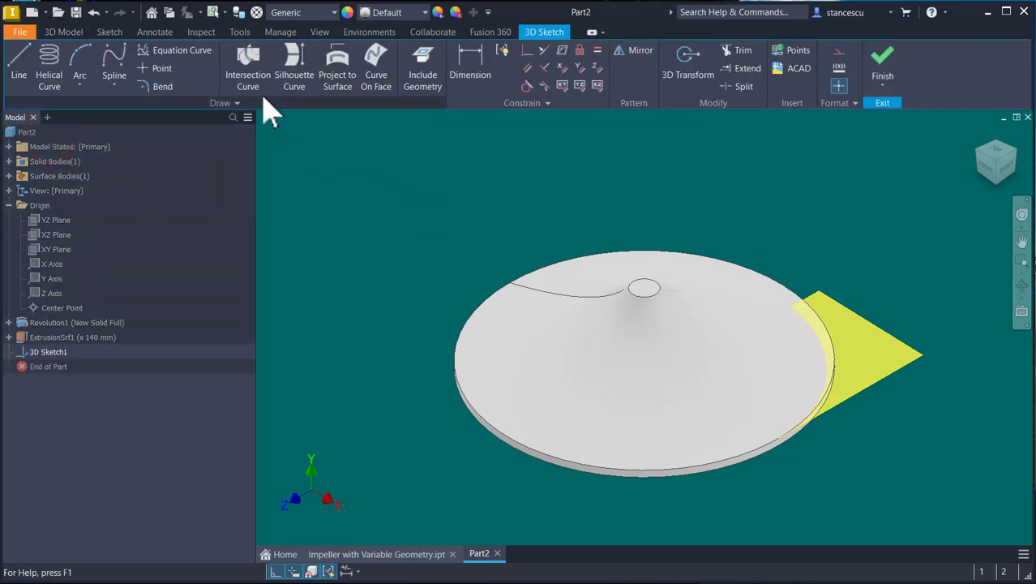
{"action": "left_click", "coordinate": [248, 80]}
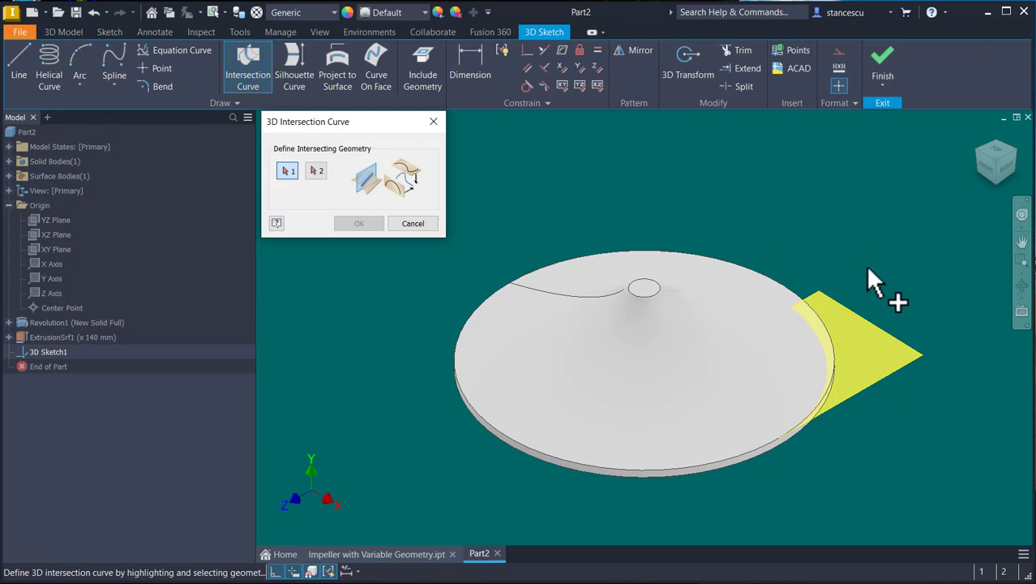
{"action": "left_click", "coordinate": [752, 294]}
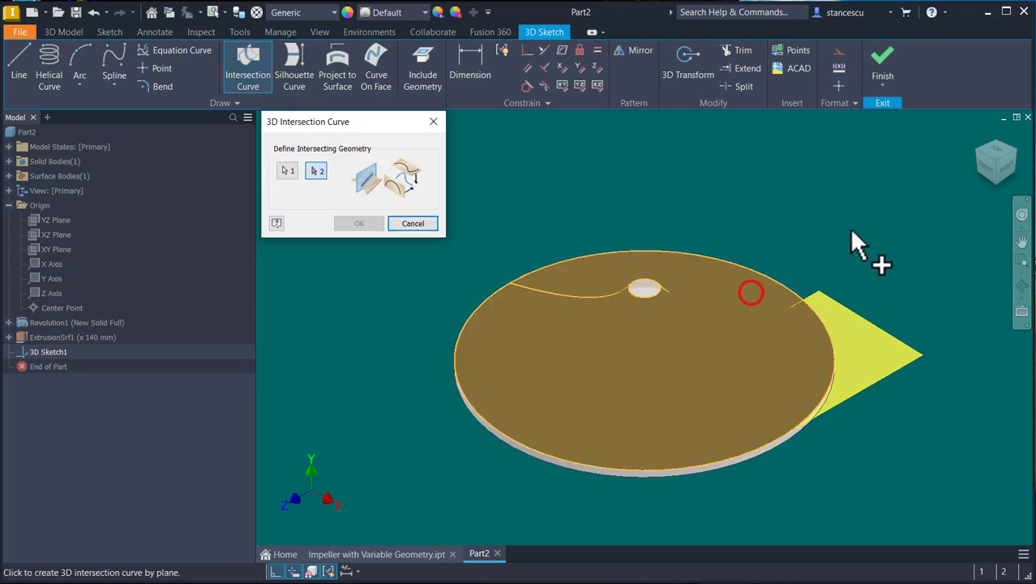
{"action": "left_click", "coordinate": [872, 356]}
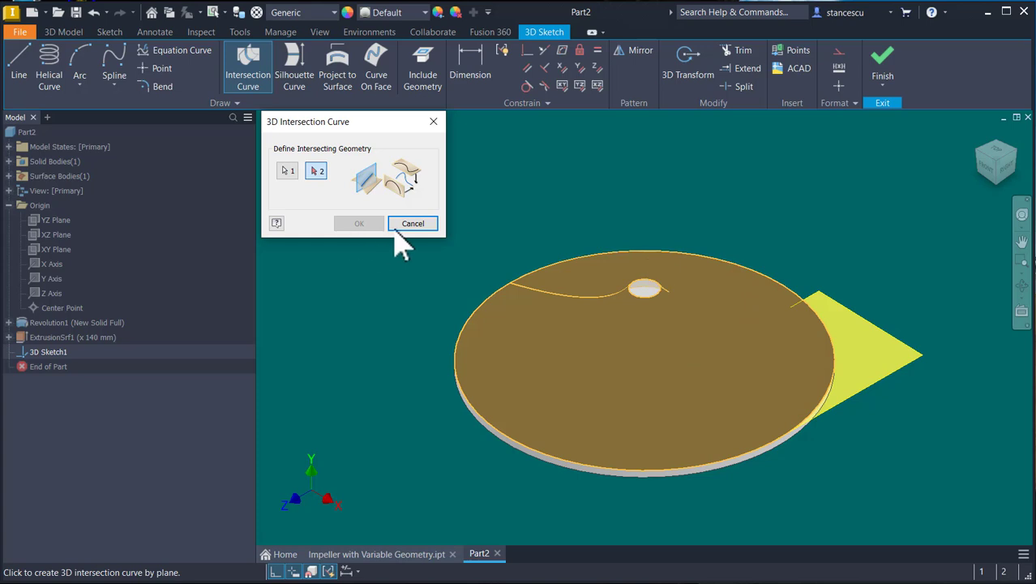
{"action": "left_click", "coordinate": [859, 322]}
{"action": "left_click", "coordinate": [362, 224]}
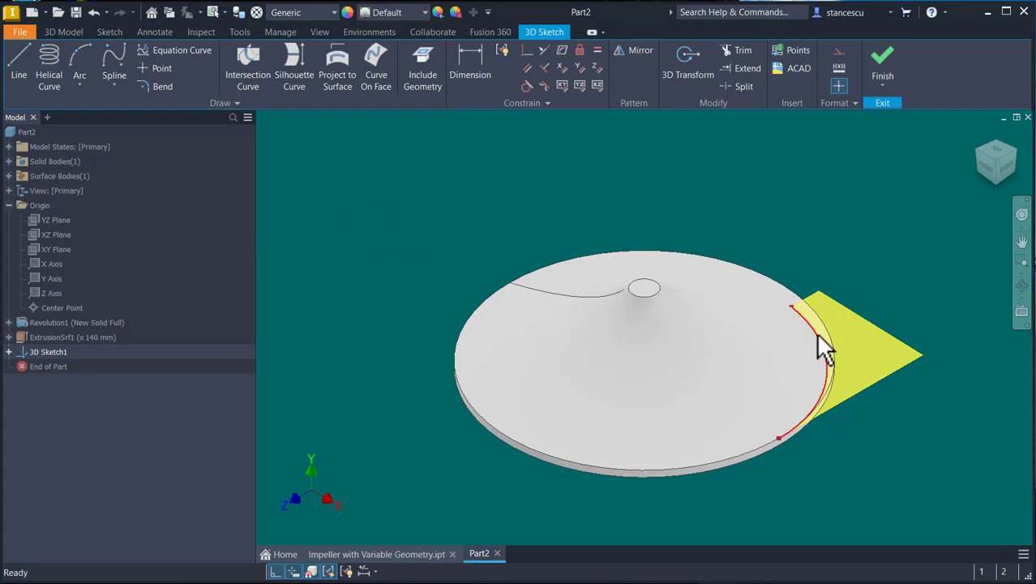
- Pick the three-point arc tool from the context menu, then cancel it
{"action": "right_click", "coordinate": [879, 331]}
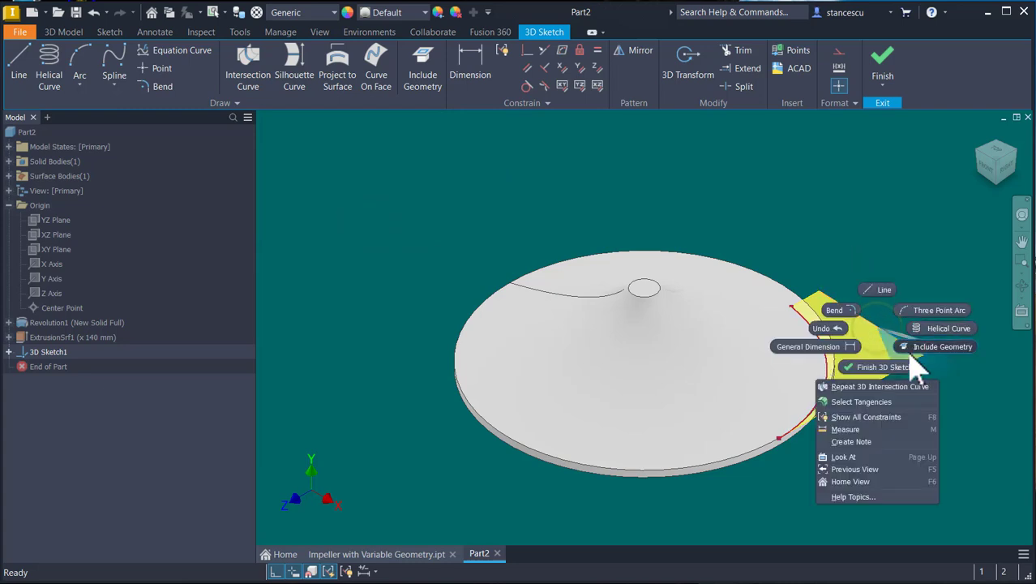
{"action": "left_click", "coordinate": [930, 261]}
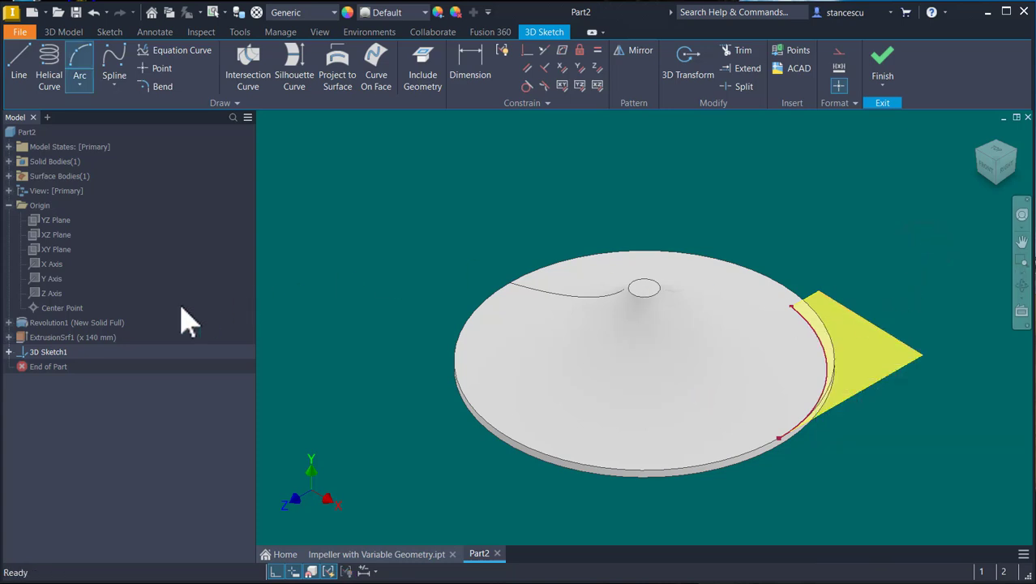
{"action": "key", "text": "Escape"}
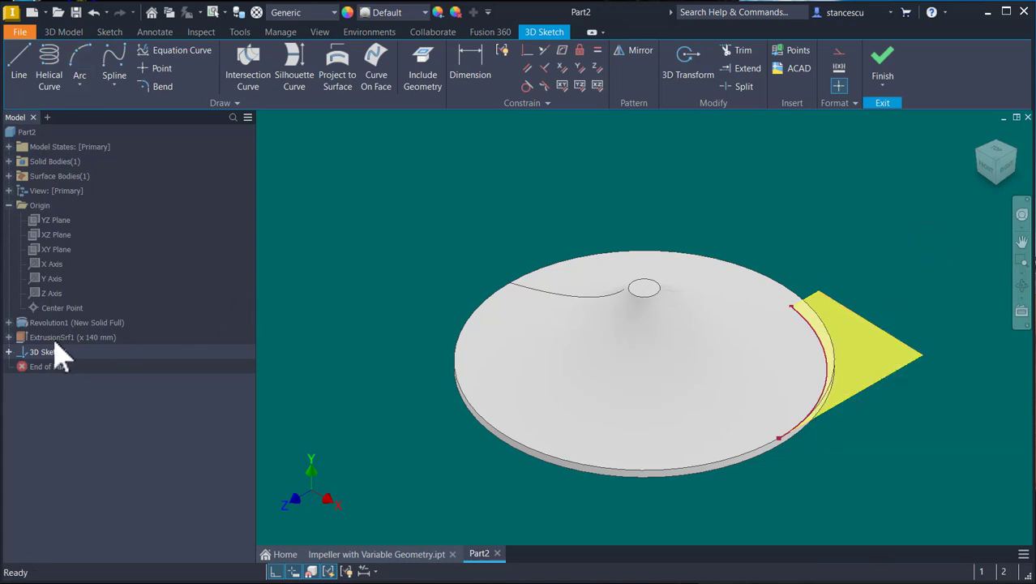
- Finish the 3D sketch and hide the yellow ExtrusionSrf1 surface
{"action": "left_click", "coordinate": [882, 72]}
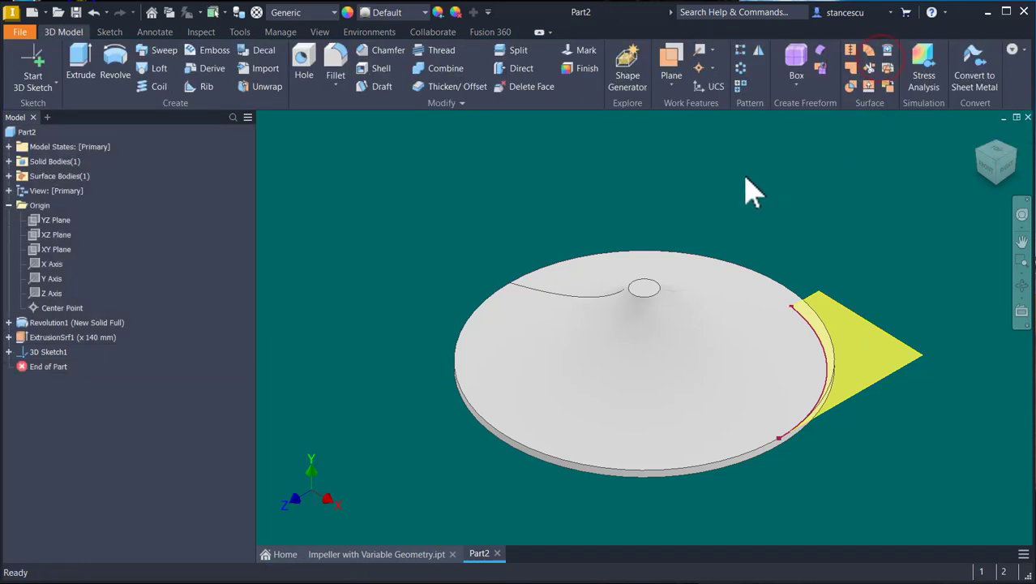
{"action": "right_click", "coordinate": [902, 341]}
{"action": "left_click", "coordinate": [891, 217]}
{"action": "left_click", "coordinate": [50, 337]}
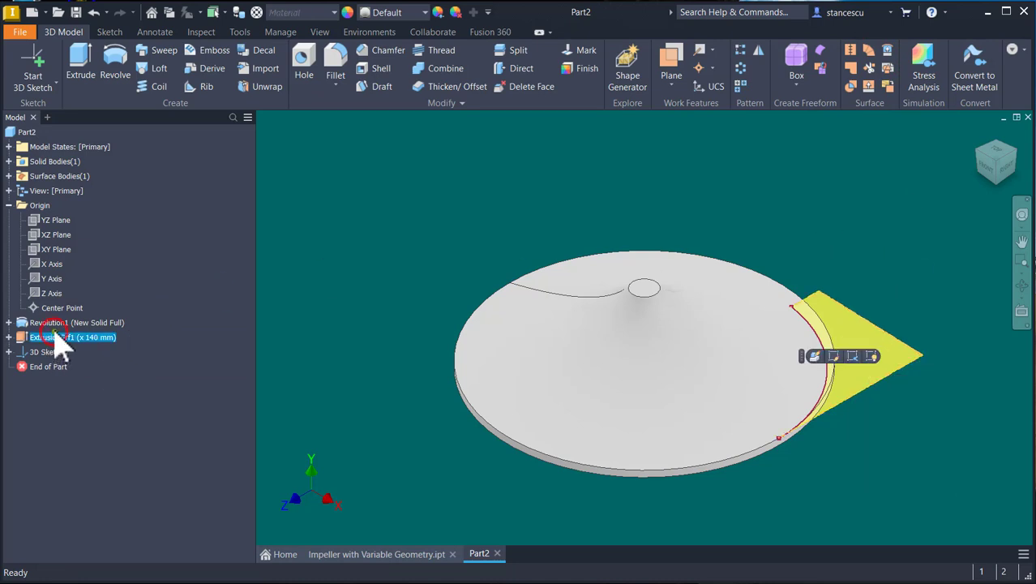
{"action": "right_click", "coordinate": [53, 339]}
{"action": "left_click", "coordinate": [94, 417]}
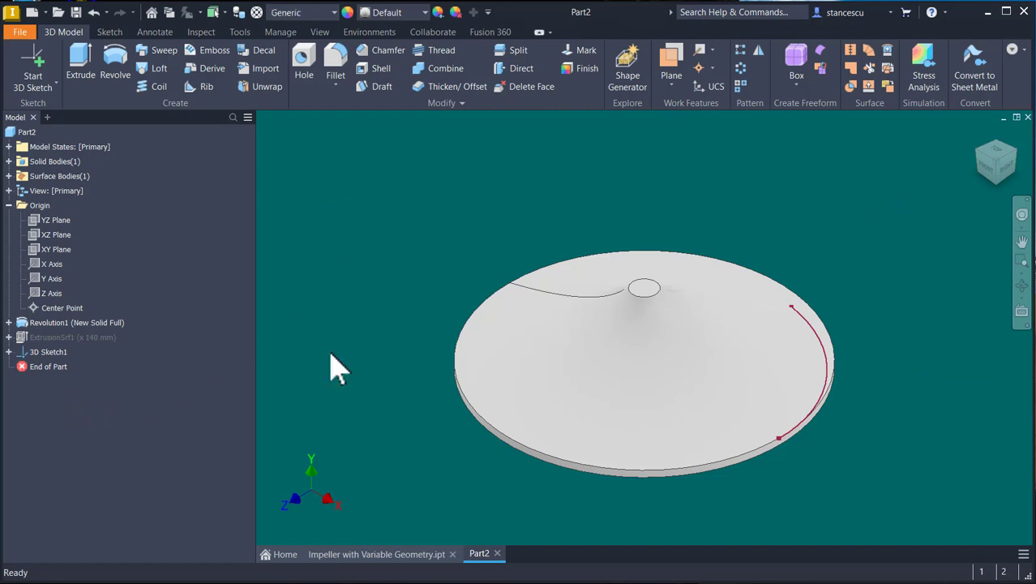
- Switch the application colour scheme to Presentation with a white background
{"action": "key", "text": "alt"}
{"action": "key", "text": "Escape"}
{"action": "key", "text": "alt+t"}
{"action": "key", "text": "o"}
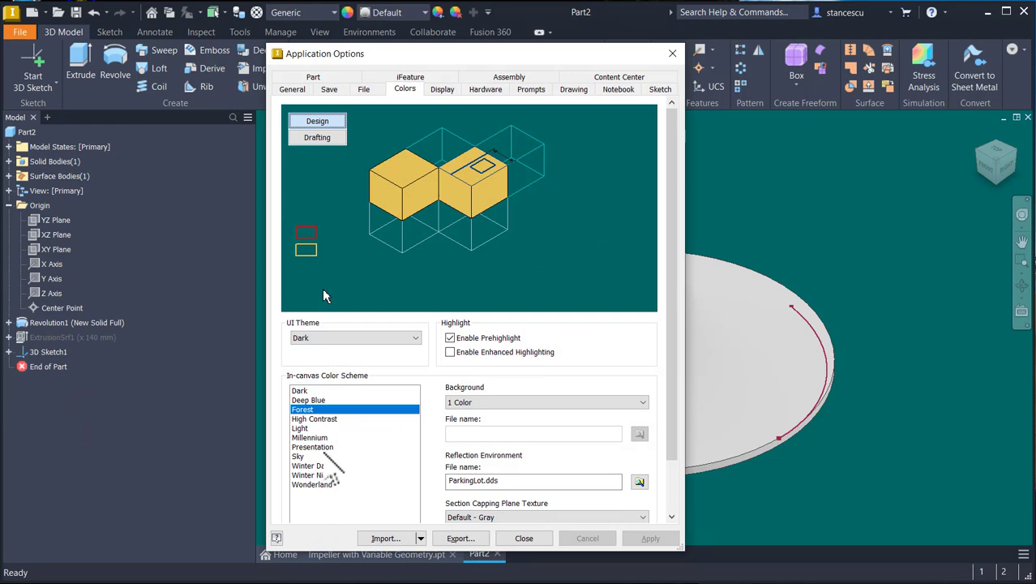
{"action": "left_click", "coordinate": [320, 446]}
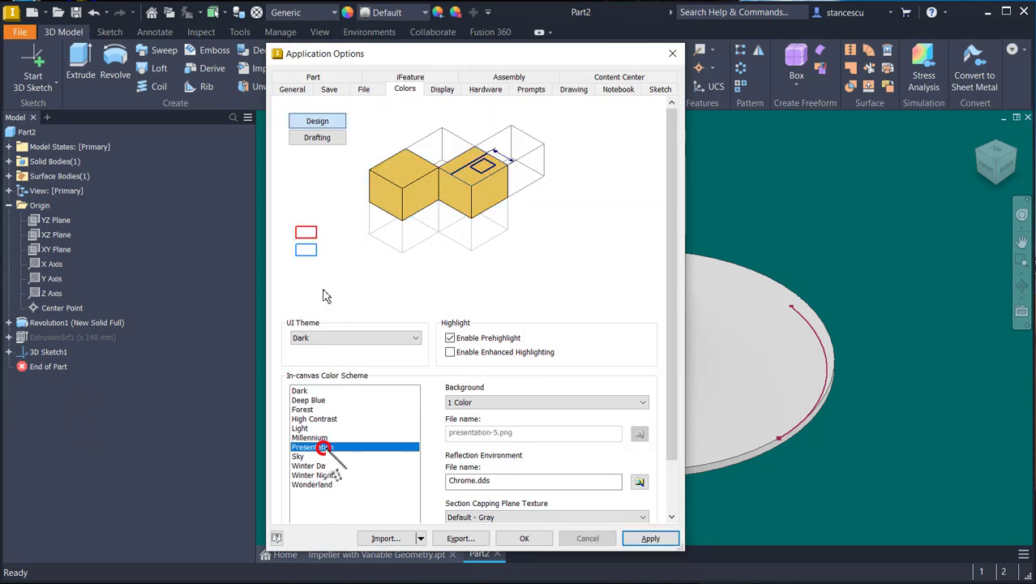
{"action": "left_click", "coordinate": [524, 538]}
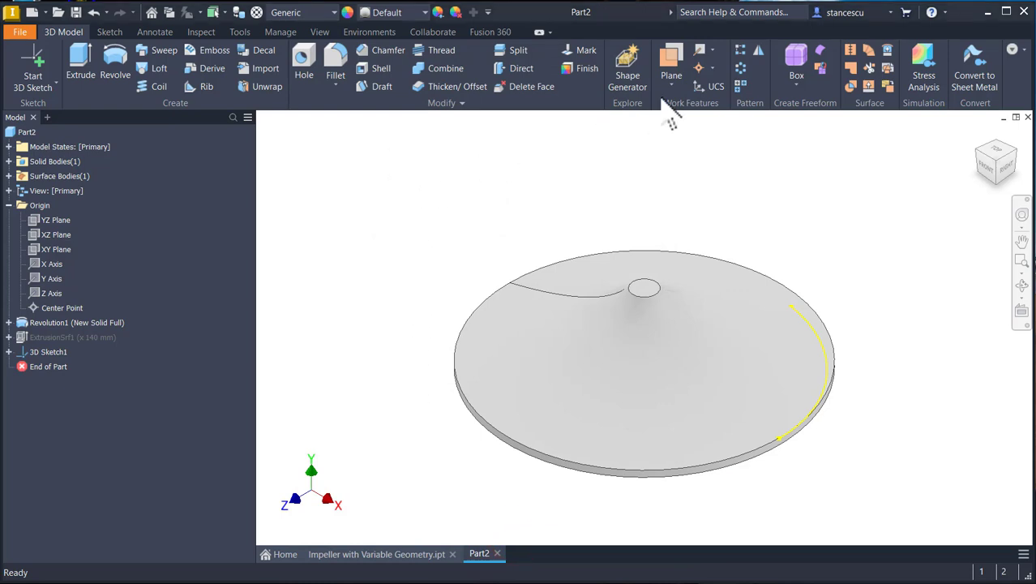
- Create Work Plane1 normal to the rim curve at its end point and start Sketch3 on it
{"action": "left_click", "coordinate": [665, 60]}
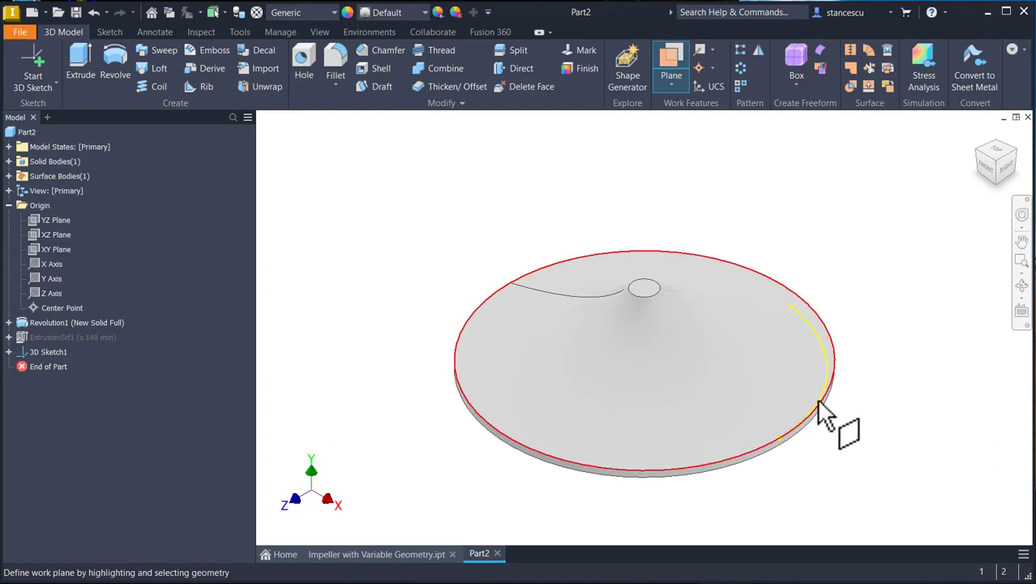
{"action": "scroll", "coordinate": [820, 415], "scroll_direction": "down", "scroll_amount": 3}
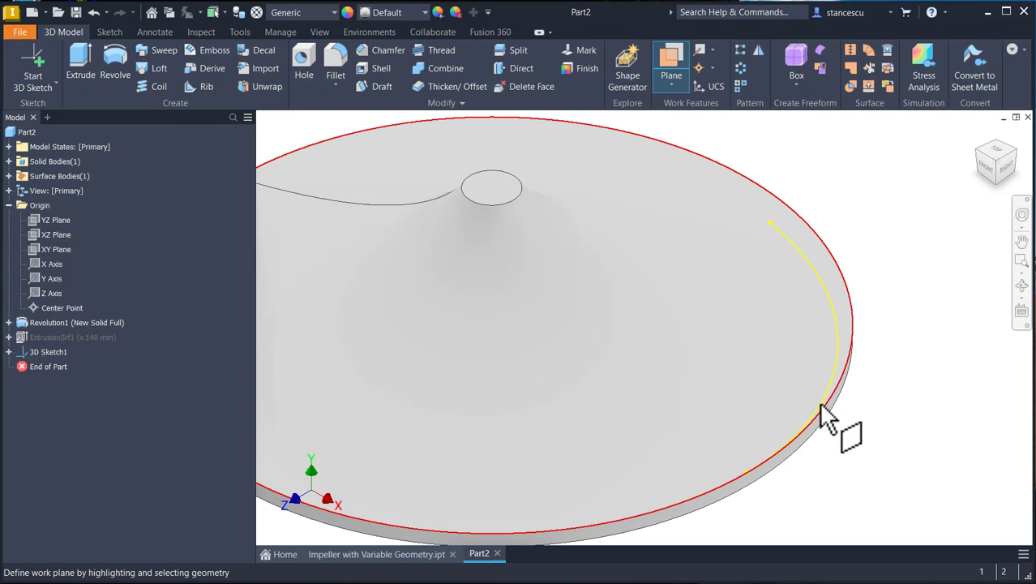
{"action": "left_click", "coordinate": [821, 413]}
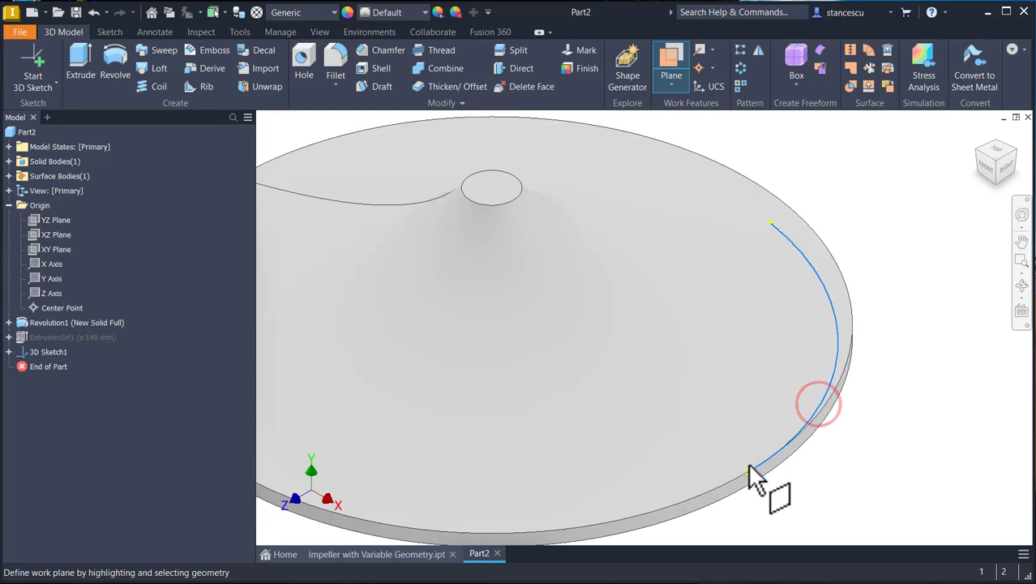
{"action": "left_click", "coordinate": [747, 475]}
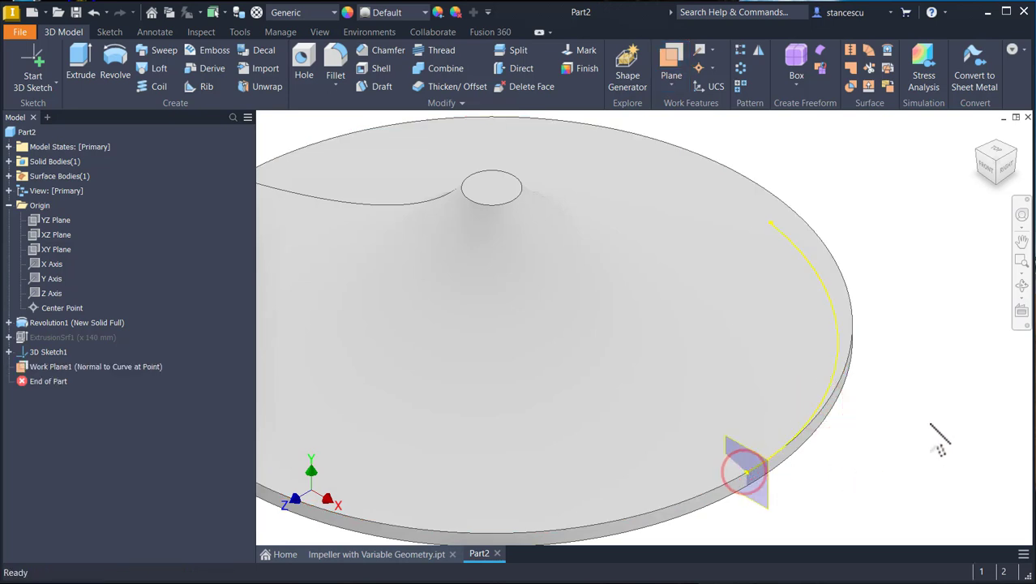
{"action": "left_click", "coordinate": [779, 488]}
{"action": "left_click", "coordinate": [781, 483]}
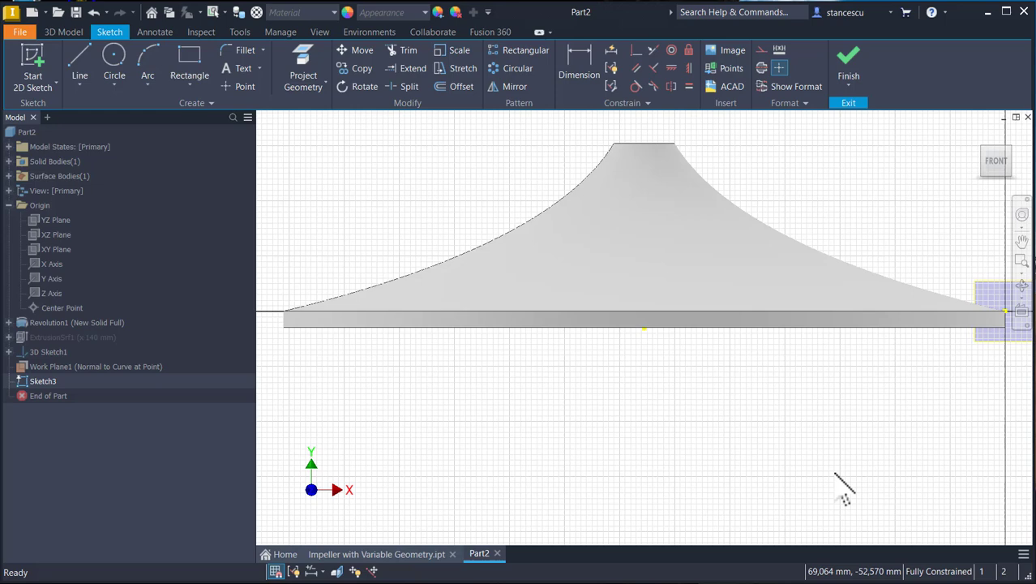
- Slice the view, project the body's corner point, and draw a thin rectangle from it
{"action": "key", "text": "F7"}
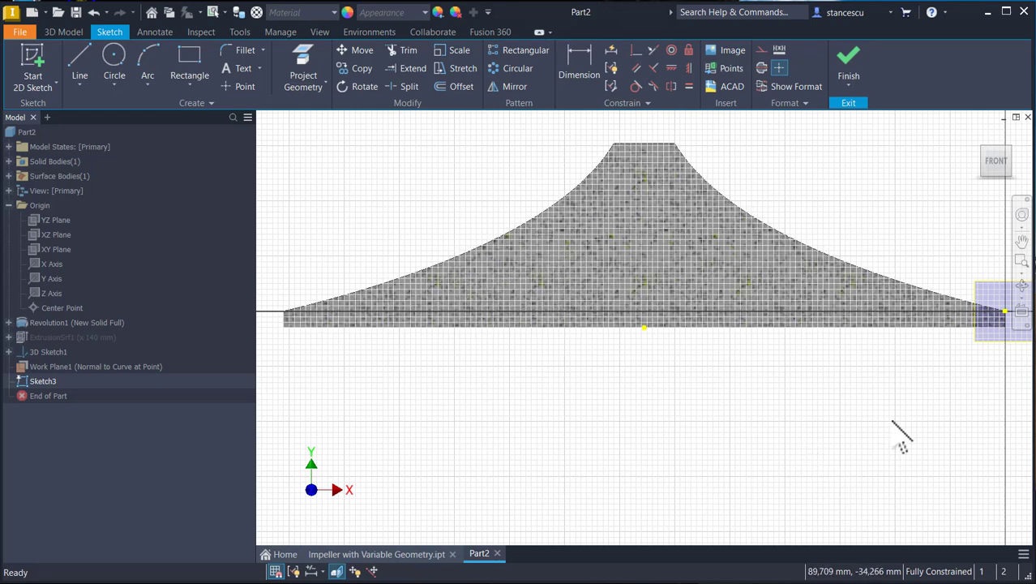
{"action": "key", "text": "F2"}
{"action": "left_click_drag", "start_coordinate": [892, 421], "coordinate": [620, 450]}
{"action": "key", "text": "Escape"}
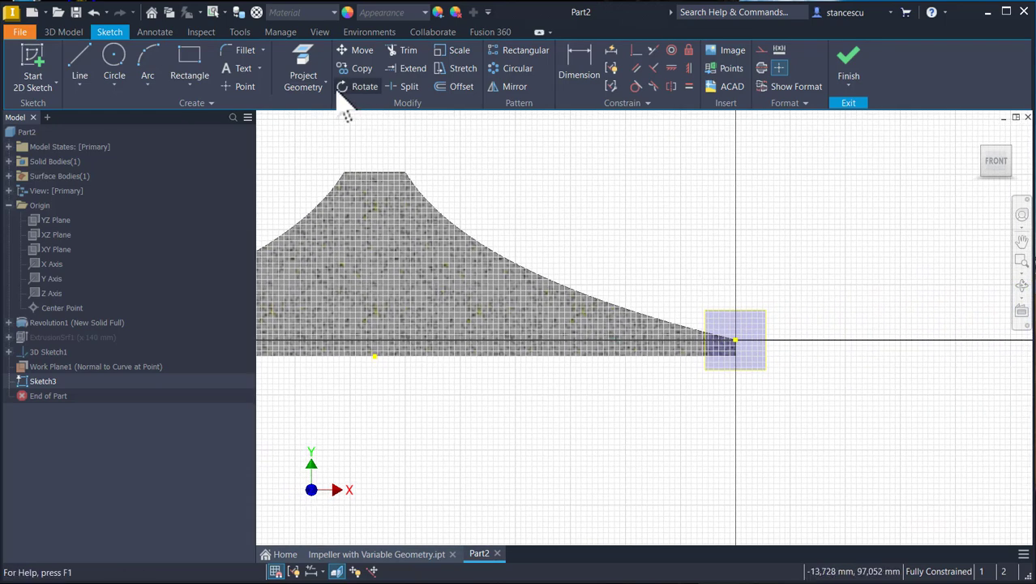
{"action": "left_click", "coordinate": [300, 66]}
{"action": "left_click", "coordinate": [734, 337]}
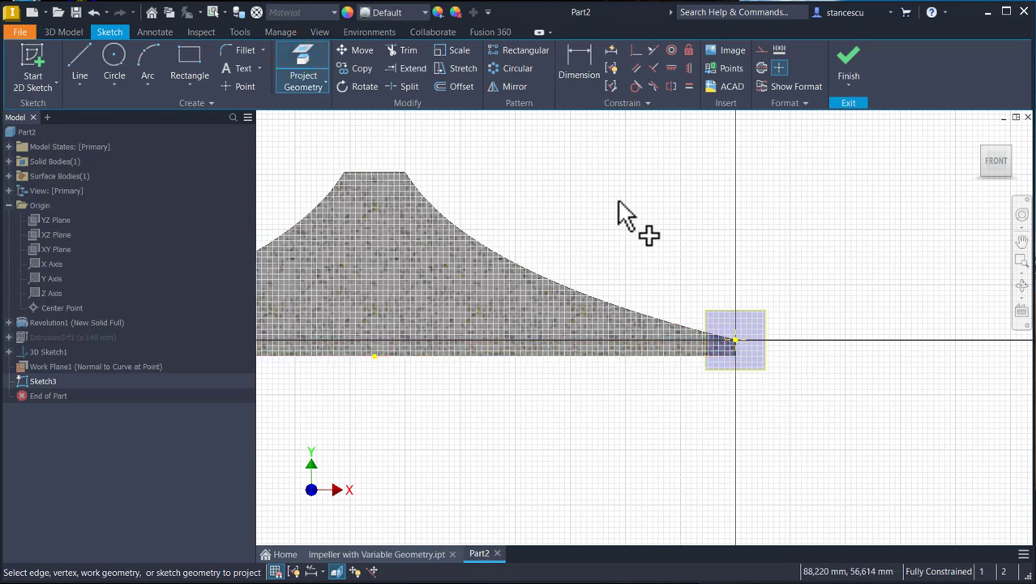
{"action": "key", "text": "Escape"}
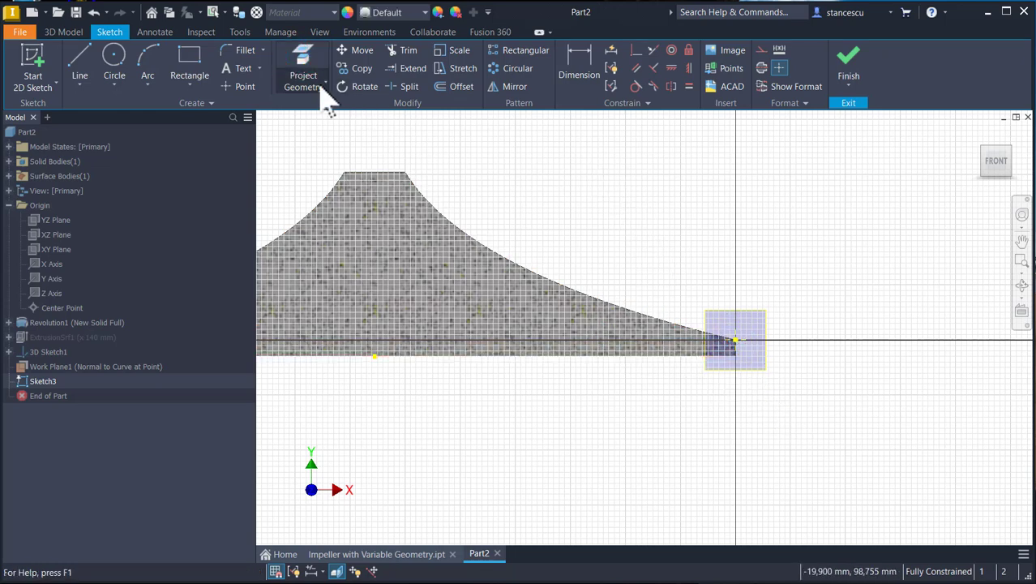
{"action": "left_click", "coordinate": [191, 65]}
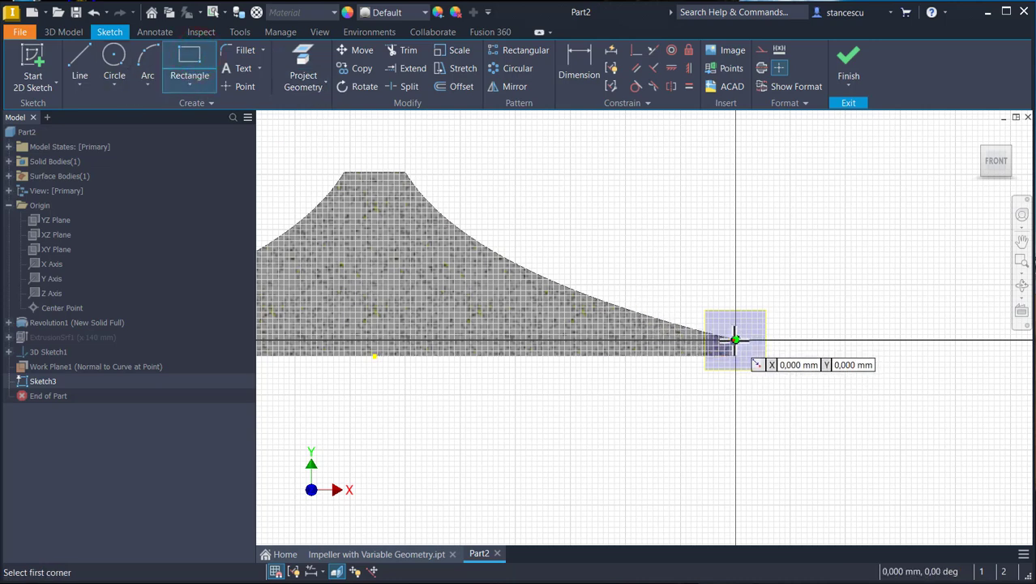
{"action": "left_click", "coordinate": [734, 339]}
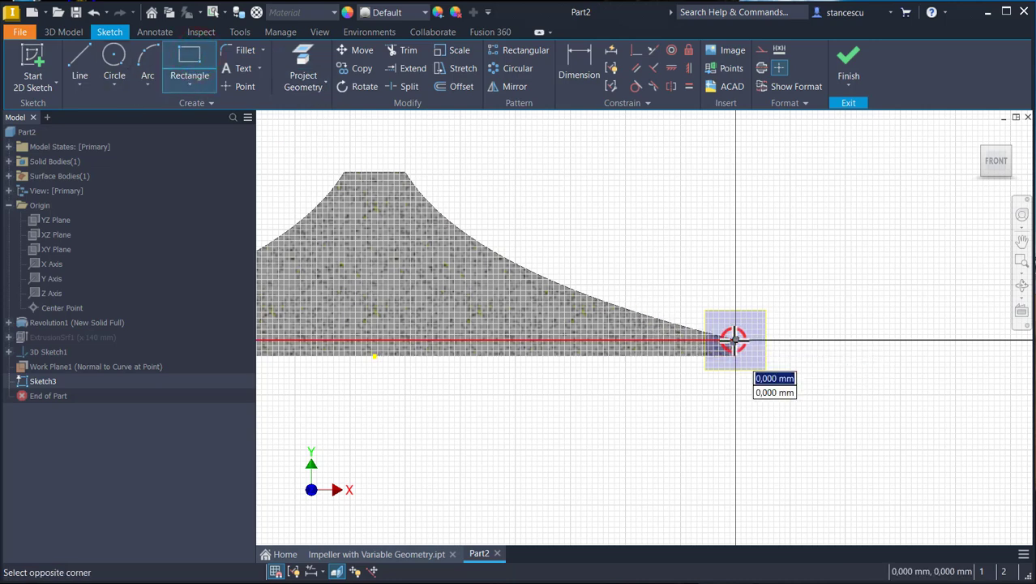
{"action": "left_click", "coordinate": [724, 266]}
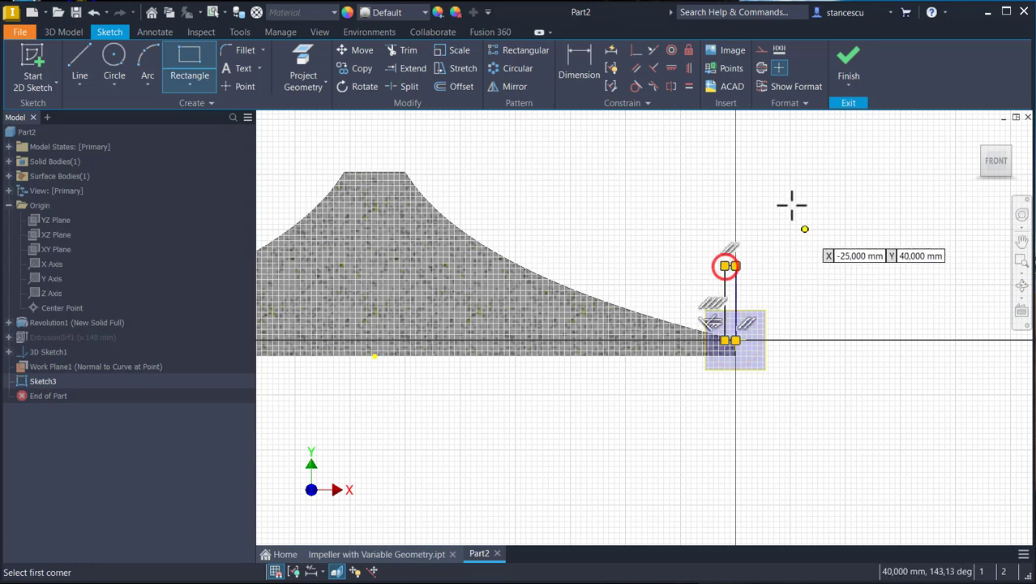
- Dimension the rectangle 3 mm wide and 40 mm tall, then finish the sketch
{"action": "left_click", "coordinate": [574, 68]}
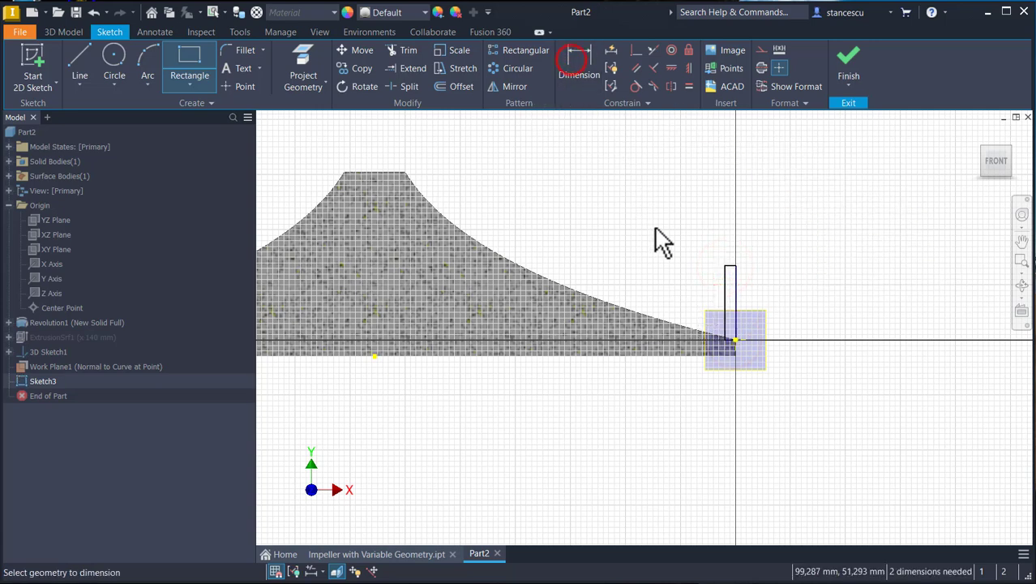
{"action": "left_click", "coordinate": [735, 278]}
{"action": "left_click", "coordinate": [766, 238]}
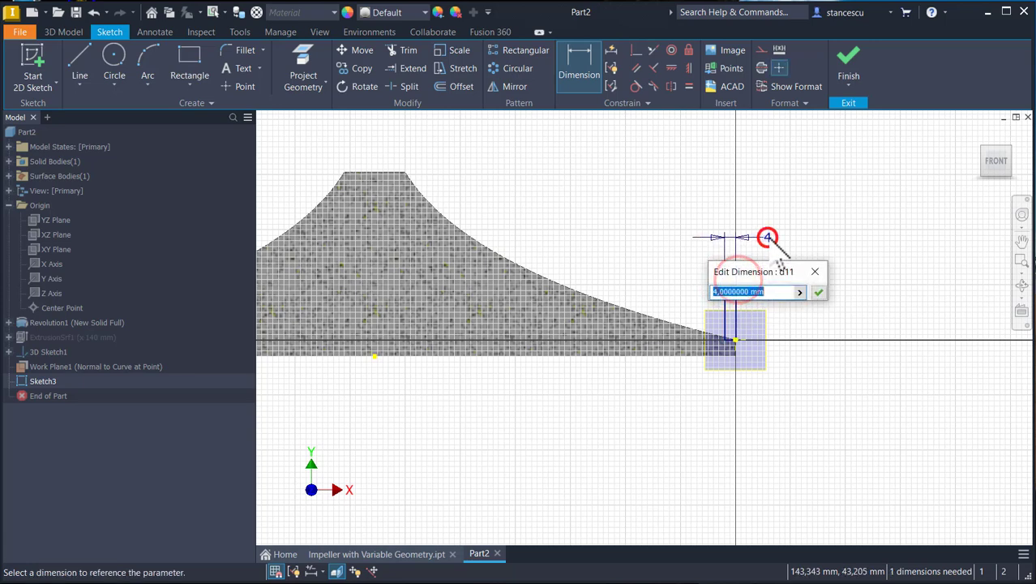
{"action": "key", "text": "Return"}
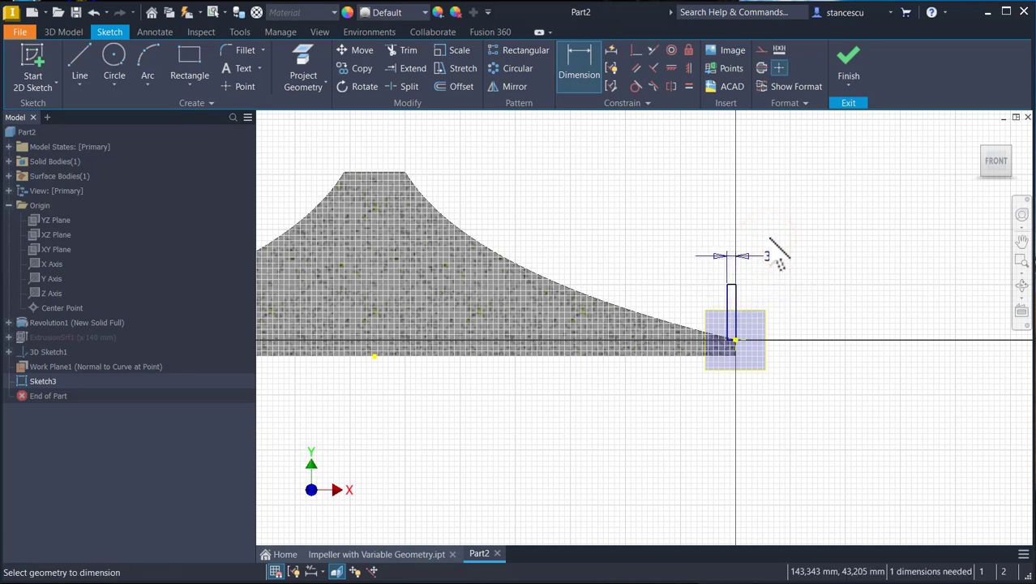
{"action": "left_click", "coordinate": [733, 305]}
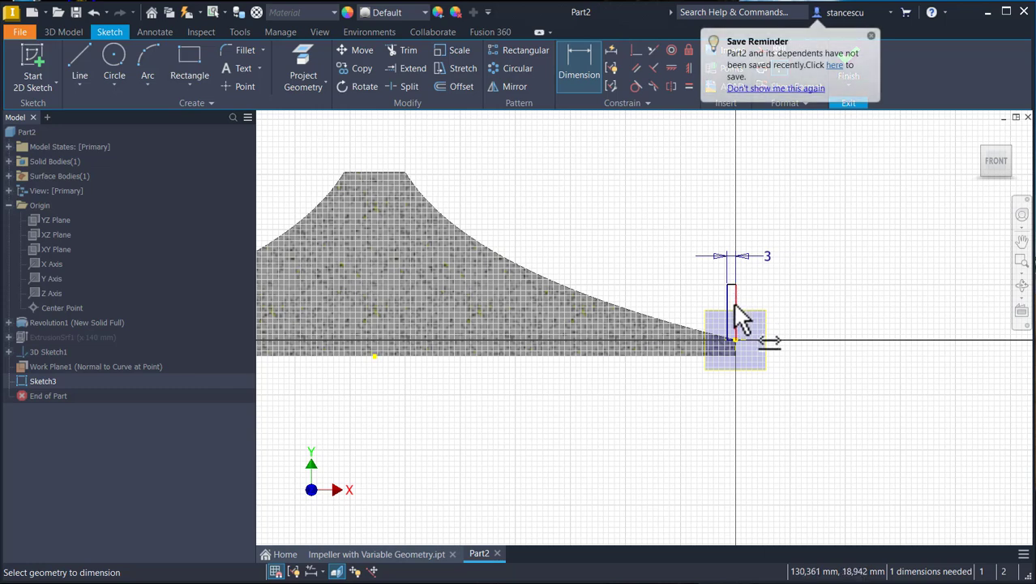
{"action": "left_click", "coordinate": [787, 324]}
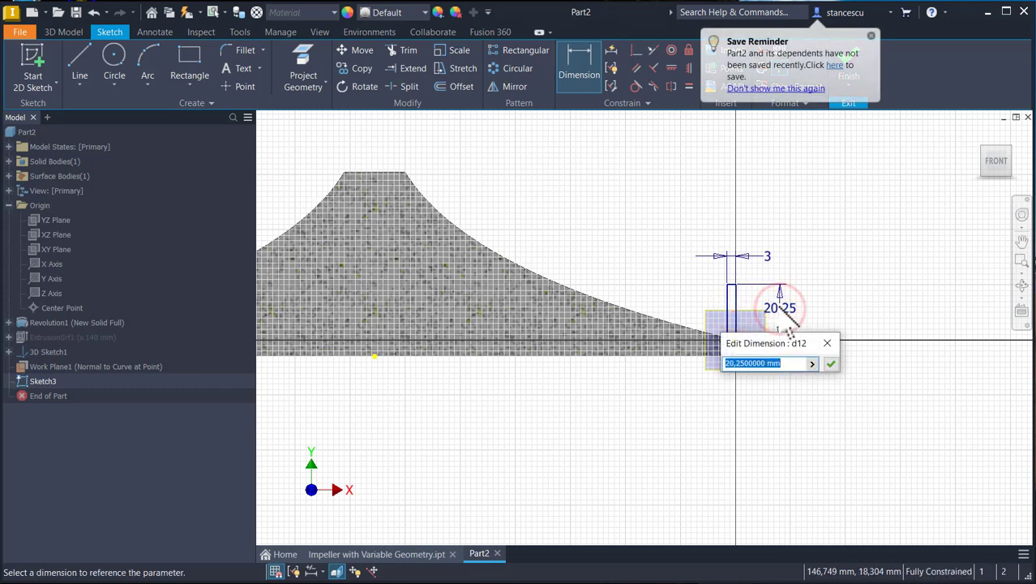
{"action": "type", "text": "40"}
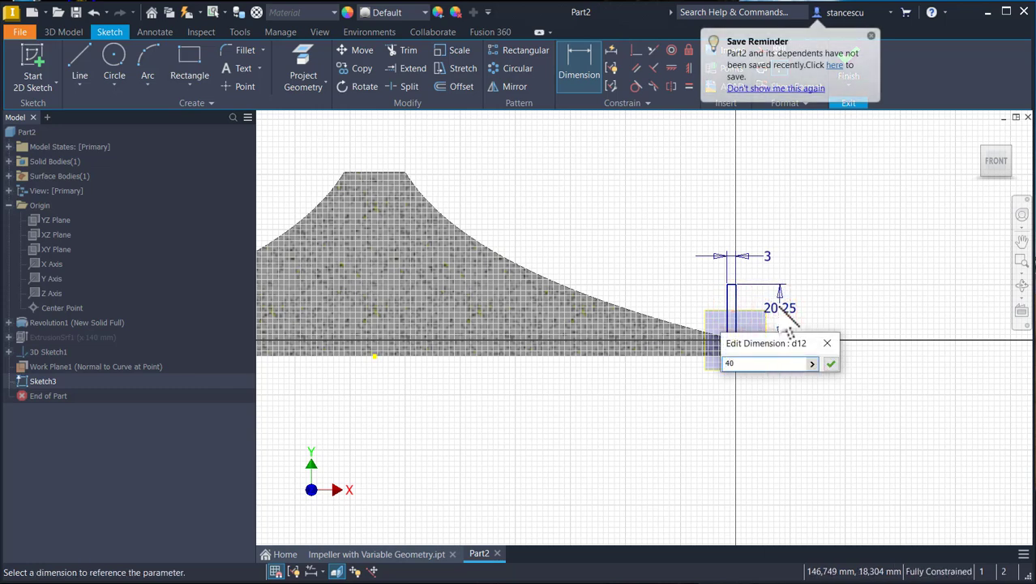
{"action": "left_click", "coordinate": [759, 88]}
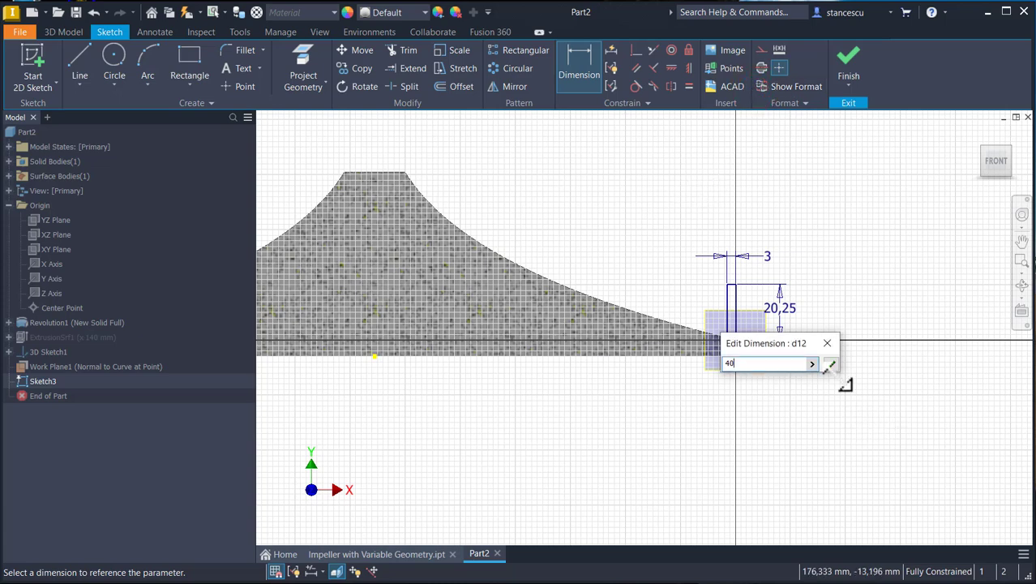
{"action": "left_click", "coordinate": [833, 367]}
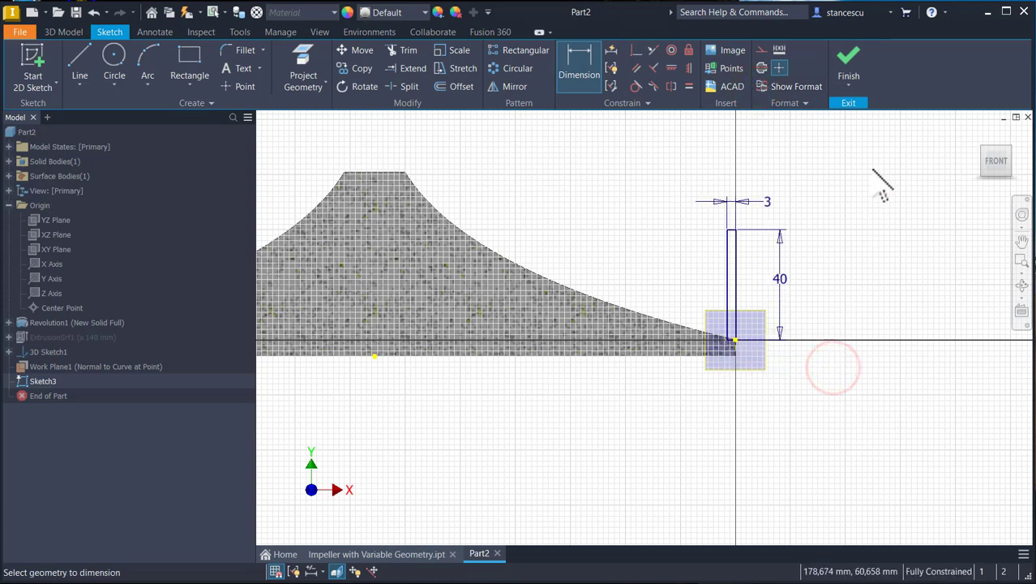
{"action": "left_click", "coordinate": [855, 67]}
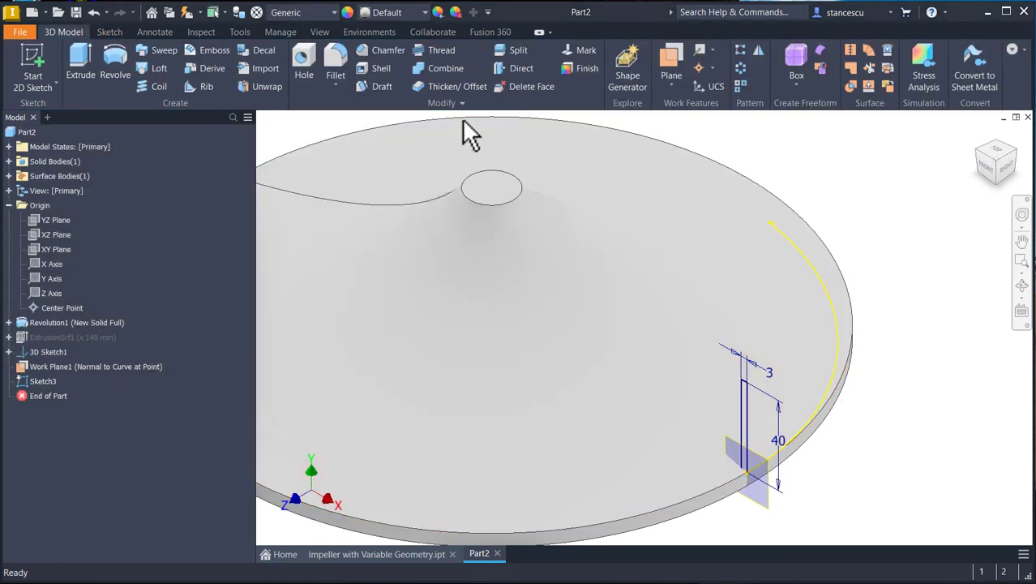
- Sweep the blade profile along the rim curve to join Sweep1 to the disc
{"action": "left_click", "coordinate": [161, 50]}
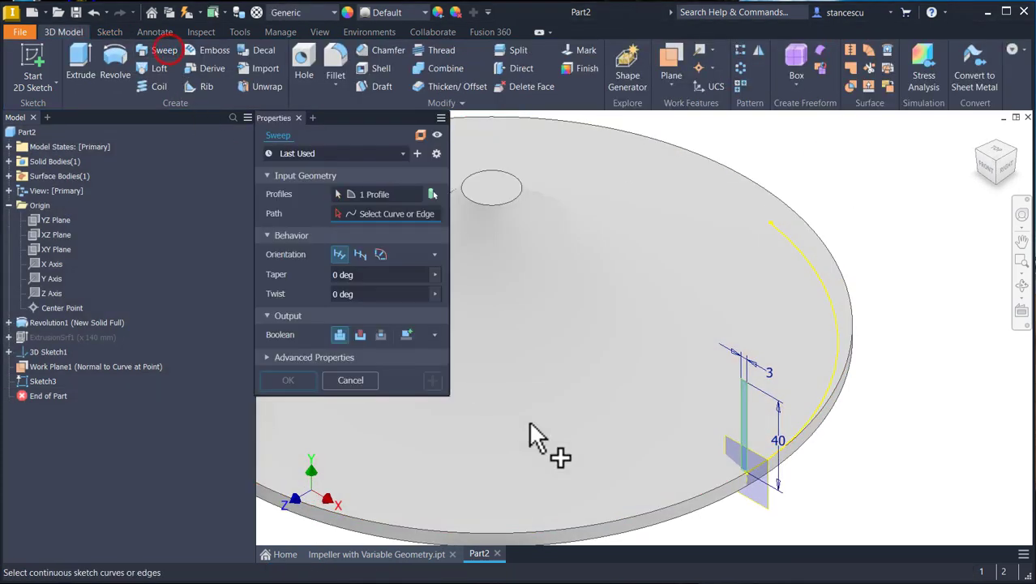
{"action": "left_click", "coordinate": [833, 357]}
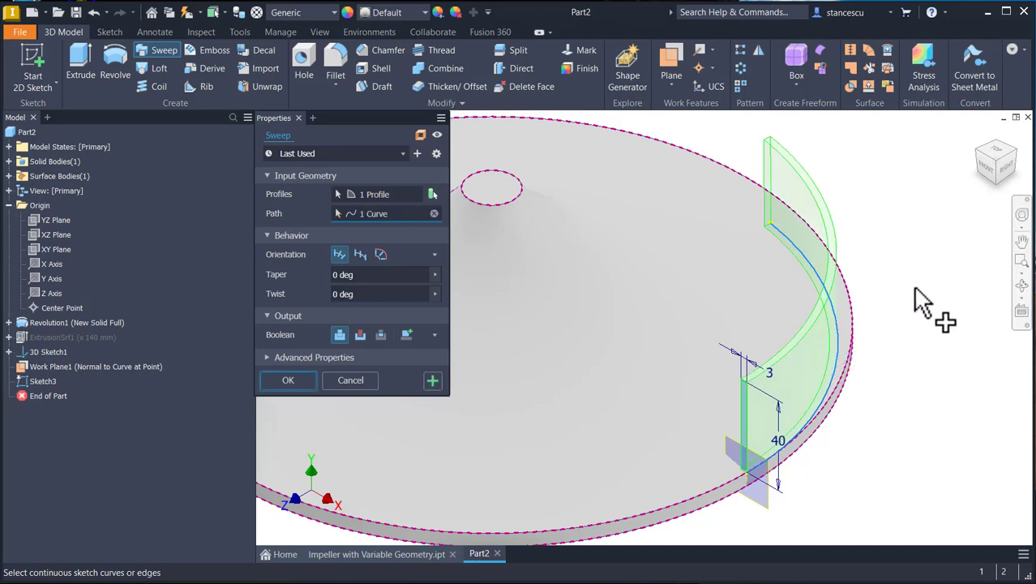
{"action": "left_click", "coordinate": [307, 381]}
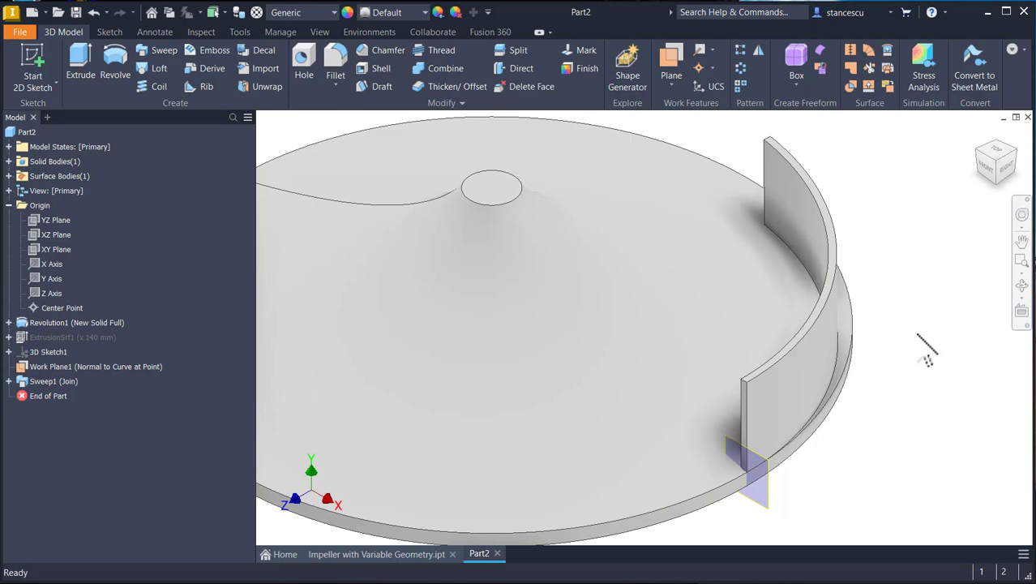
- Hide Work Plane1 and return to the home view after inspecting the blade
{"action": "right_click", "coordinate": [771, 492]}
{"action": "left_click", "coordinate": [806, 501]}
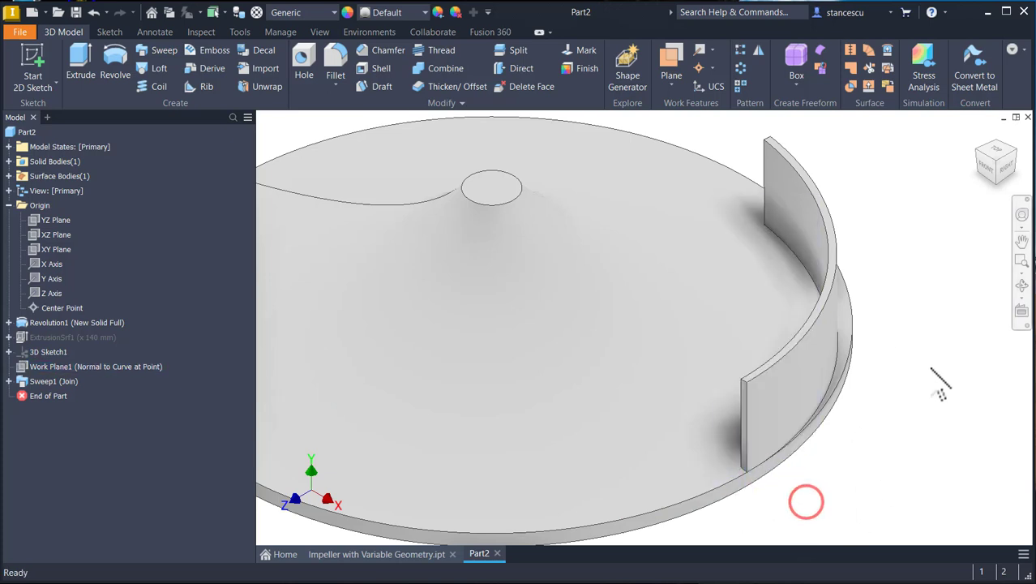
{"action": "left_click", "coordinate": [930, 368]}
{"action": "key", "text": "F6"}
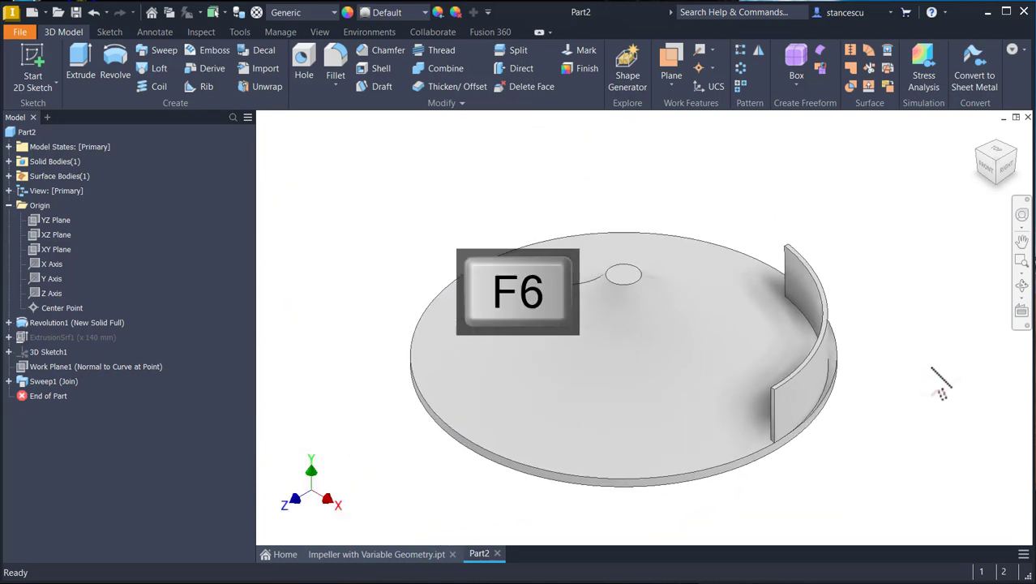
{"action": "middle_click_drag", "start_coordinate": [938, 392], "coordinate": [884, 268], "text": "shift"}
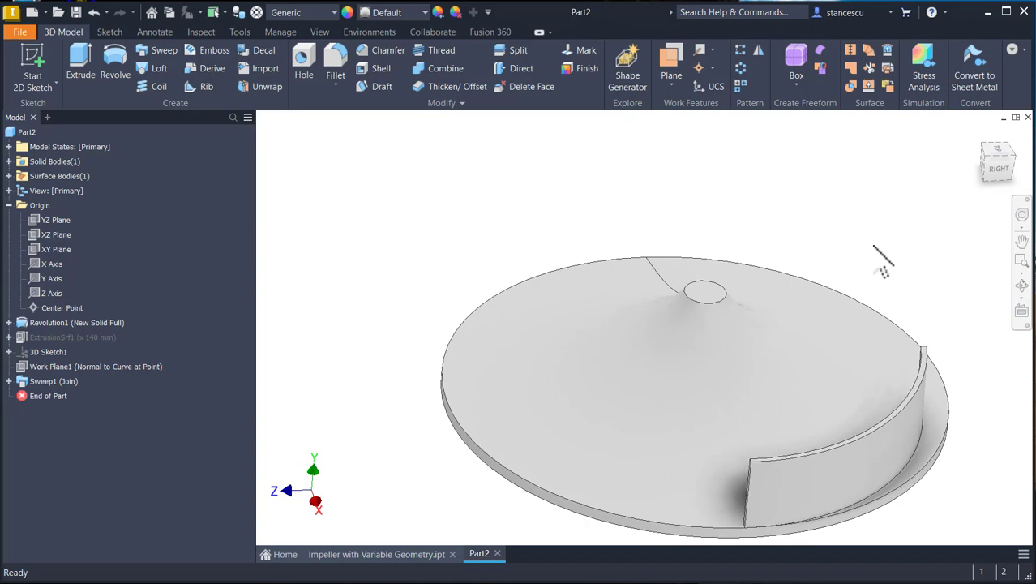
{"action": "key", "text": "F6"}
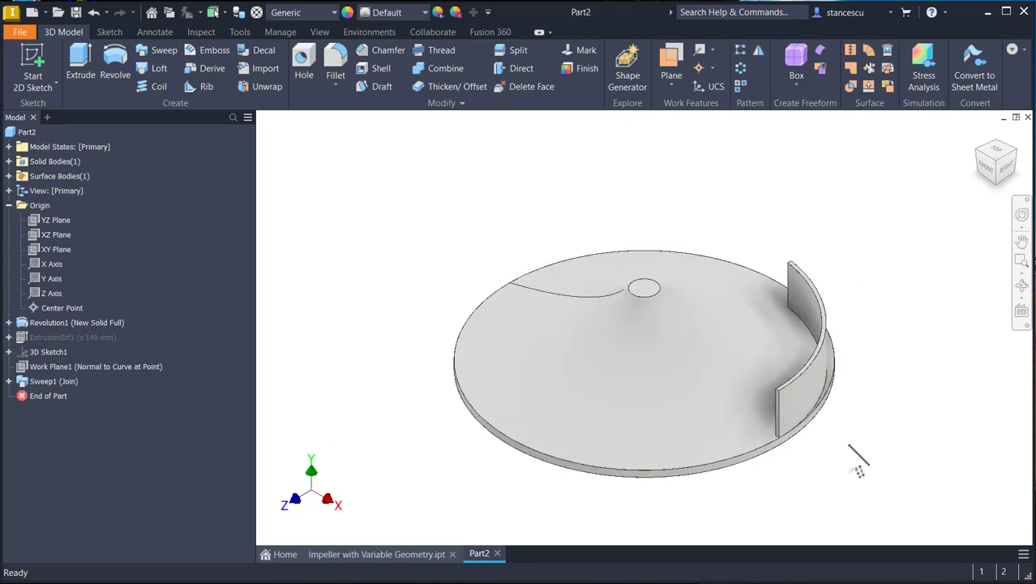
- Round the blade's two outer end edges with a 1 mm fillet
{"action": "scroll", "coordinate": [852, 454], "scroll_direction": "up", "scroll_amount": 3}
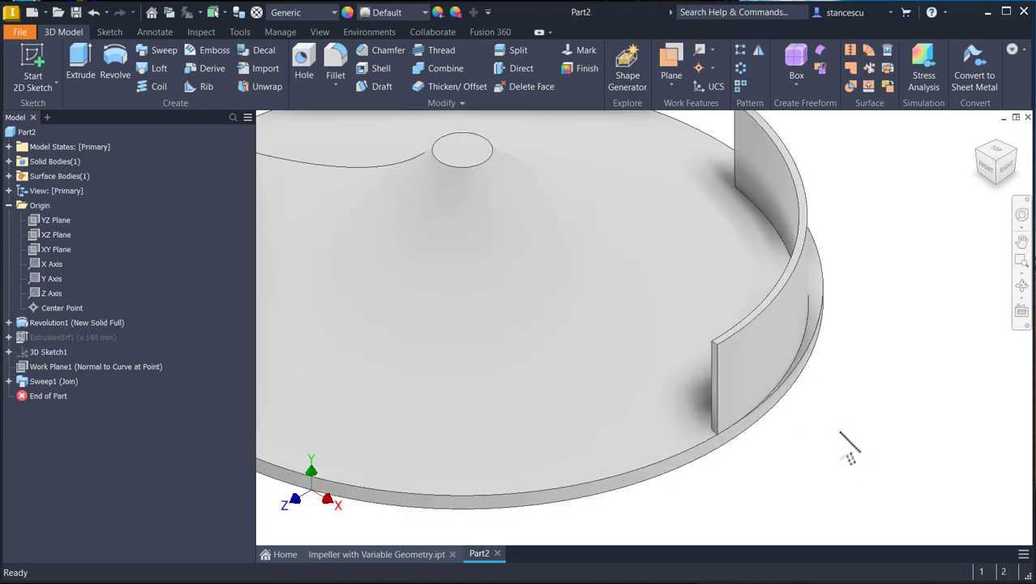
{"action": "left_click", "coordinate": [735, 362]}
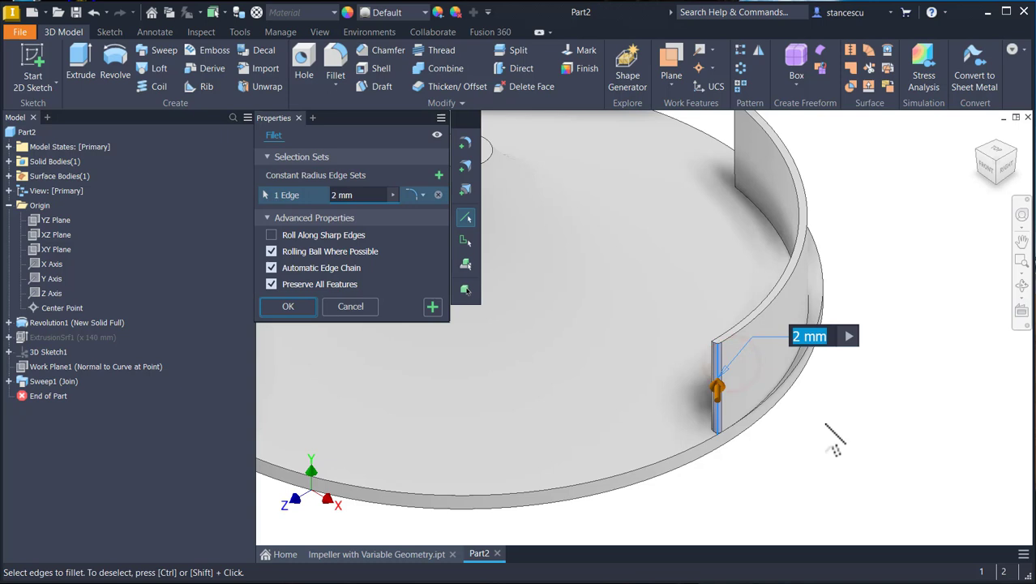
{"action": "type", "text": "1"}
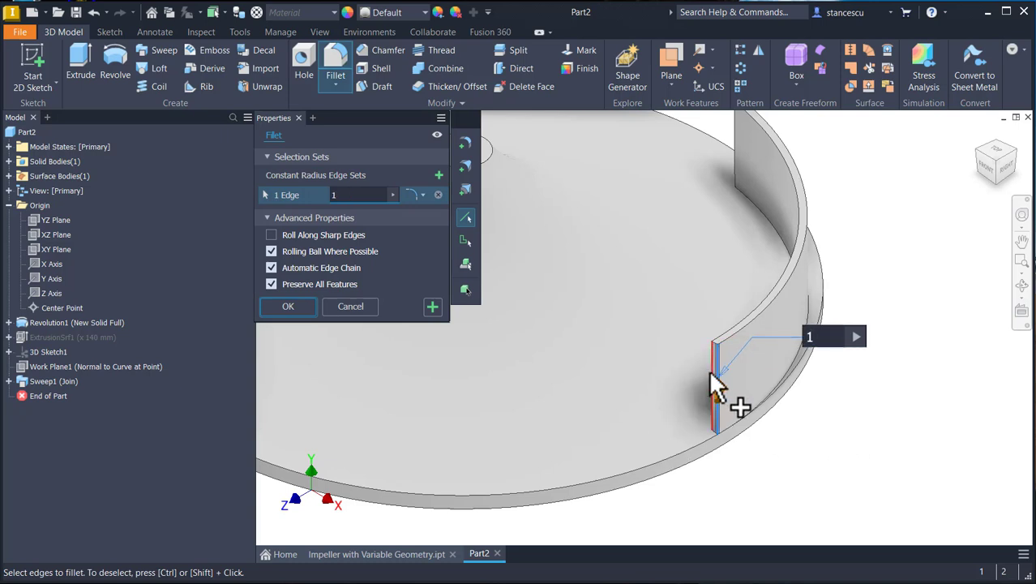
{"action": "key", "text": "Return"}
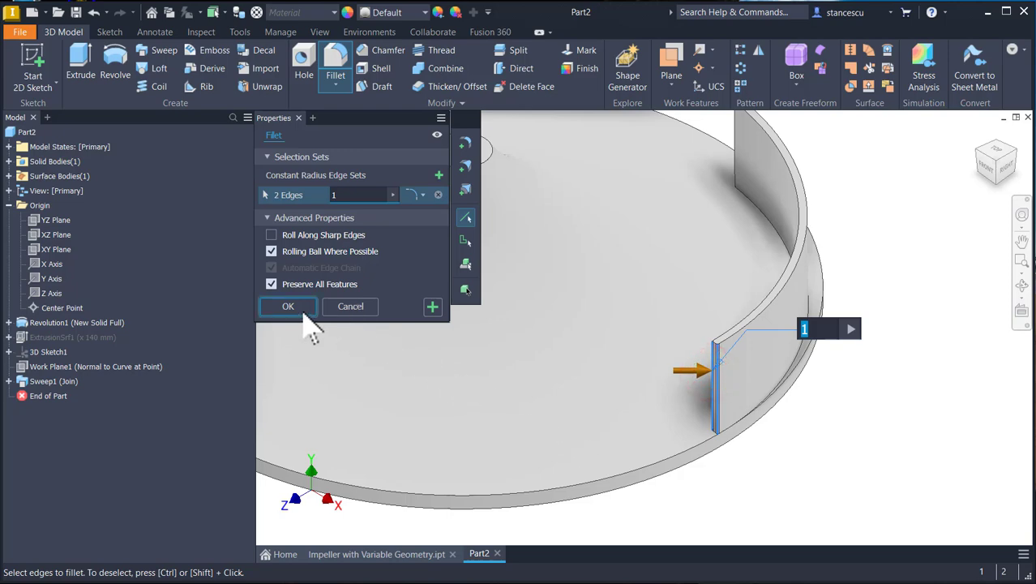
{"action": "left_click", "coordinate": [301, 309]}
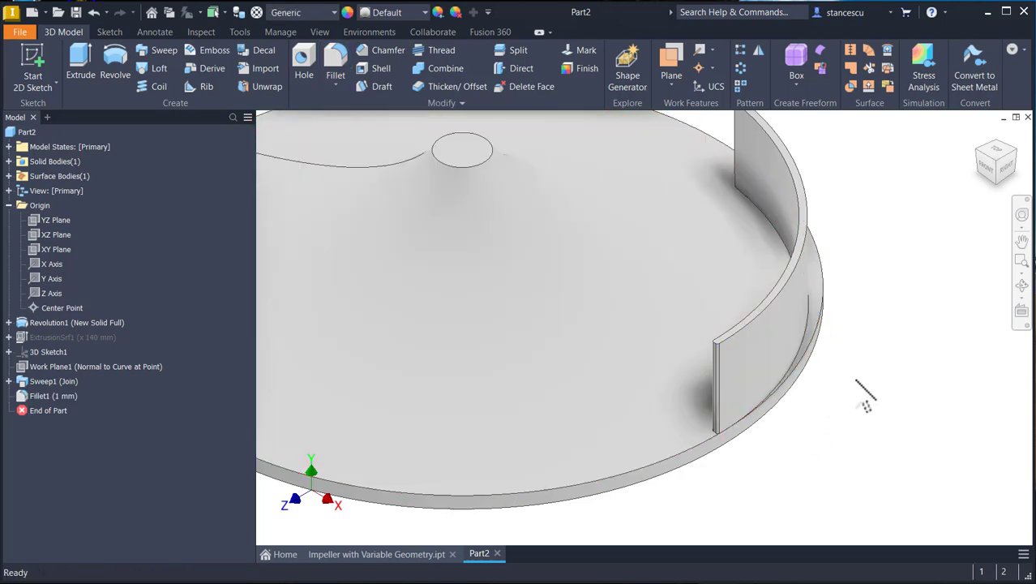
{"action": "scroll", "coordinate": [866, 397], "scroll_direction": "down", "scroll_amount": 3}
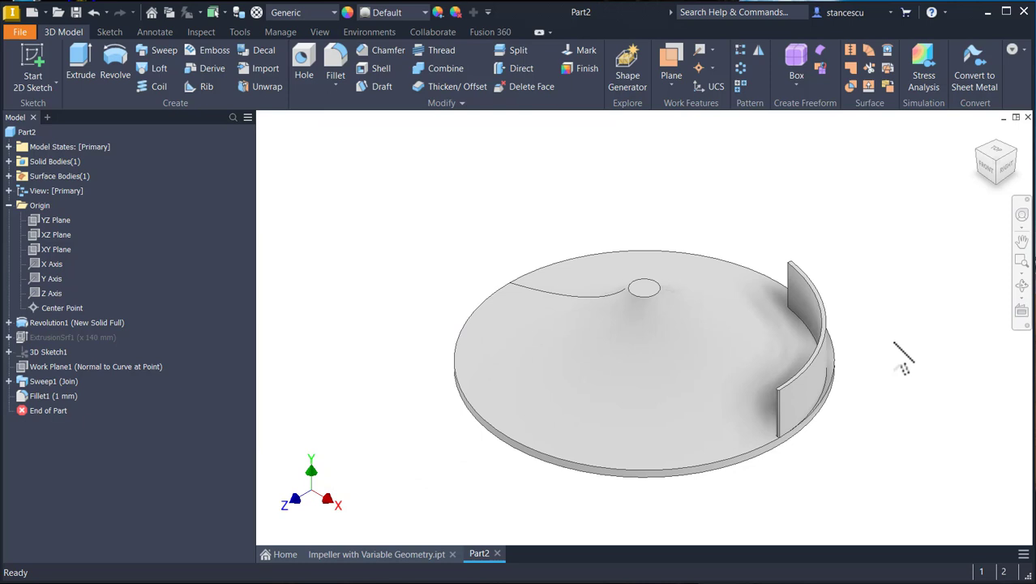
{"action": "left_click", "coordinate": [740, 68]}
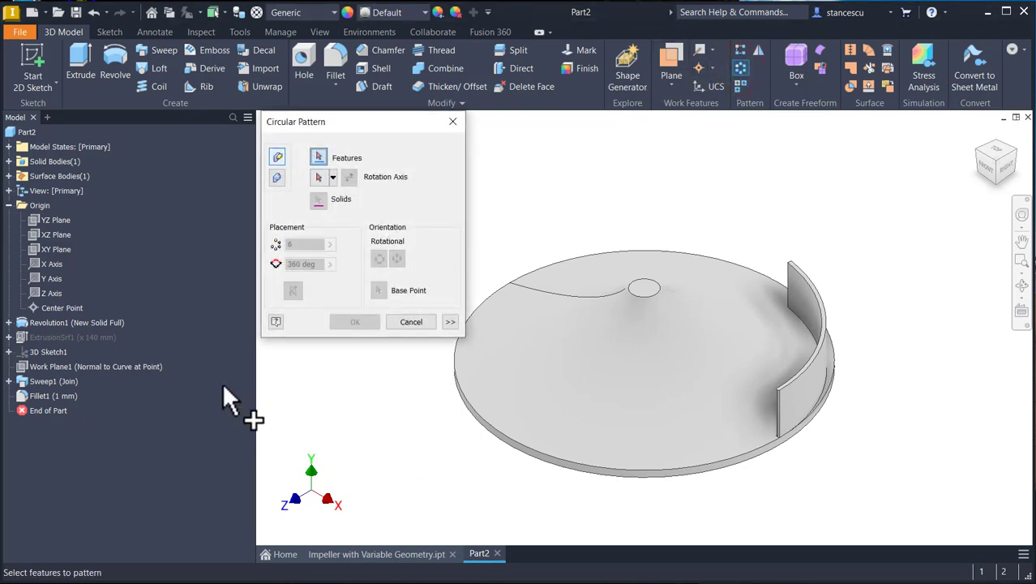
- Pattern Sweep1 and Fillet1 seven times over 360° around the Y axis
{"action": "left_click", "coordinate": [30, 395]}
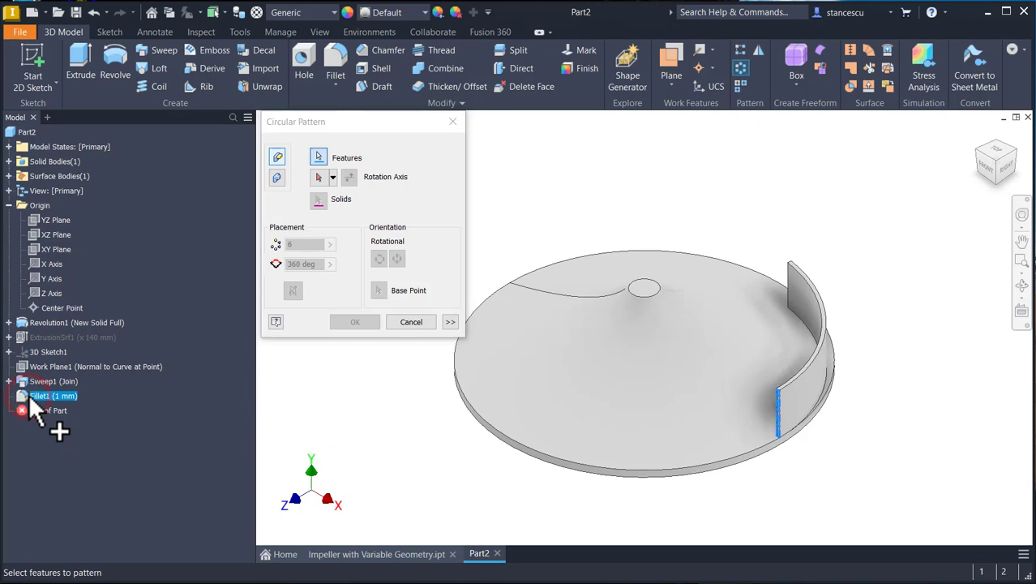
{"action": "left_click", "coordinate": [45, 381]}
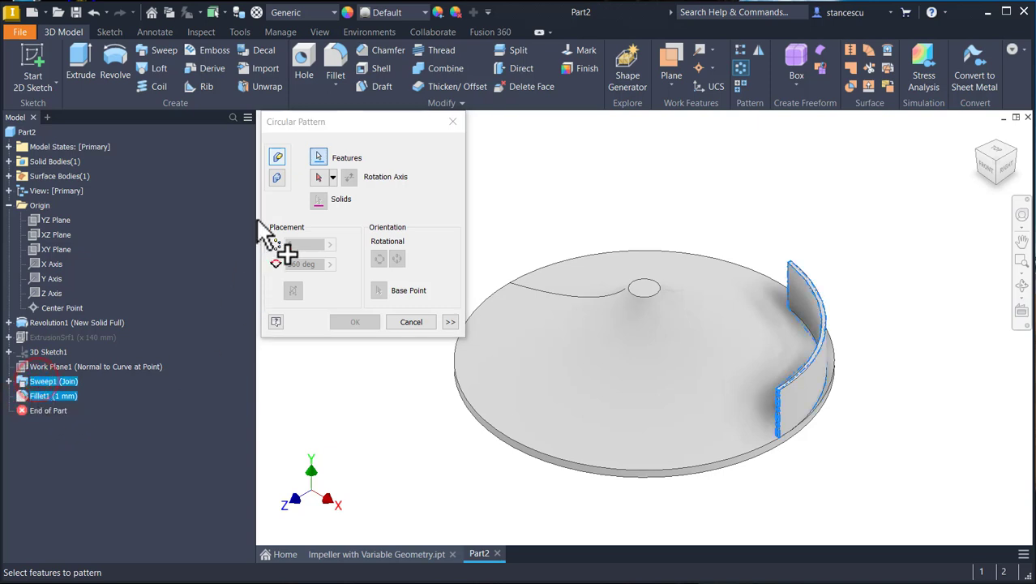
{"action": "left_click", "coordinate": [319, 178]}
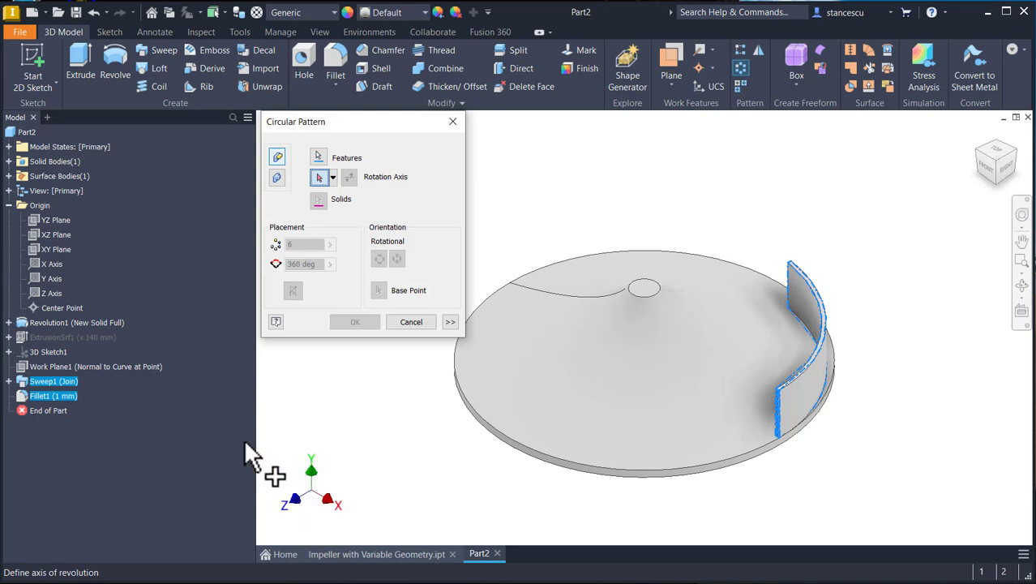
{"action": "left_click", "coordinate": [54, 279]}
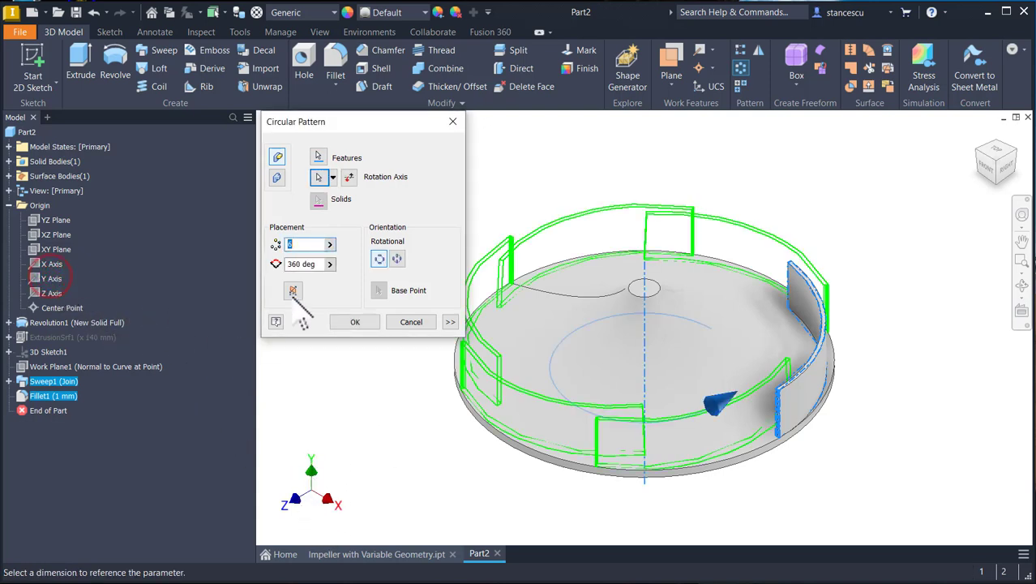
{"action": "type", "text": "7"}
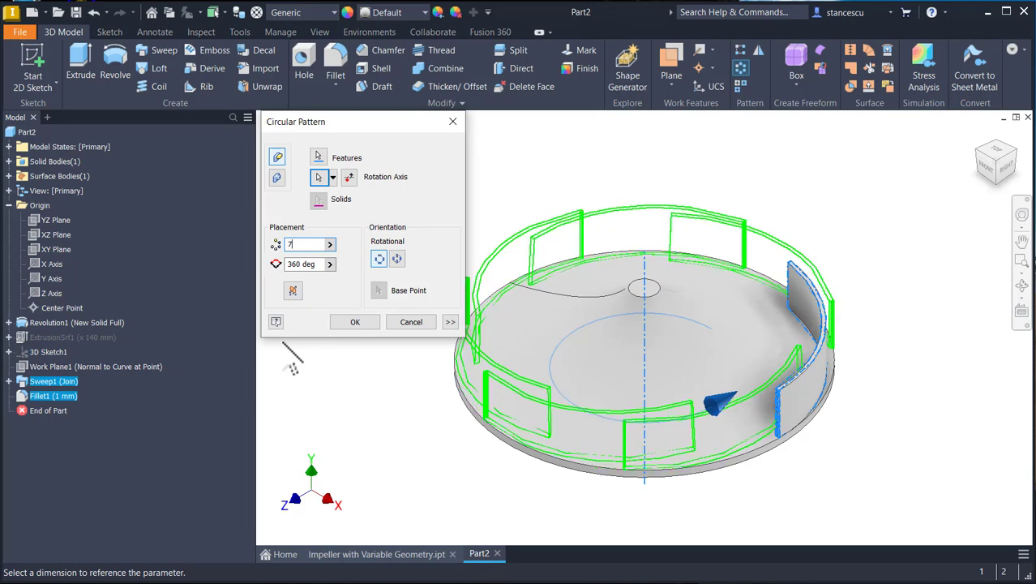
{"action": "left_click", "coordinate": [356, 321]}
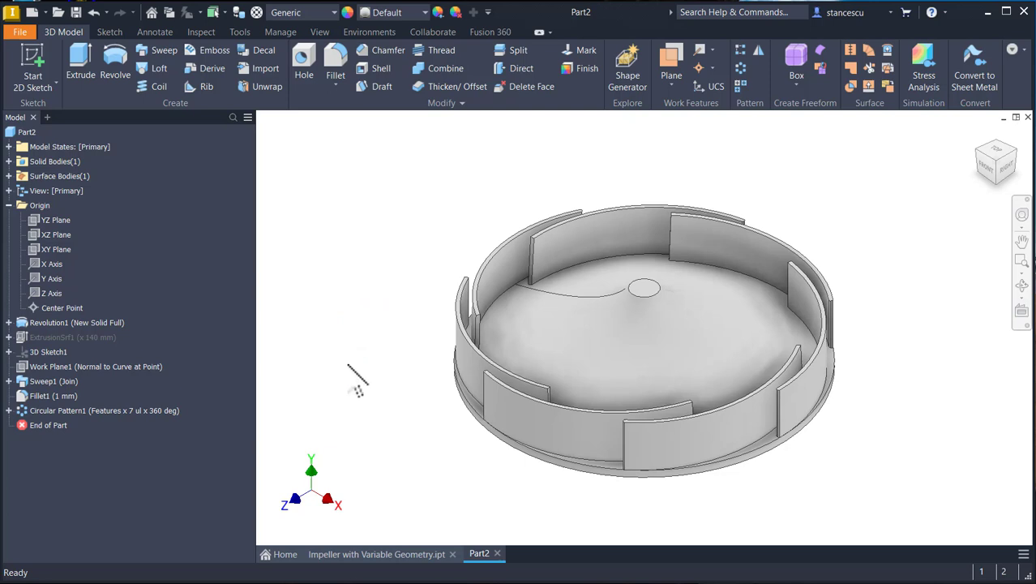
{"action": "middle_click_drag", "start_coordinate": [360, 395], "coordinate": [523, 429], "text": "shift"}
{"action": "key", "text": "F6"}
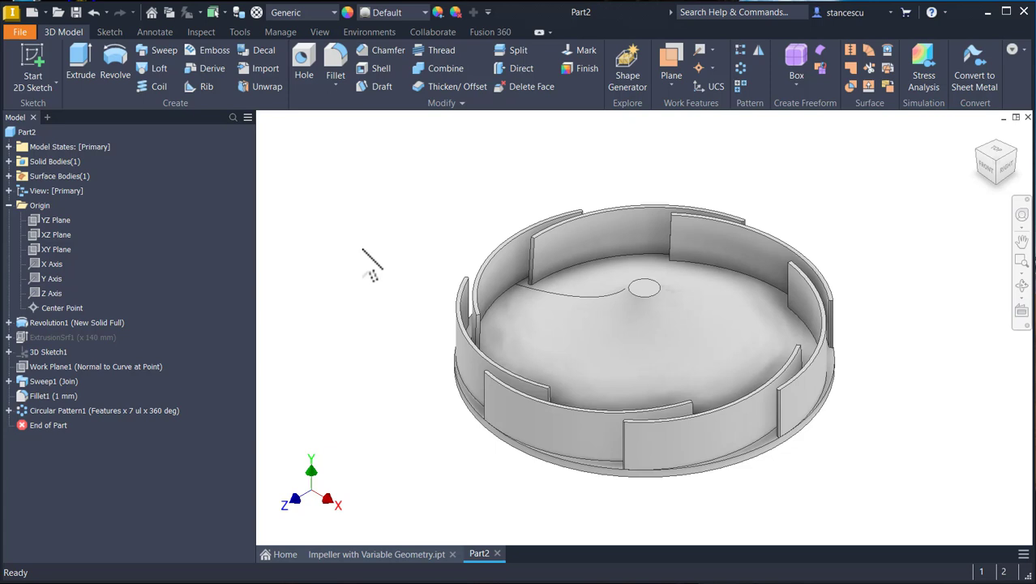
{"action": "left_click", "coordinate": [350, 555]}
{"action": "left_click", "coordinate": [416, 435]}
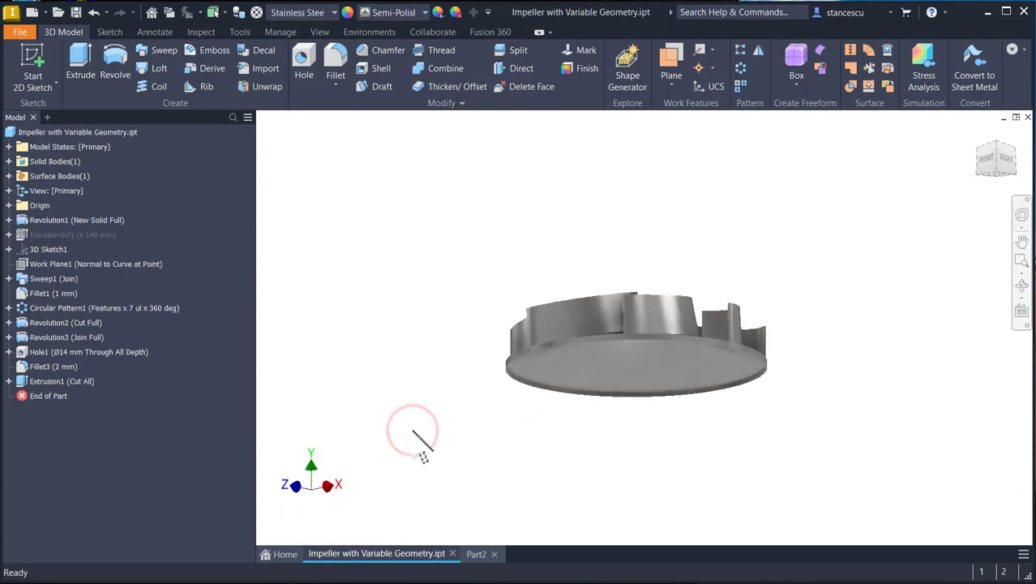
{"action": "right_click_drag", "start_coordinate": [638, 316], "coordinate": [572, 370]}
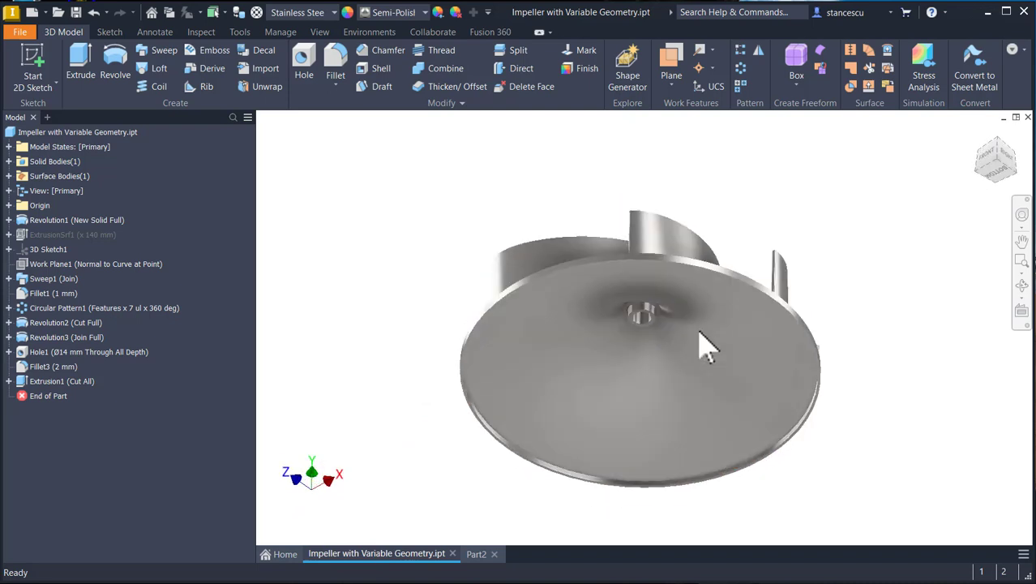
{"action": "key", "text": "F6"}
{"action": "left_click", "coordinate": [476, 553]}
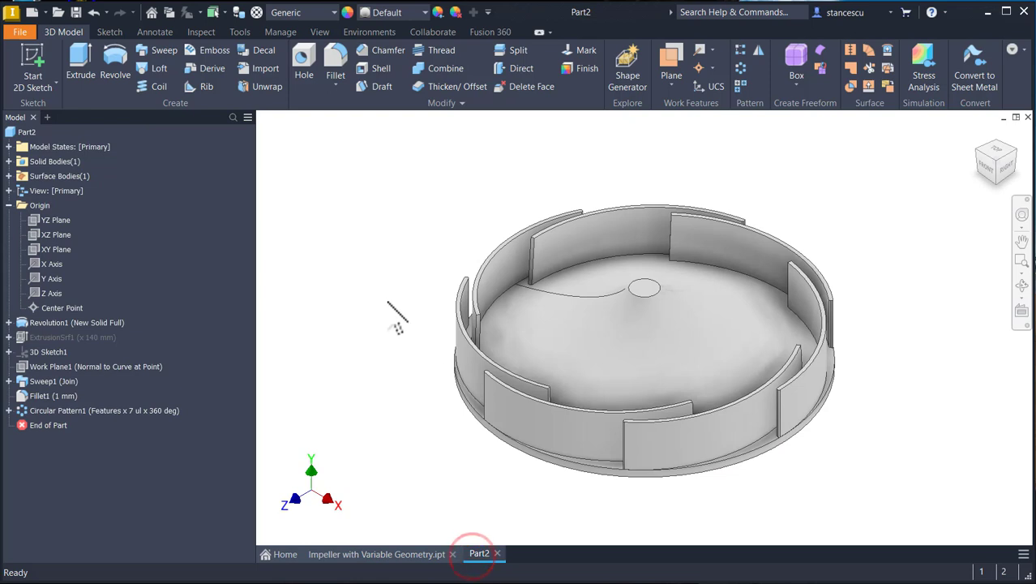
{"action": "right_click_drag", "start_coordinate": [385, 302], "coordinate": [434, 169]}
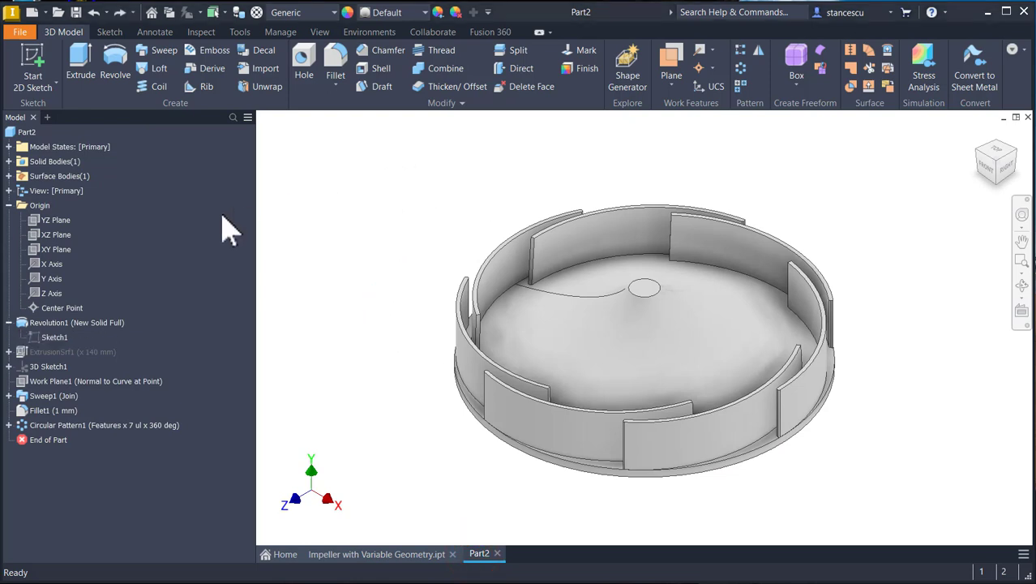
- Start a new sketch on the XY Plane and slice the graphics at it
{"action": "left_click", "coordinate": [36, 251]}
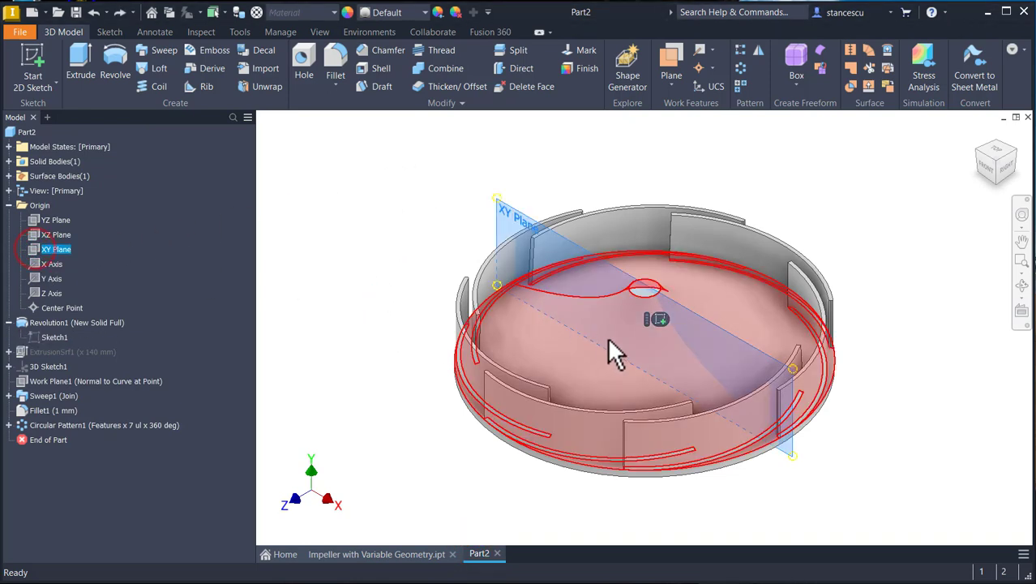
{"action": "right_click_drag", "start_coordinate": [659, 323], "coordinate": [404, 266]}
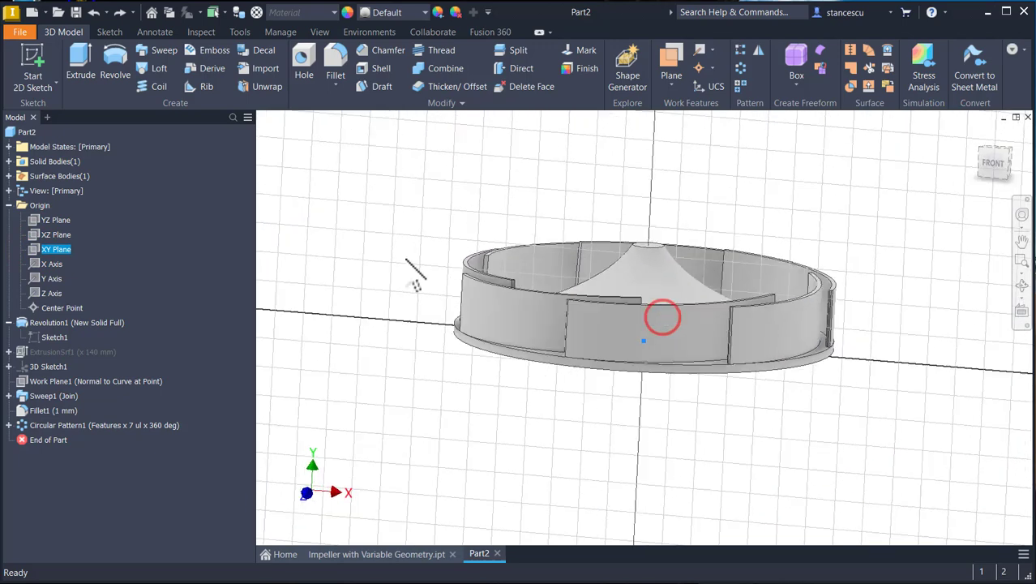
{"action": "key", "text": "F7"}
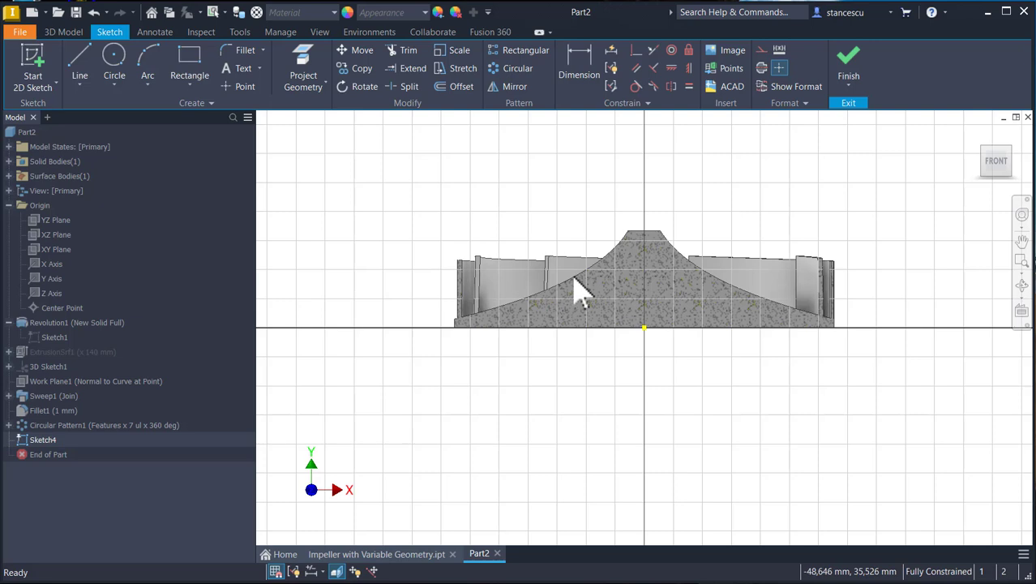
{"action": "left_click", "coordinate": [302, 75]}
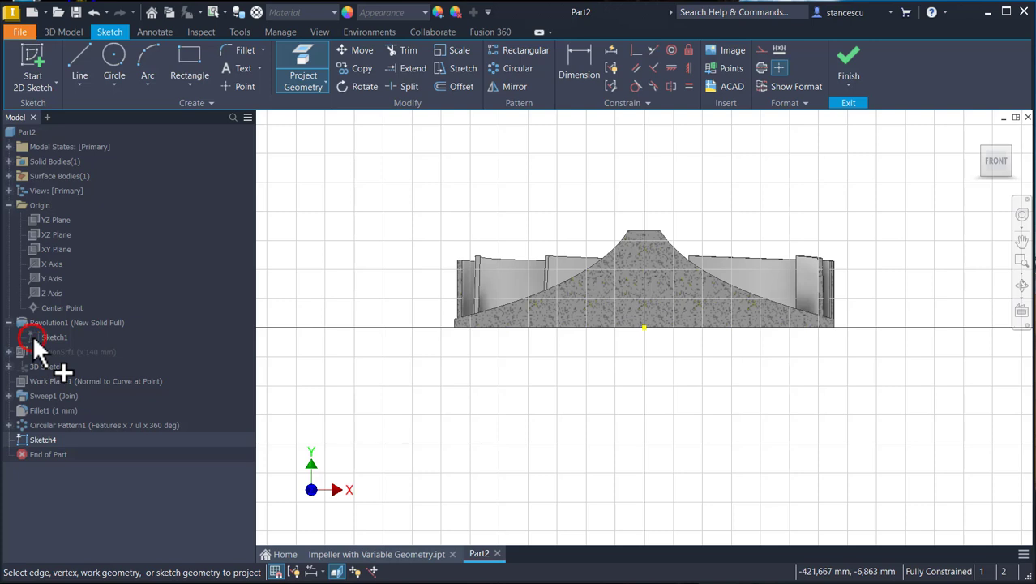
{"action": "key", "text": "Escape"}
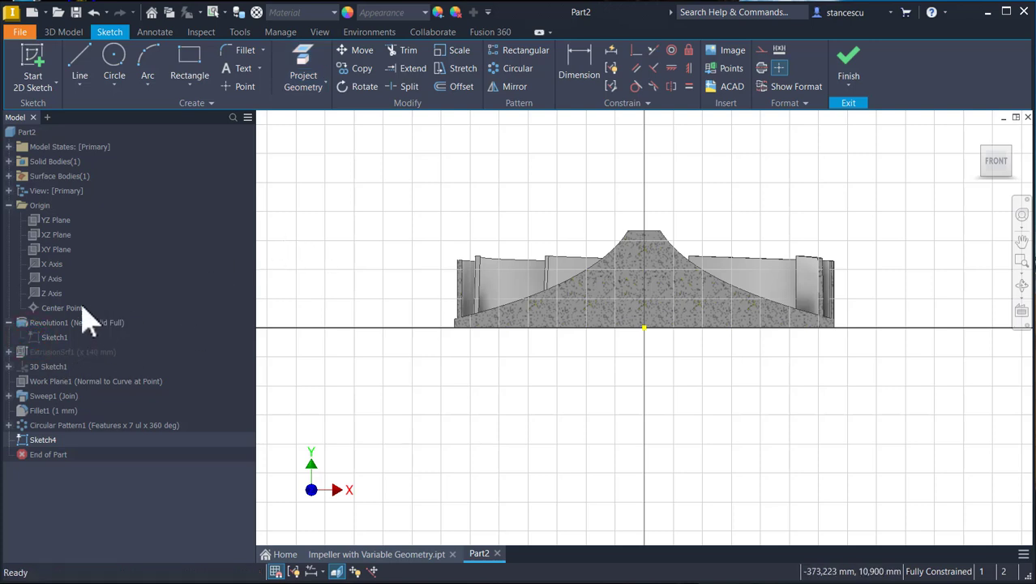
- Temporarily show Sketch1 to project the hub's curved profile, then hide Sketch1 again
{"action": "right_click", "coordinate": [37, 338]}
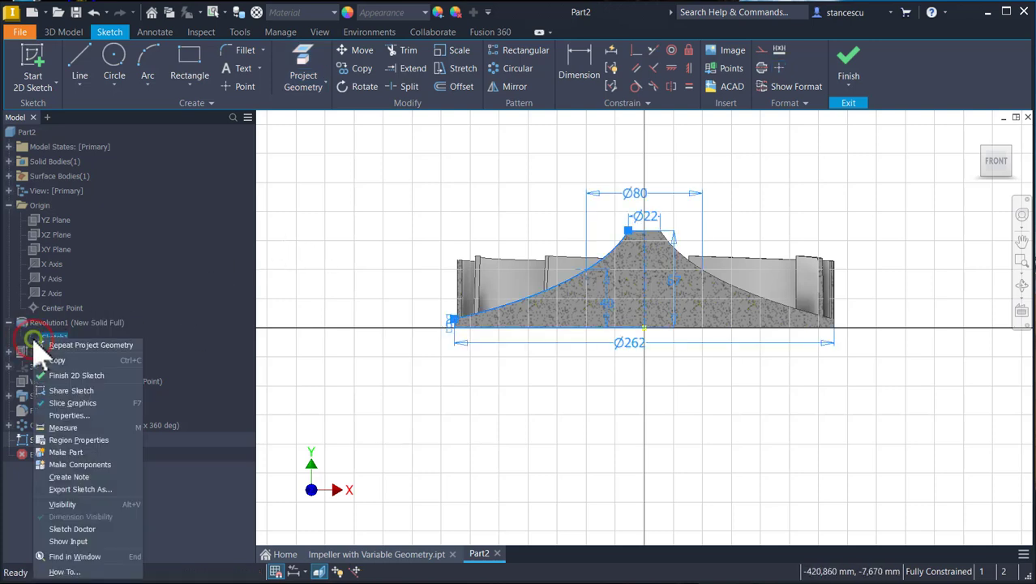
{"action": "left_click", "coordinate": [71, 501]}
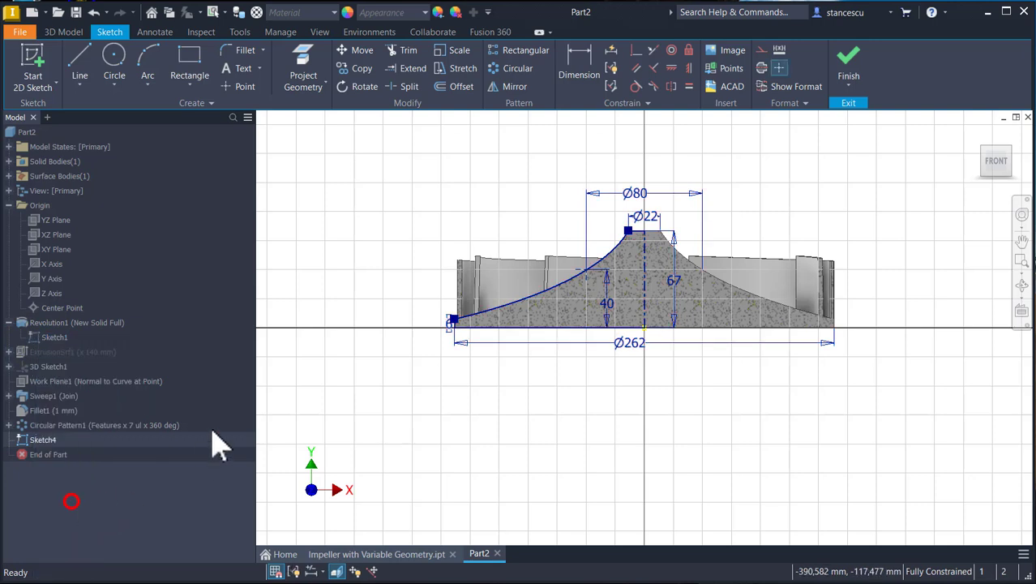
{"action": "left_click", "coordinate": [303, 63]}
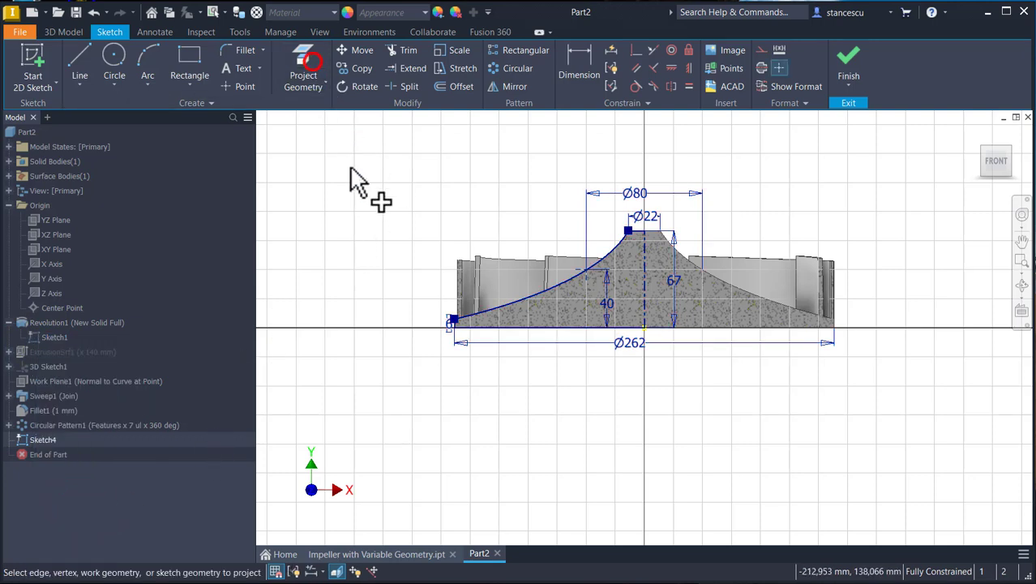
{"action": "left_click", "coordinate": [544, 289]}
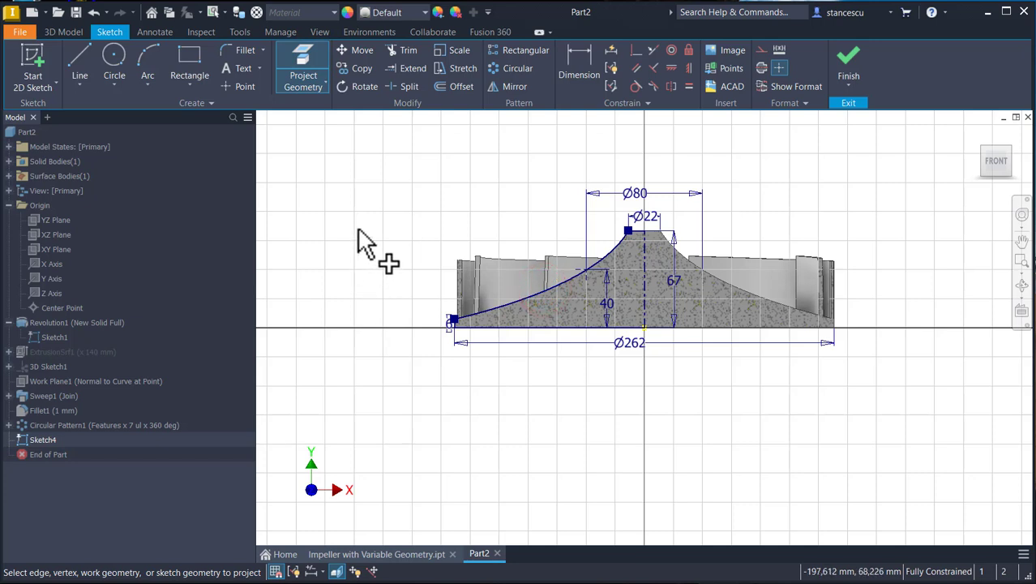
{"action": "key", "text": "Escape"}
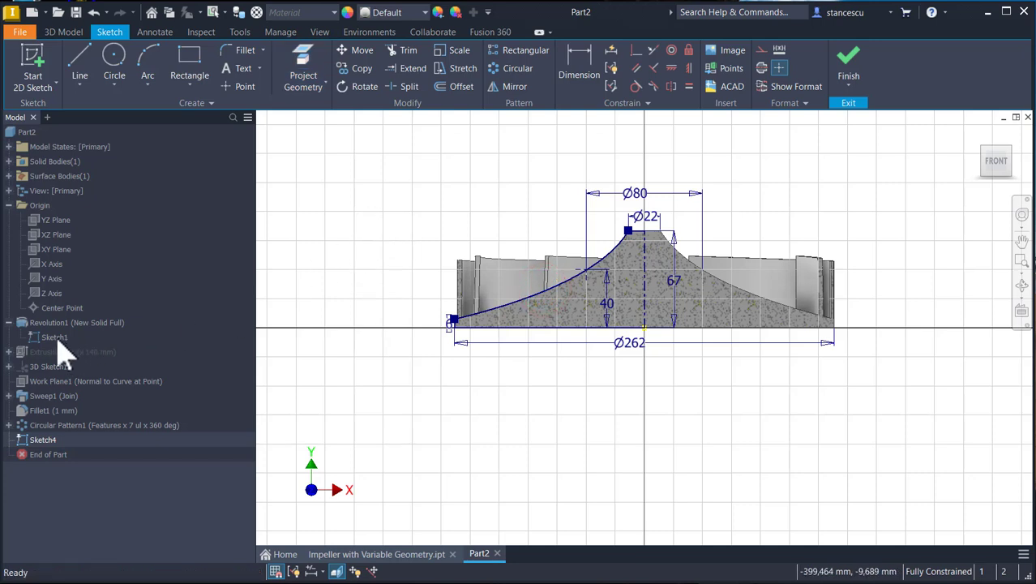
{"action": "right_click", "coordinate": [40, 338]}
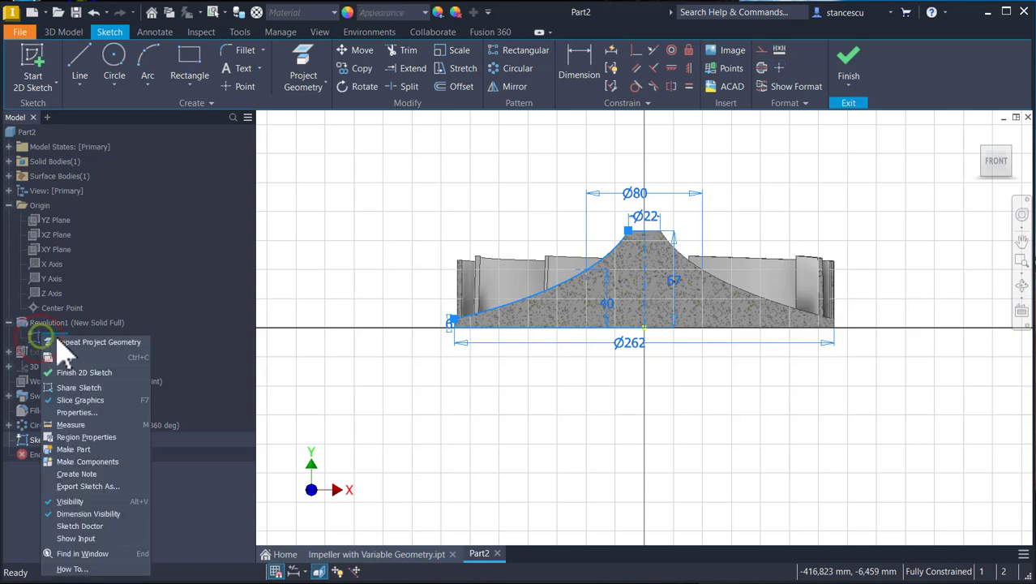
{"action": "left_click", "coordinate": [67, 502]}
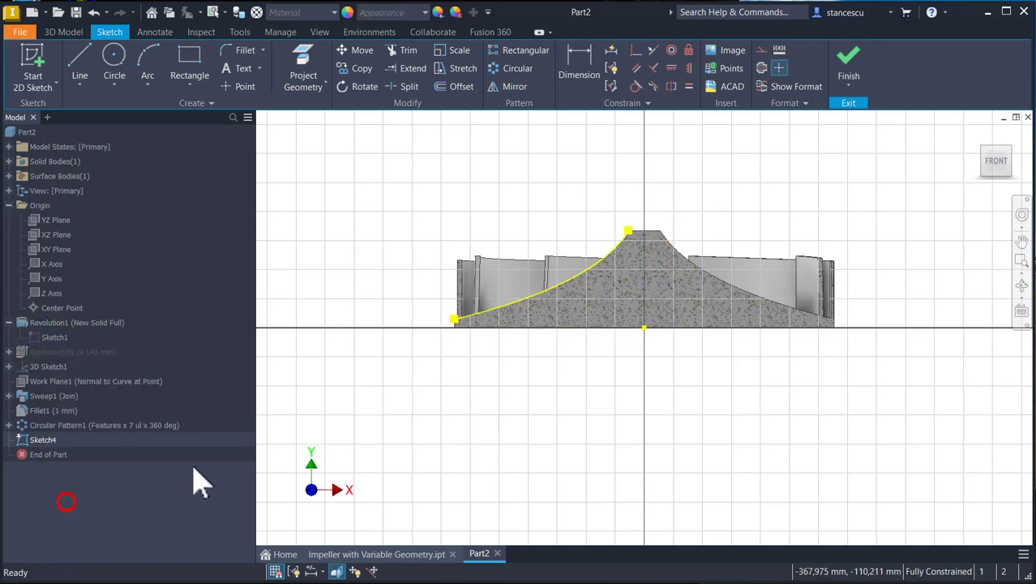
- Offset the projected hub spline 2 mm below the original curve
{"action": "scroll", "coordinate": [551, 243], "scroll_direction": "up", "scroll_amount": 3}
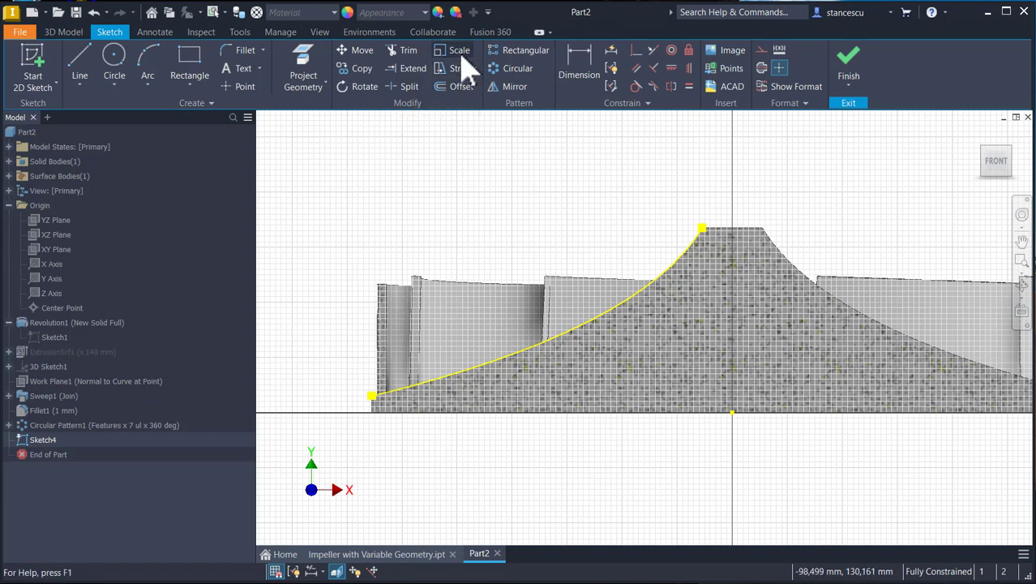
{"action": "left_click", "coordinate": [459, 86]}
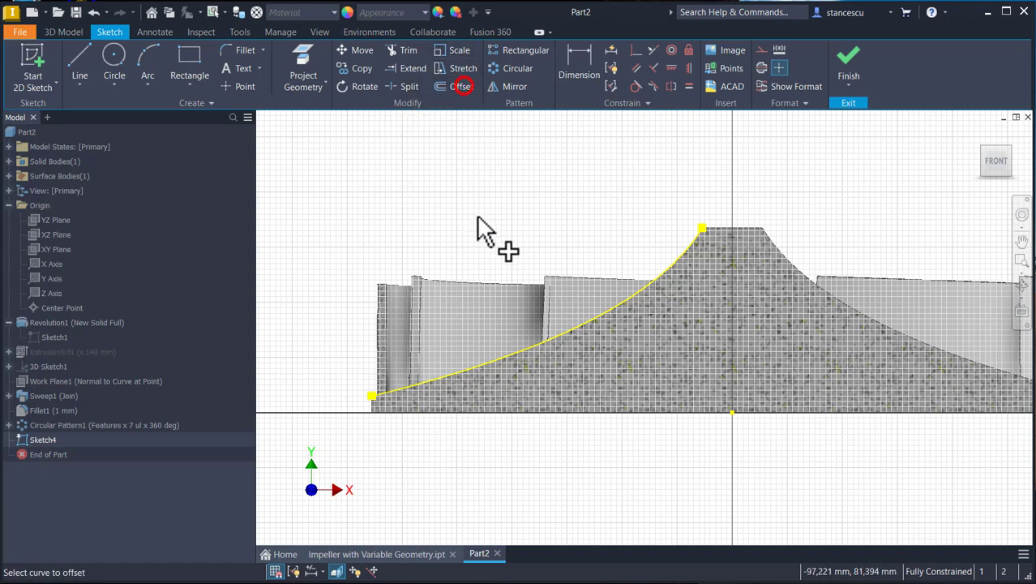
{"action": "left_click", "coordinate": [637, 288]}
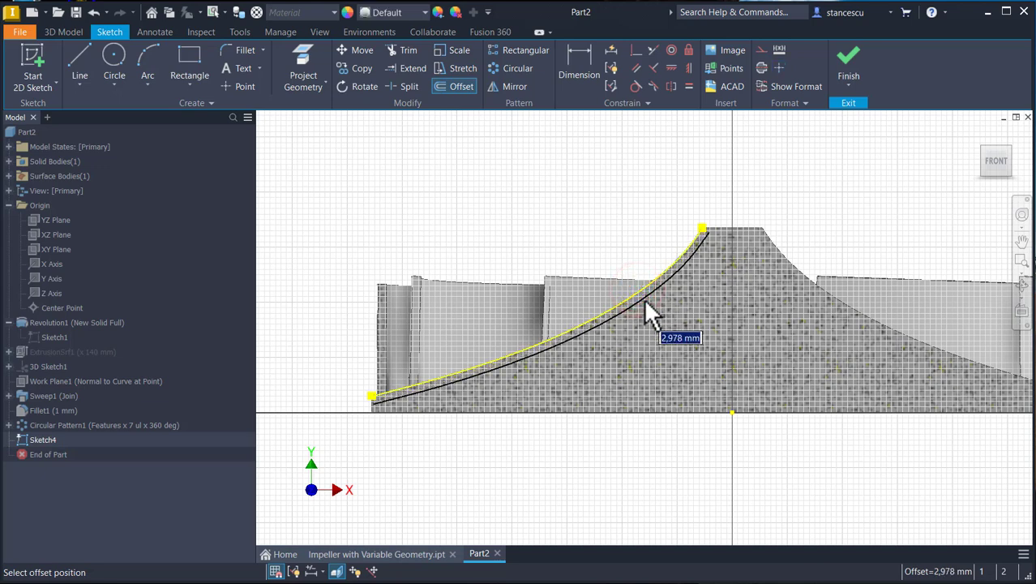
{"action": "left_click", "coordinate": [645, 301]}
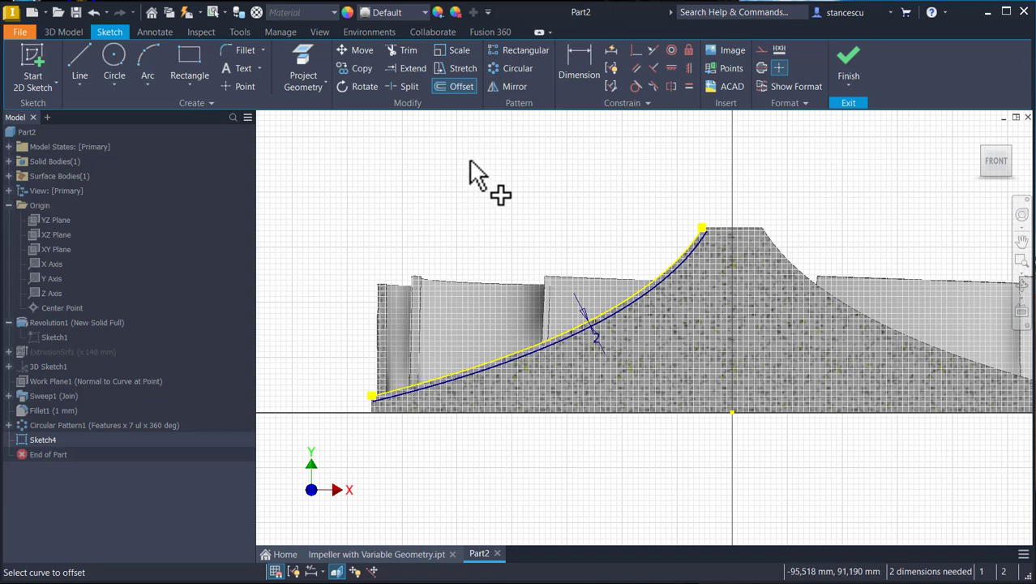
- Draw lines along the axis to the origin, a 129 mm base, and up to the offset curve
{"action": "left_click", "coordinate": [81, 69]}
{"action": "scroll", "coordinate": [700, 254], "scroll_direction": "up", "scroll_amount": 2}
{"action": "left_click", "coordinate": [703, 207]}
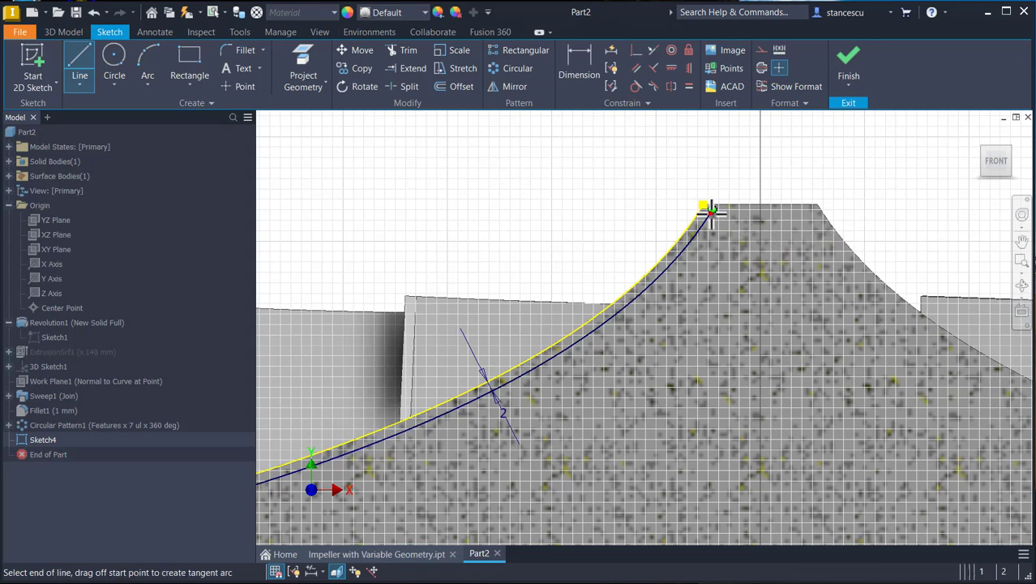
{"action": "left_click", "coordinate": [759, 211]}
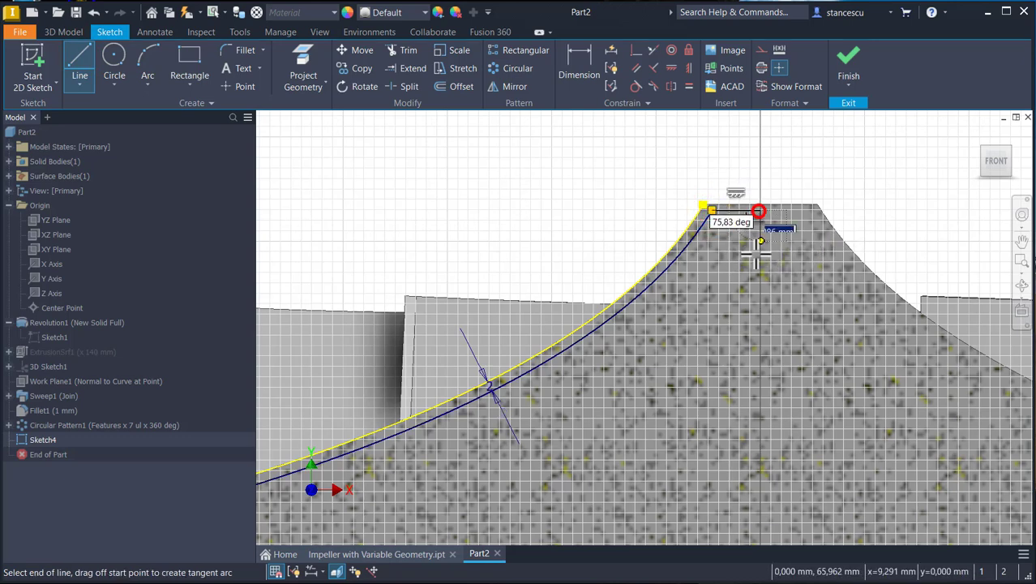
{"action": "middle_click_drag", "start_coordinate": [750, 361], "coordinate": [762, 229]}
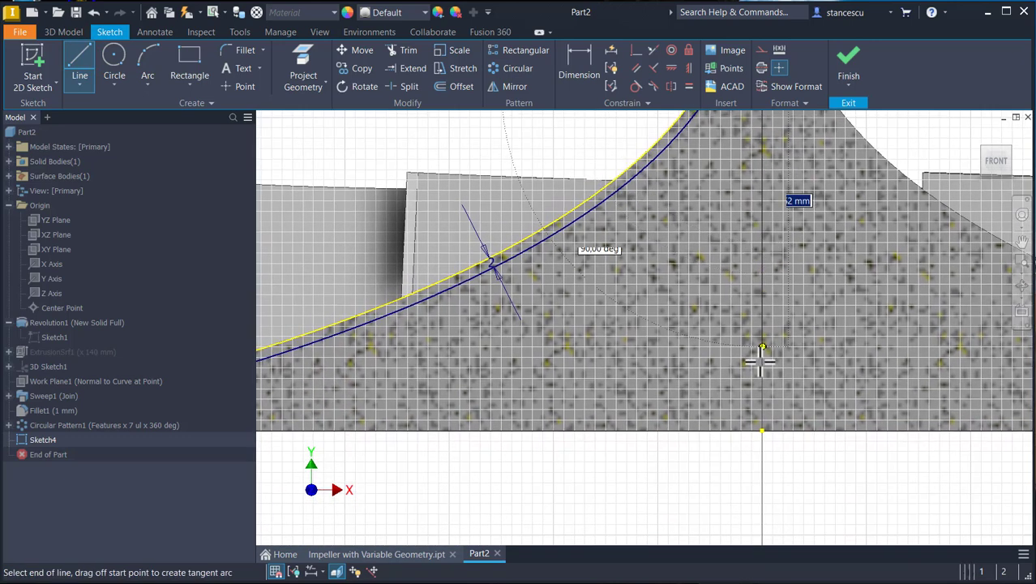
{"action": "left_click", "coordinate": [762, 432]}
{"action": "middle_click_drag", "start_coordinate": [643, 461], "coordinate": [902, 444]}
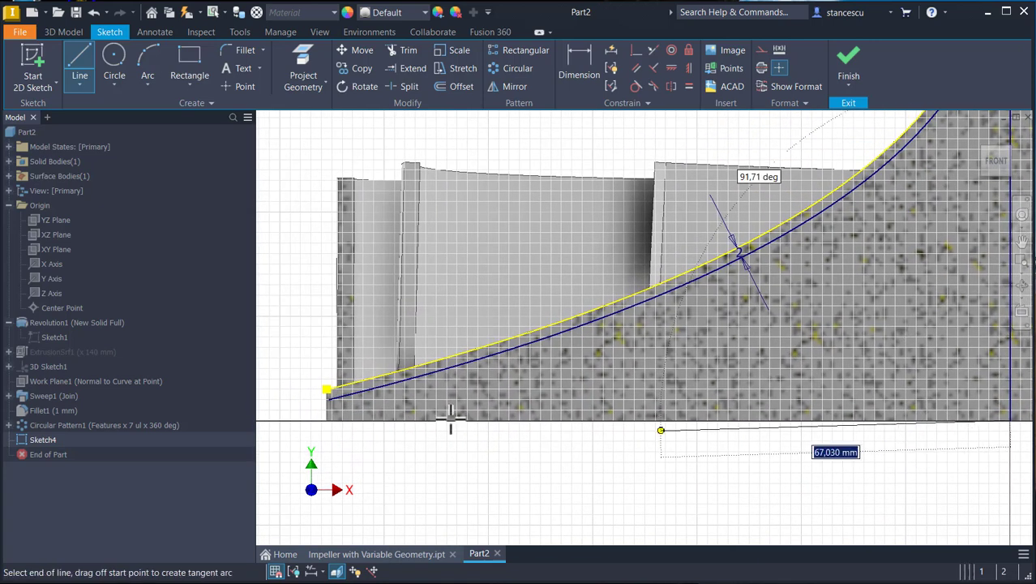
{"action": "scroll", "coordinate": [336, 419], "scroll_direction": "down", "scroll_amount": 2}
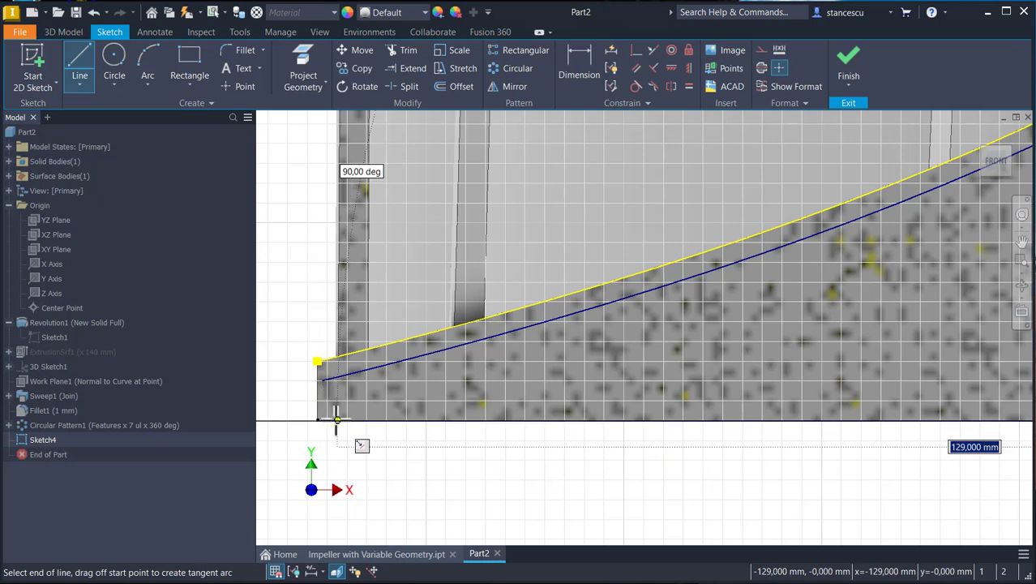
{"action": "left_click", "coordinate": [336, 419]}
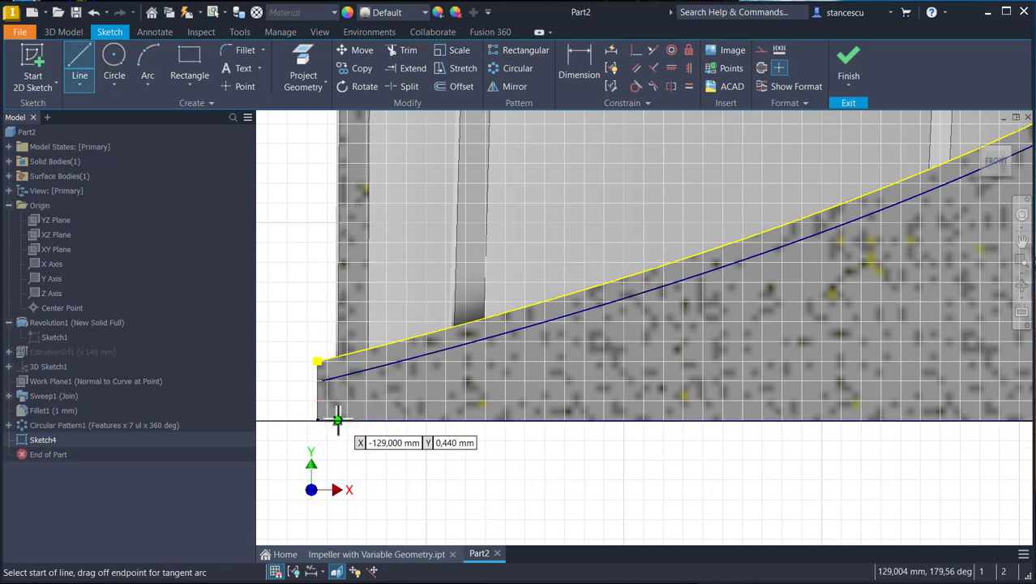
{"action": "left_click", "coordinate": [337, 420]}
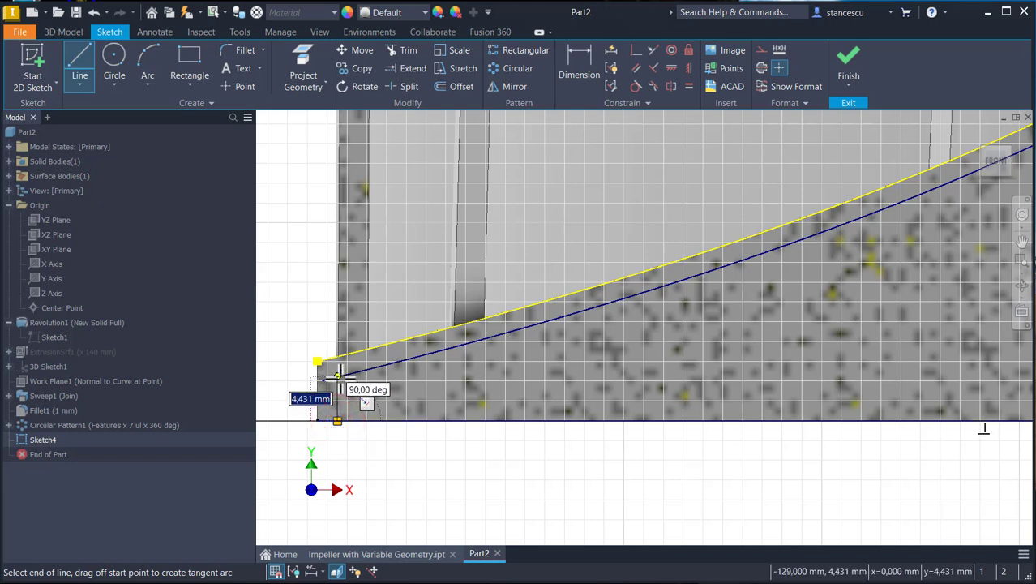
{"action": "left_click", "coordinate": [337, 374]}
{"action": "key", "text": "Escape"}
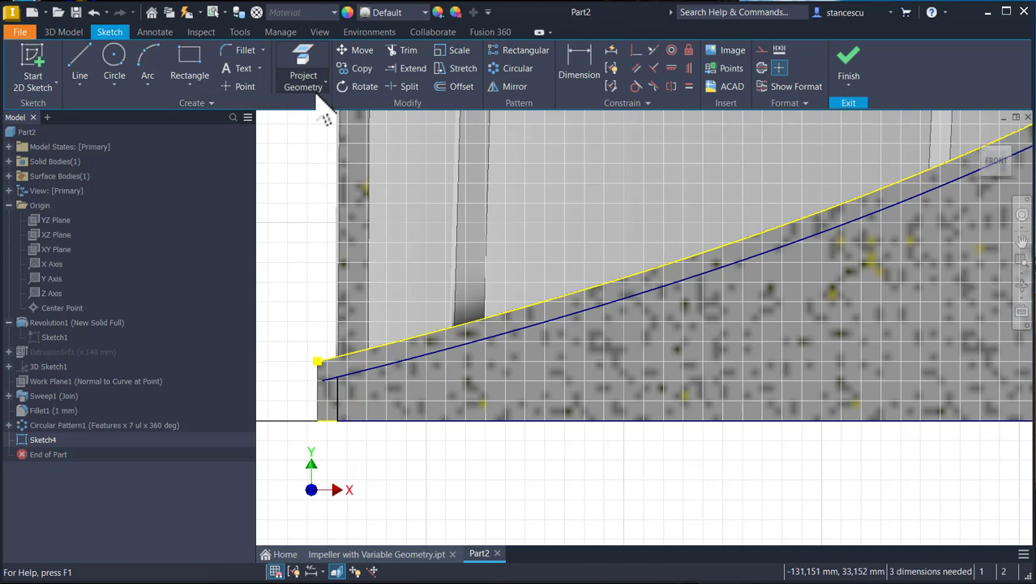
- Trim the offset curve's stub and dimension the short outer line with a 2 mm offset
{"action": "left_click", "coordinate": [409, 50]}
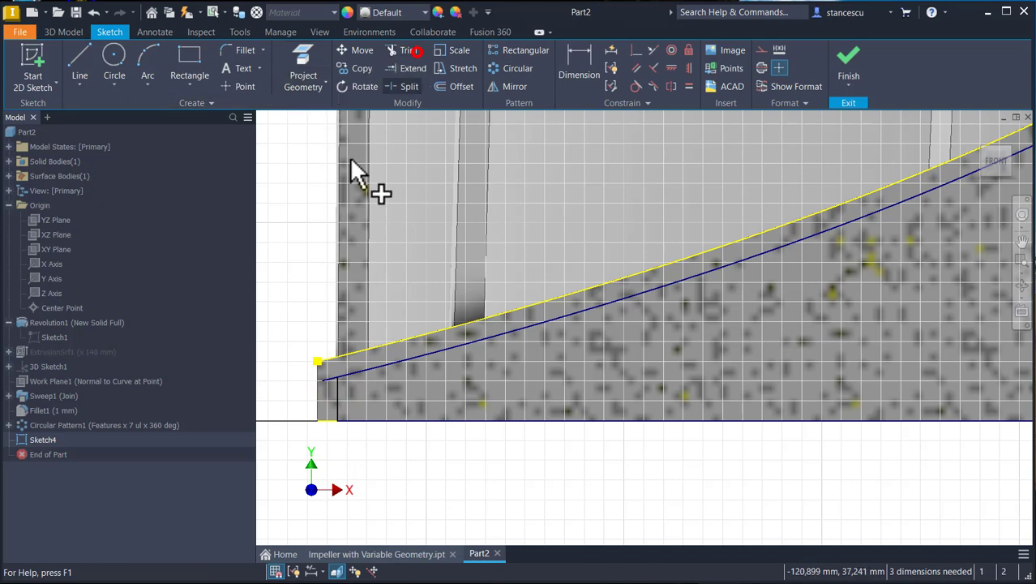
{"action": "left_click", "coordinate": [326, 376]}
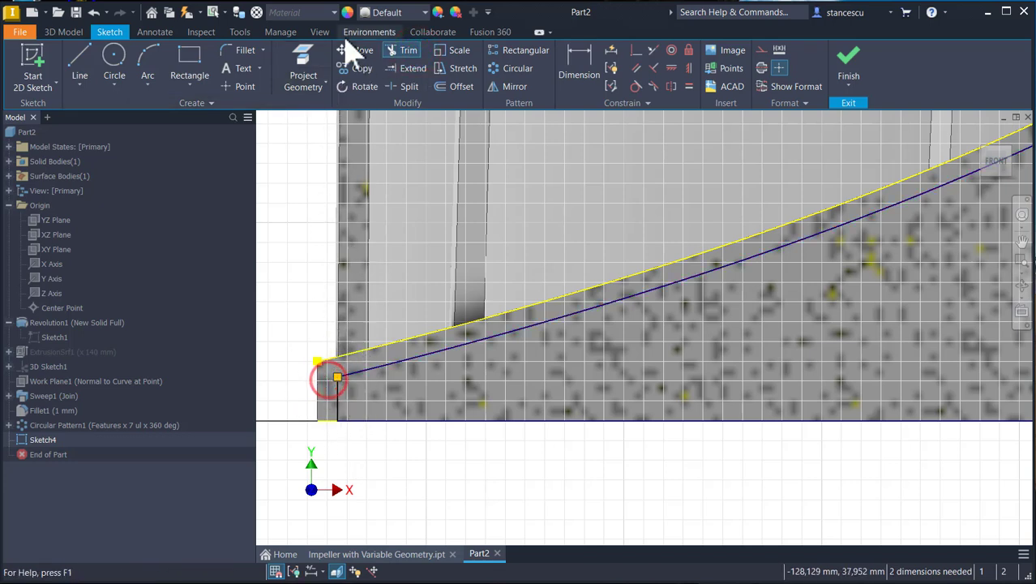
{"action": "left_click", "coordinate": [300, 64]}
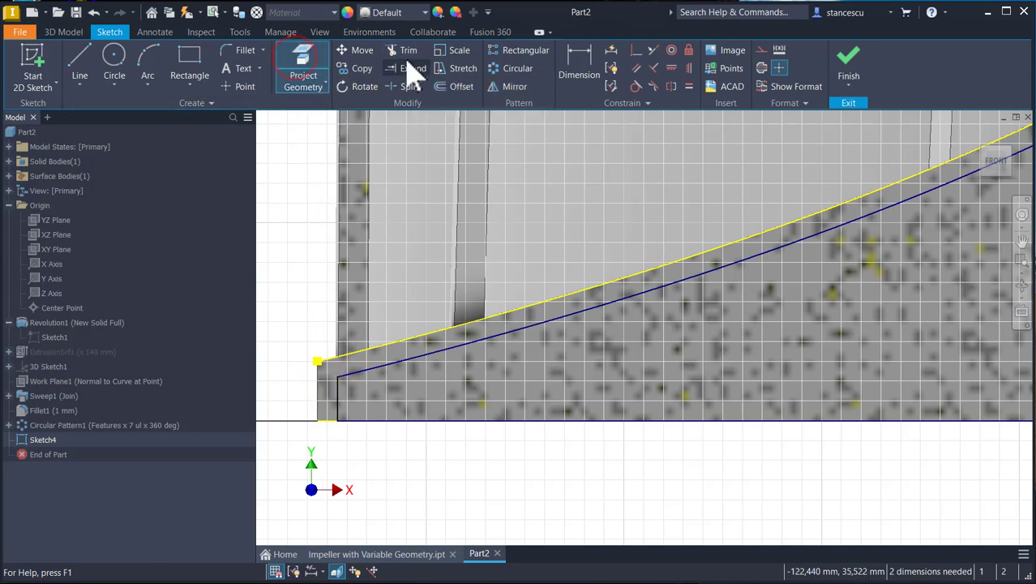
{"action": "left_click", "coordinate": [579, 62]}
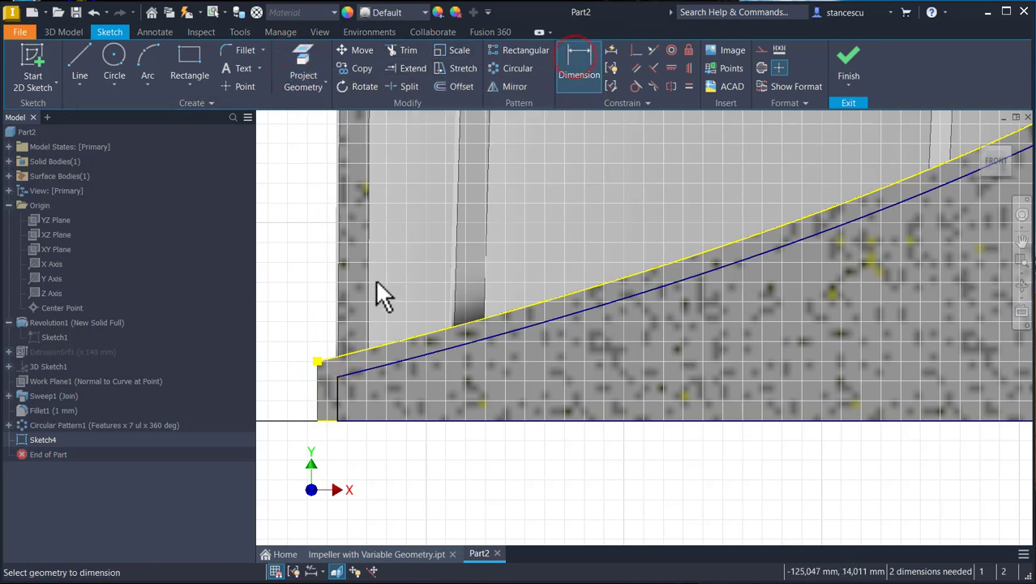
{"action": "left_click", "coordinate": [337, 396]}
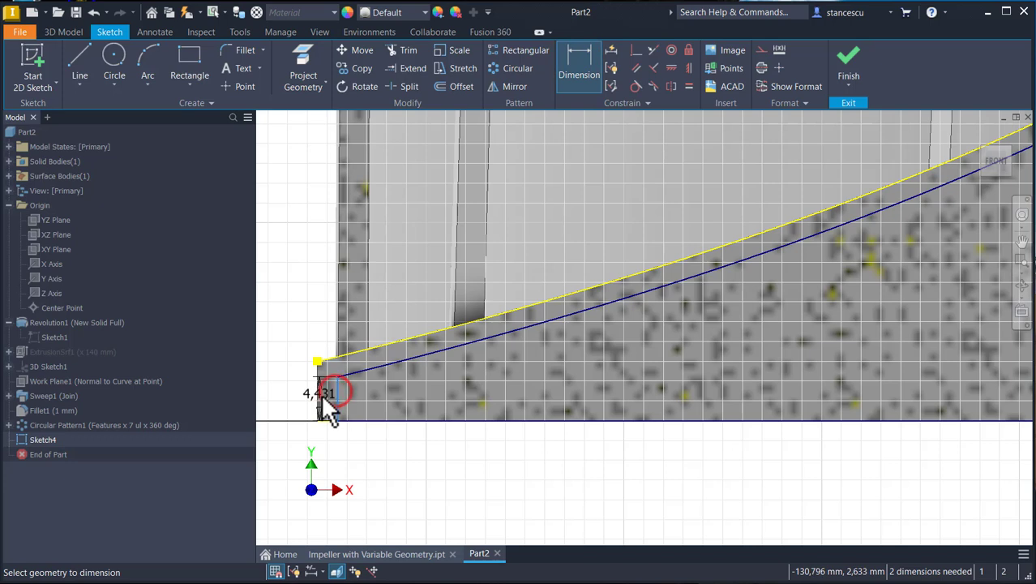
{"action": "left_click", "coordinate": [317, 362]}
{"action": "left_click", "coordinate": [317, 360]}
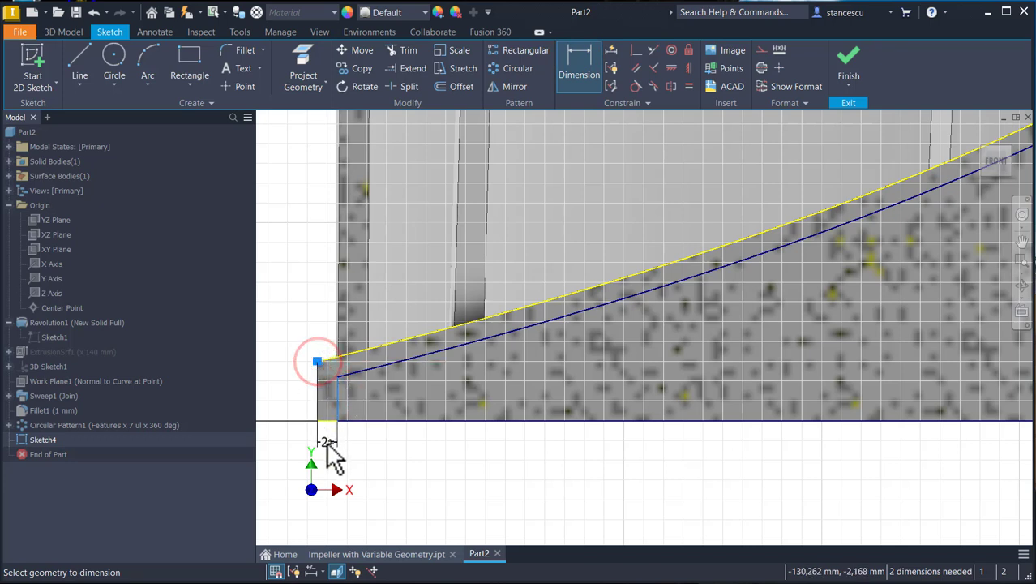
{"action": "left_click", "coordinate": [324, 442]}
{"action": "left_click", "coordinate": [376, 496]}
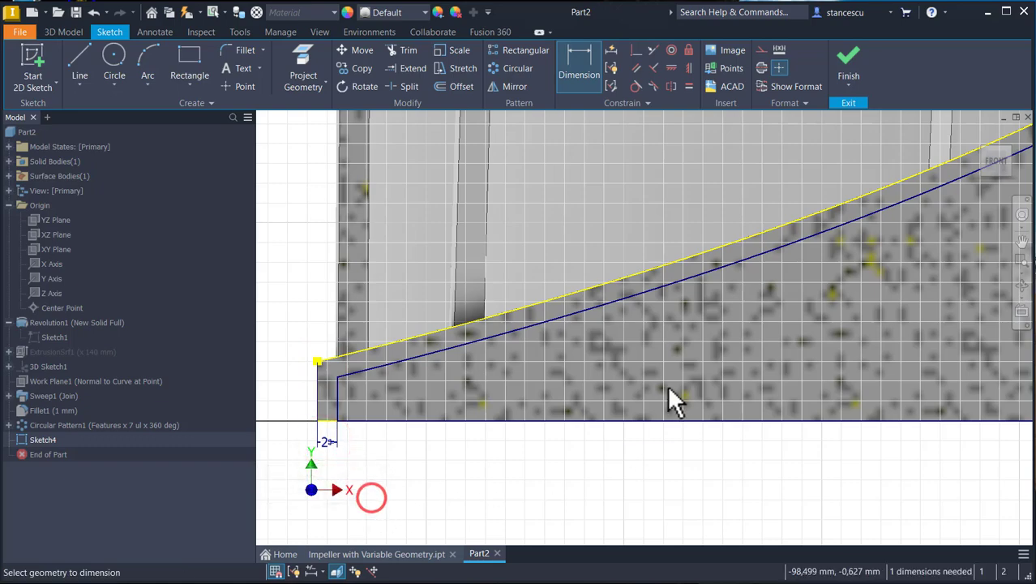
- Dimension a 2 mm vertical offset between the profile's top line and the curve
{"action": "scroll", "coordinate": [669, 395], "scroll_direction": "down", "scroll_amount": 2}
{"action": "mouse_move", "coordinate": [764, 355]}
{"action": "middle_mouse_down"}
{"action": "mouse_move", "coordinate": [624, 363]}
{"action": "mouse_move", "coordinate": [393, 422]}
{"action": "middle_mouse_up"}
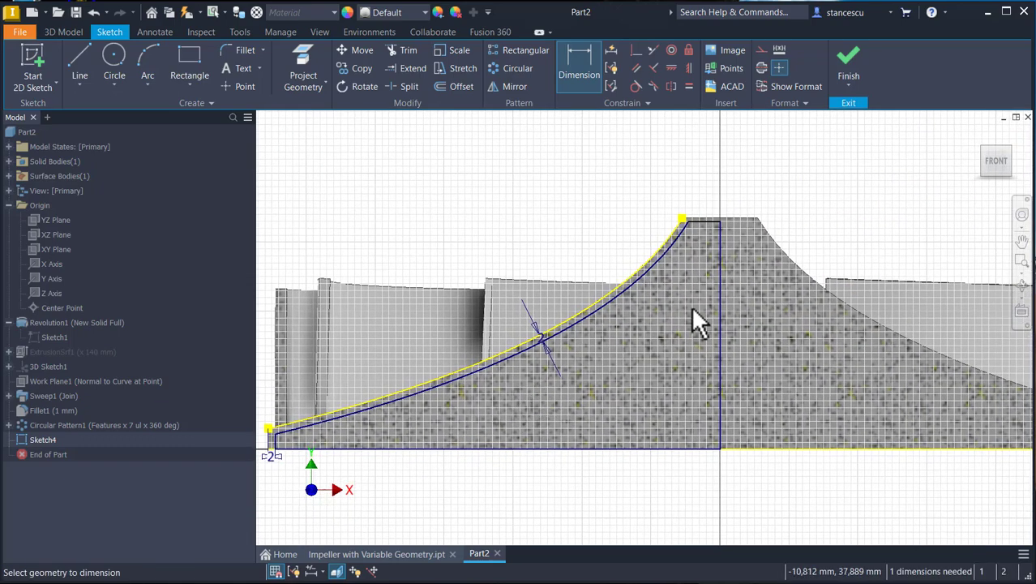
{"action": "scroll", "coordinate": [705, 283], "scroll_direction": "up", "scroll_amount": 3}
{"action": "middle_click_drag", "start_coordinate": [708, 277], "coordinate": [685, 378]}
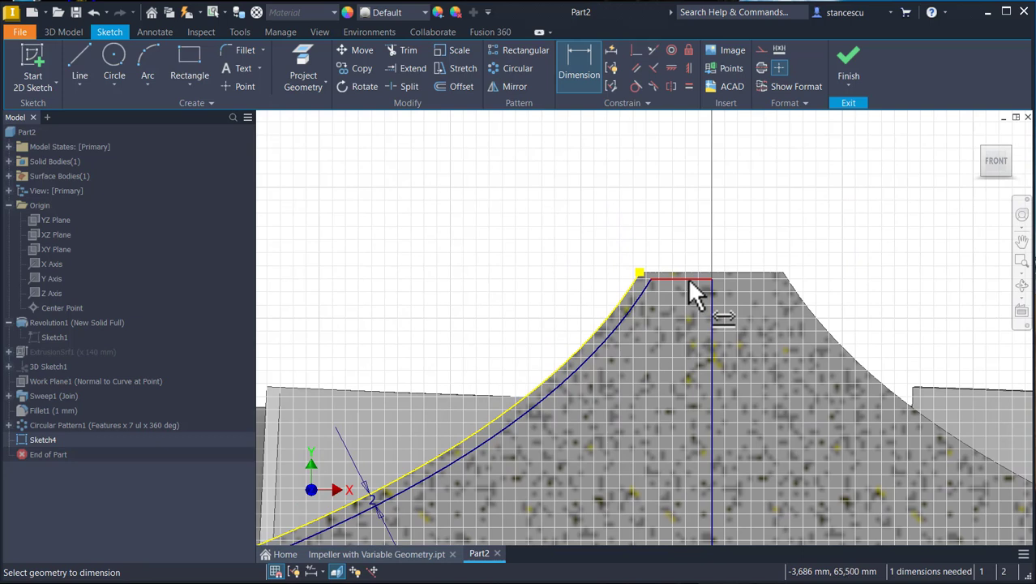
{"action": "left_click", "coordinate": [687, 280]}
{"action": "left_click", "coordinate": [640, 273]}
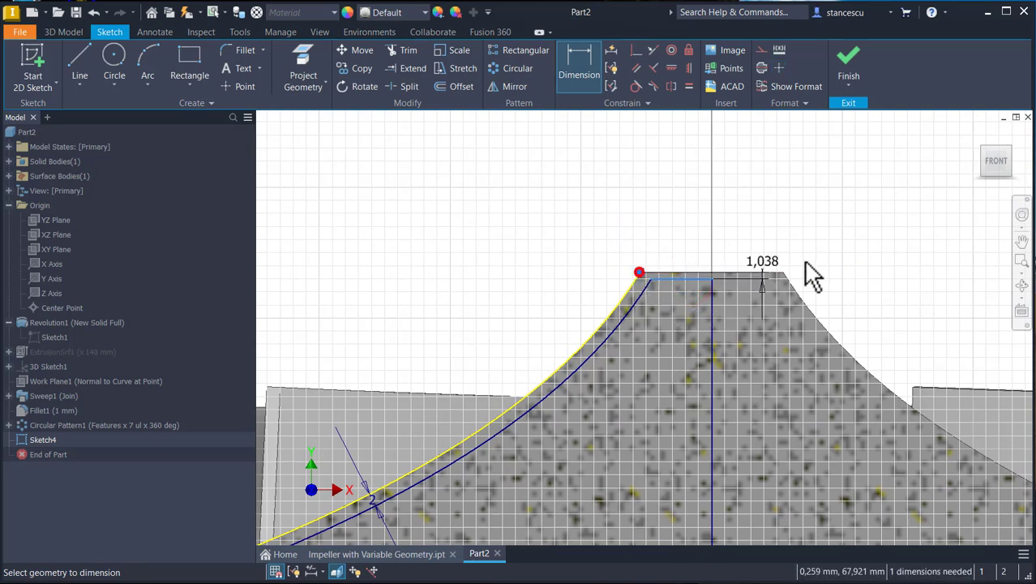
{"action": "left_click", "coordinate": [835, 266]}
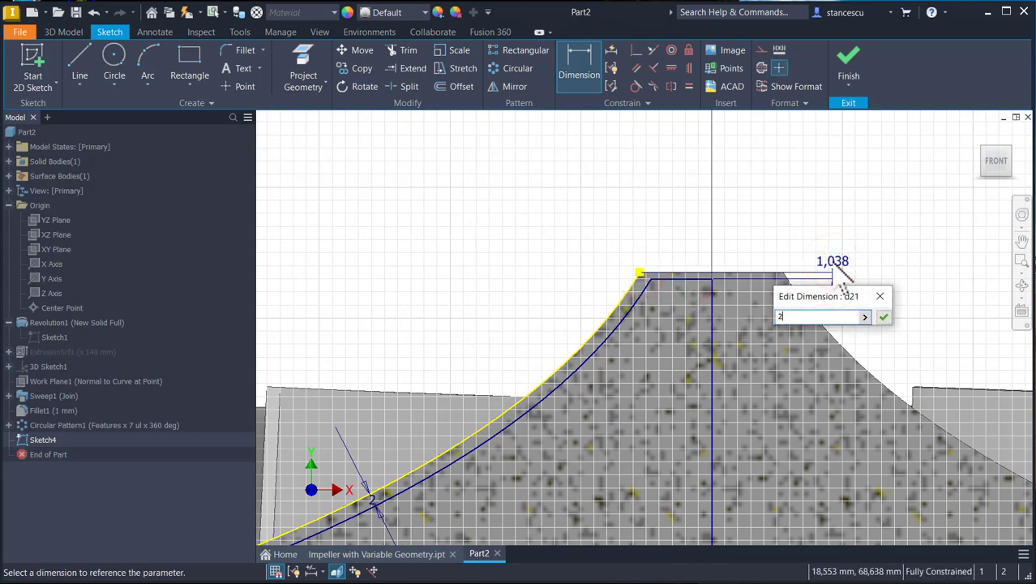
{"action": "key", "text": "Return"}
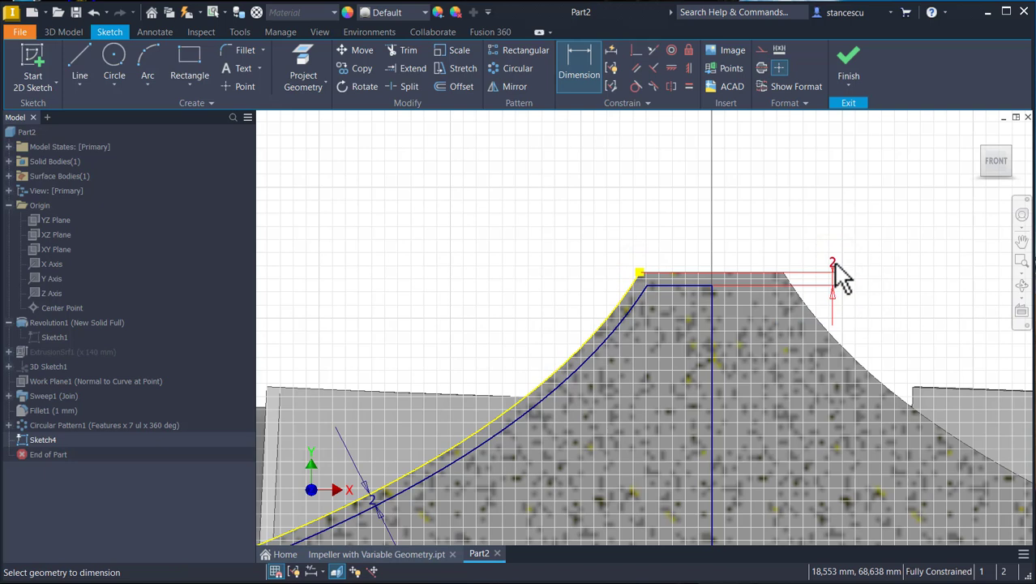
- Convert the profile's vertical line to a centerline
{"action": "key", "text": "Escape"}
{"action": "left_click", "coordinate": [711, 359]}
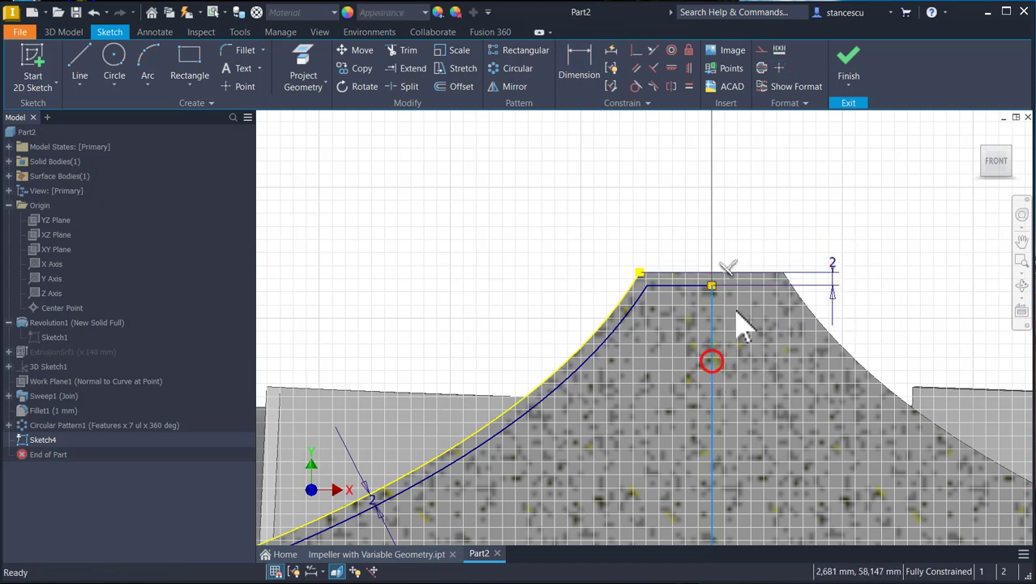
{"action": "left_click", "coordinate": [762, 68]}
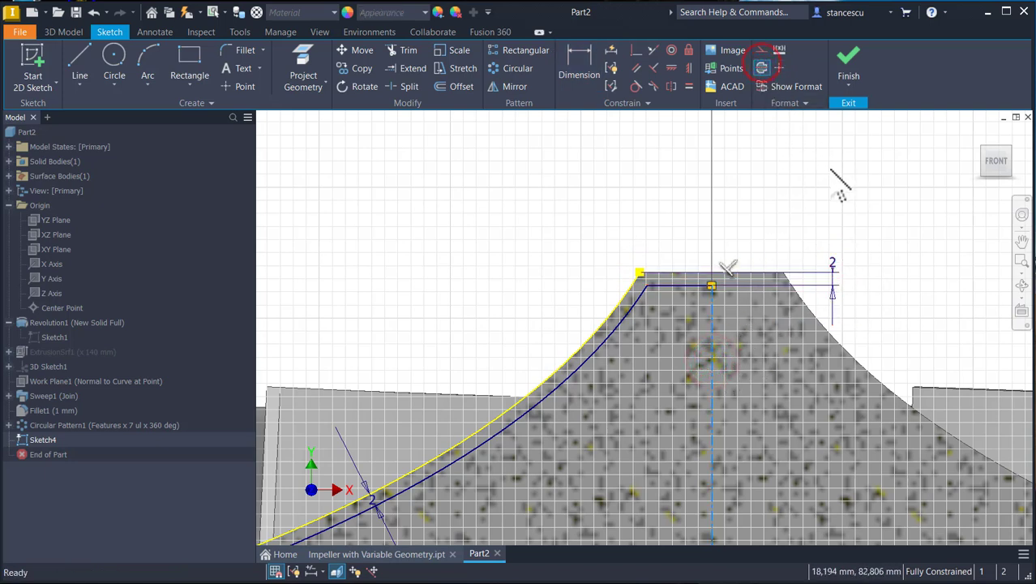
{"action": "scroll", "coordinate": [840, 186], "scroll_direction": "down", "scroll_amount": 3}
- Revolve Sketch4's profile as a full 360° cut to hollow the hub, then return to the home view
{"action": "left_click", "coordinate": [848, 59]}
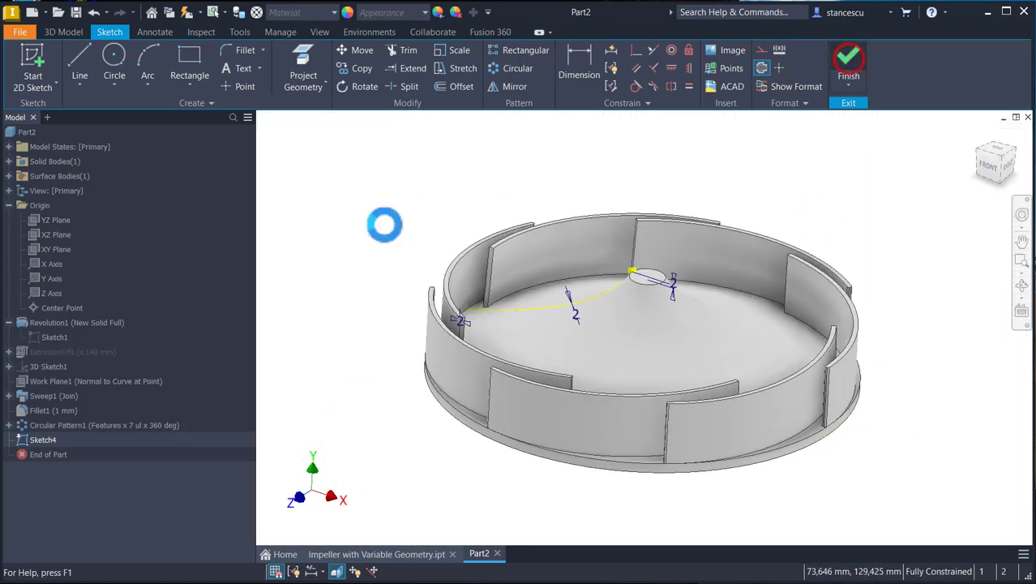
{"action": "left_click", "coordinate": [114, 63]}
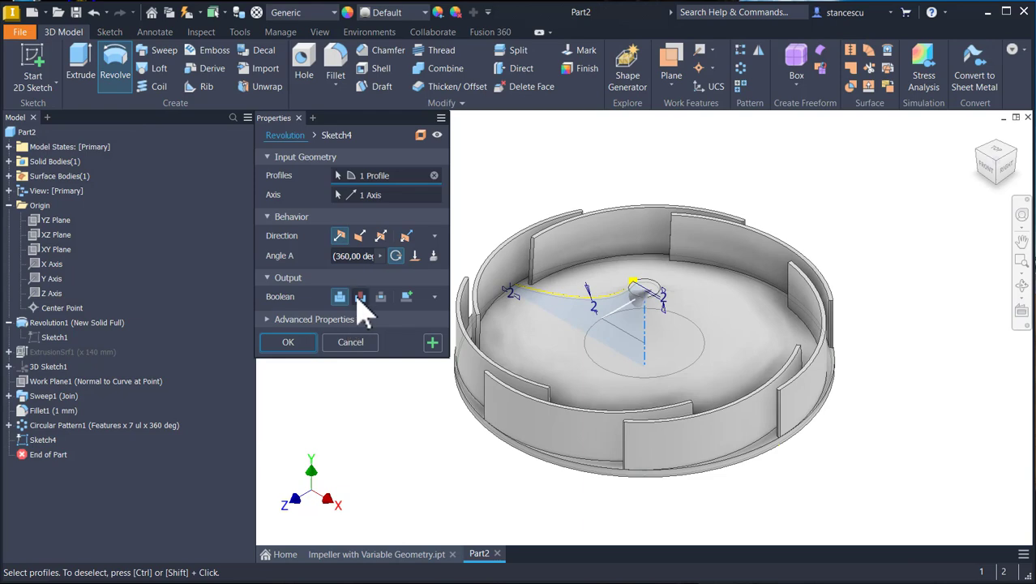
{"action": "left_click", "coordinate": [359, 297]}
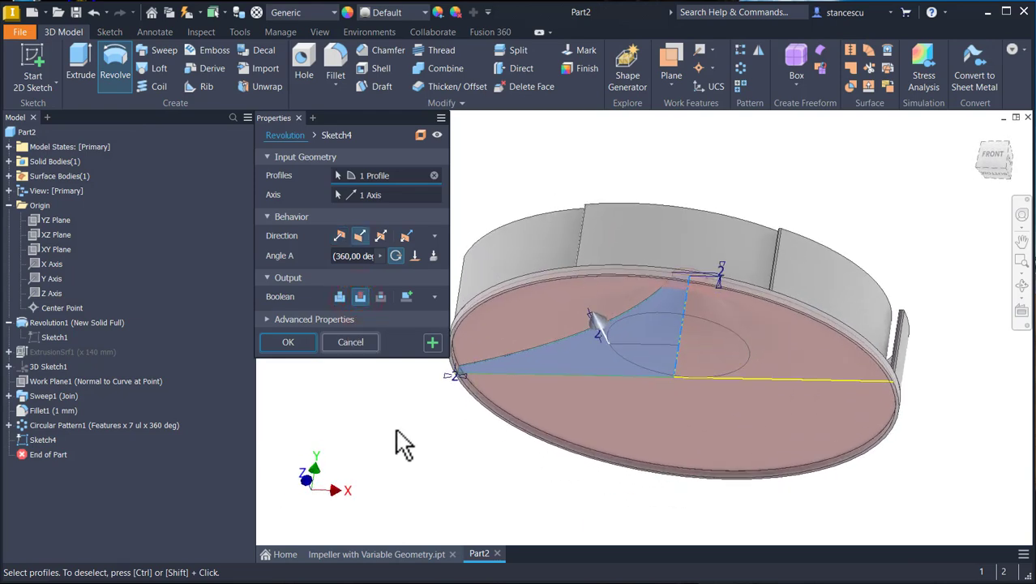
{"action": "left_click", "coordinate": [289, 341]}
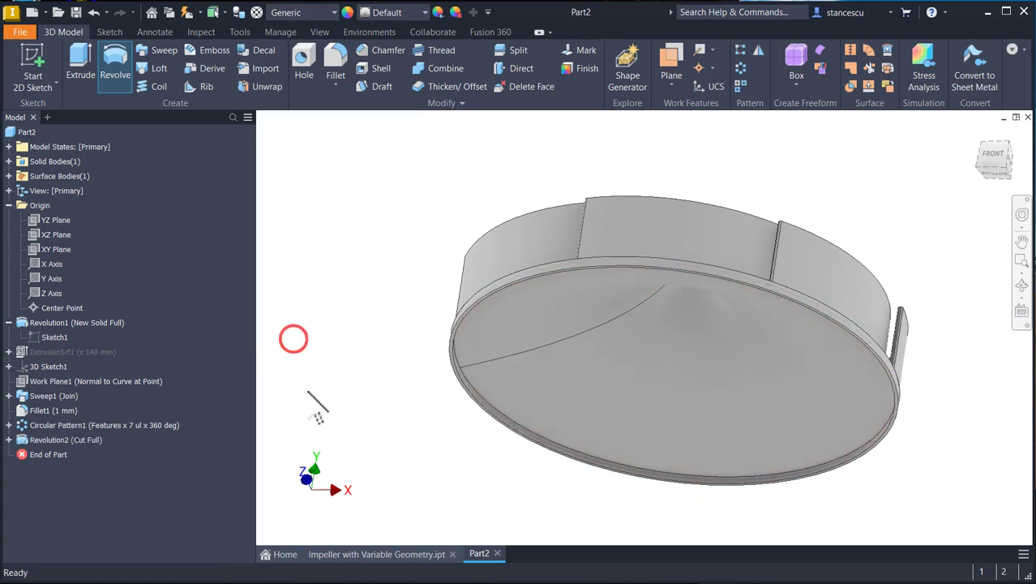
{"action": "key", "text": "F6"}
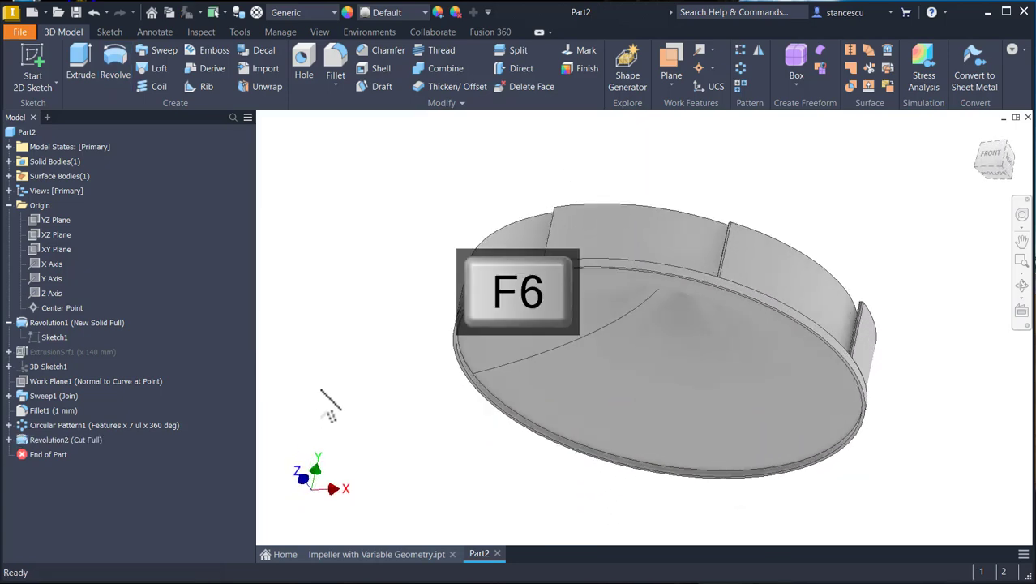
- Start a sliced sketch on the XY plane and draw a rectangle down from the hub top
{"action": "left_click", "coordinate": [51, 250]}
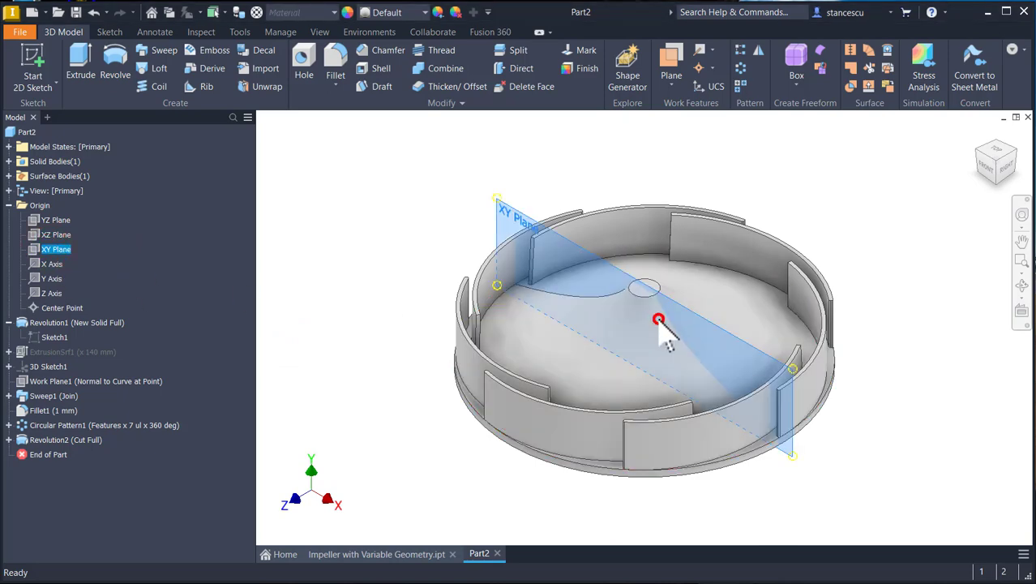
{"action": "left_click", "coordinate": [658, 319]}
{"action": "key", "text": "F7"}
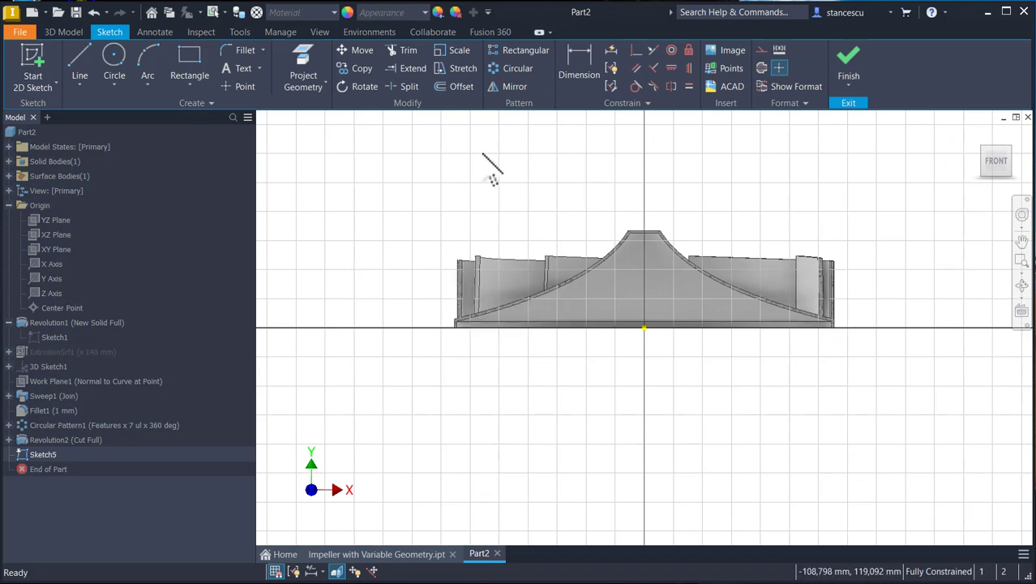
{"action": "left_click", "coordinate": [193, 66]}
{"action": "scroll", "coordinate": [593, 242], "scroll_direction": "up", "scroll_amount": 2}
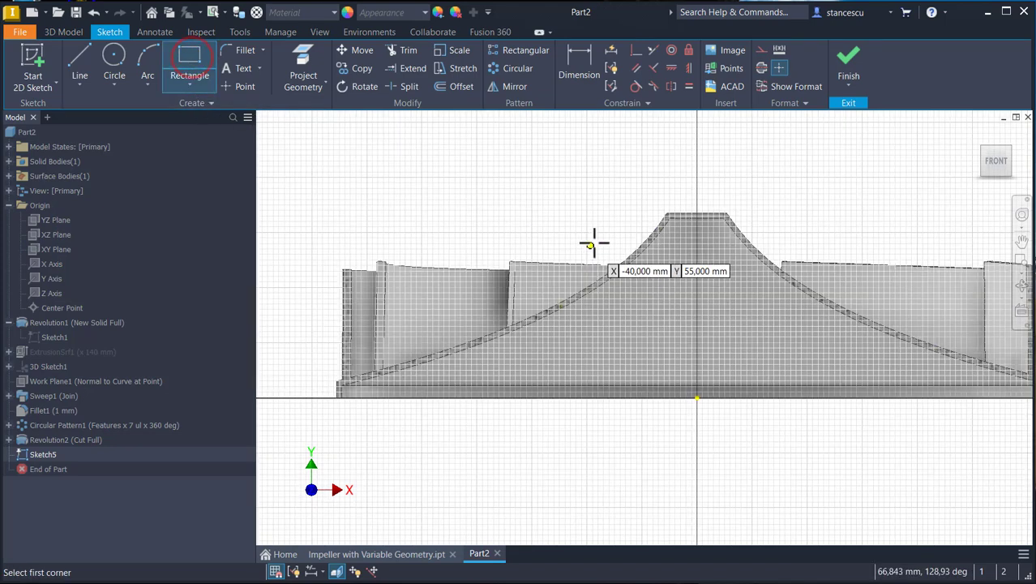
{"action": "scroll", "coordinate": [625, 235], "scroll_direction": "up", "scroll_amount": 2}
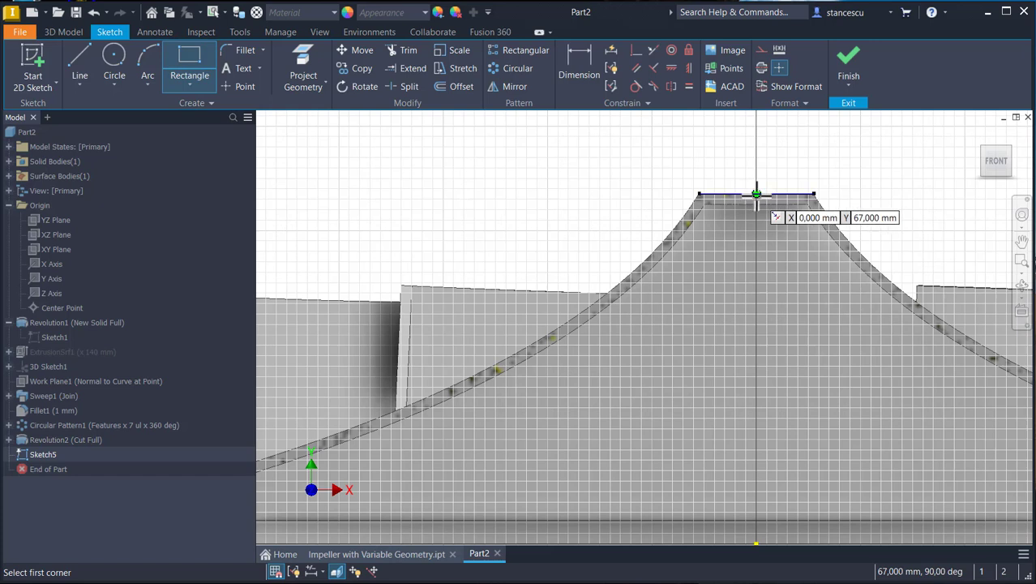
{"action": "left_click", "coordinate": [756, 195]}
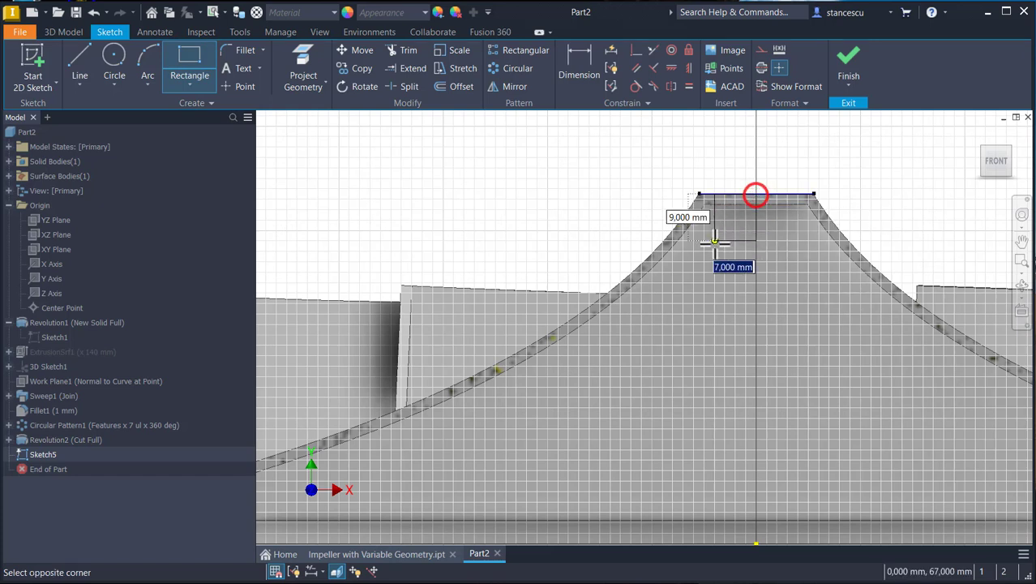
{"action": "left_click", "coordinate": [704, 292]}
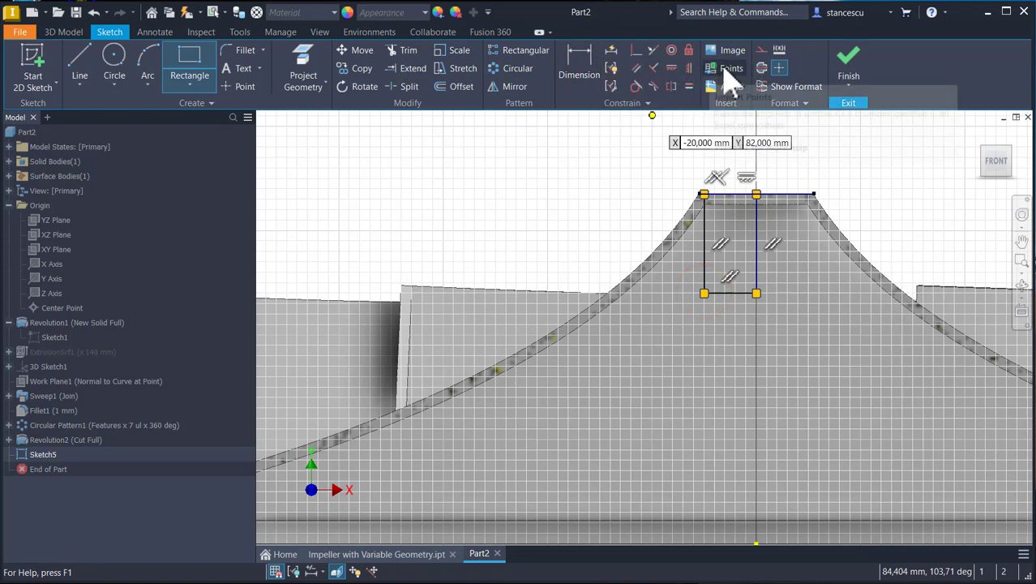
- Cancel the extra rectangle and make the rectangle's right edge on the axis a centerline
{"action": "left_click", "coordinate": [659, 171]}
{"action": "key", "text": "Escape"}
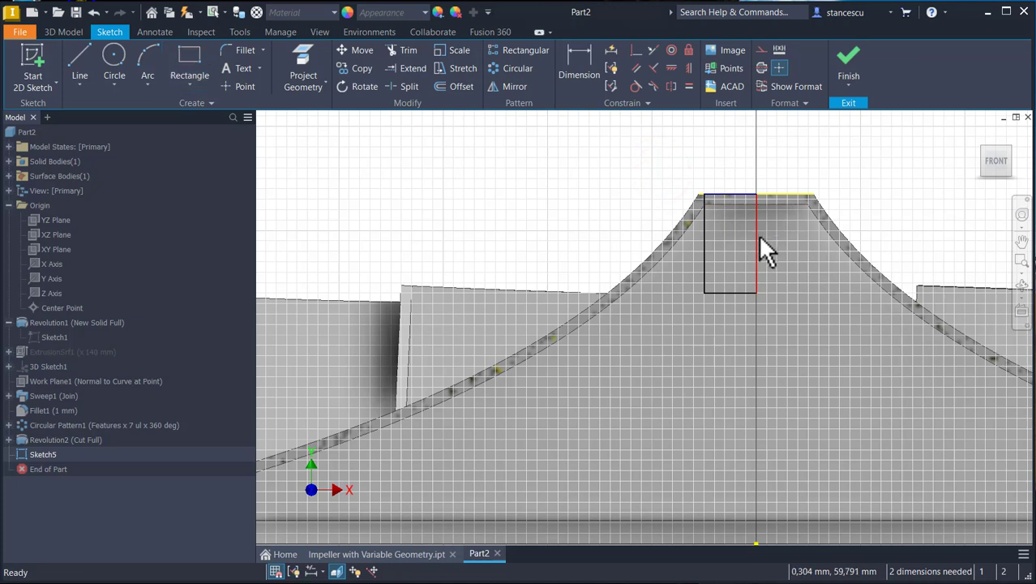
{"action": "left_click", "coordinate": [758, 234]}
{"action": "left_click", "coordinate": [777, 69]}
{"action": "left_click", "coordinate": [810, 145]}
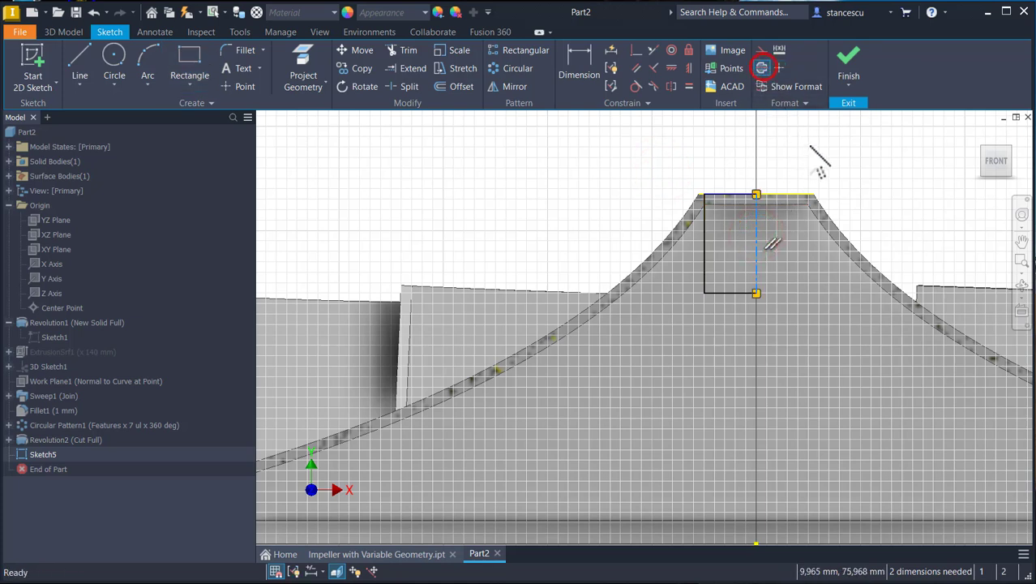
- Dimension the rectangle as Ø20 around the centerline and 15 mm tall
{"action": "left_click", "coordinate": [579, 61]}
{"action": "left_click", "coordinate": [702, 225]}
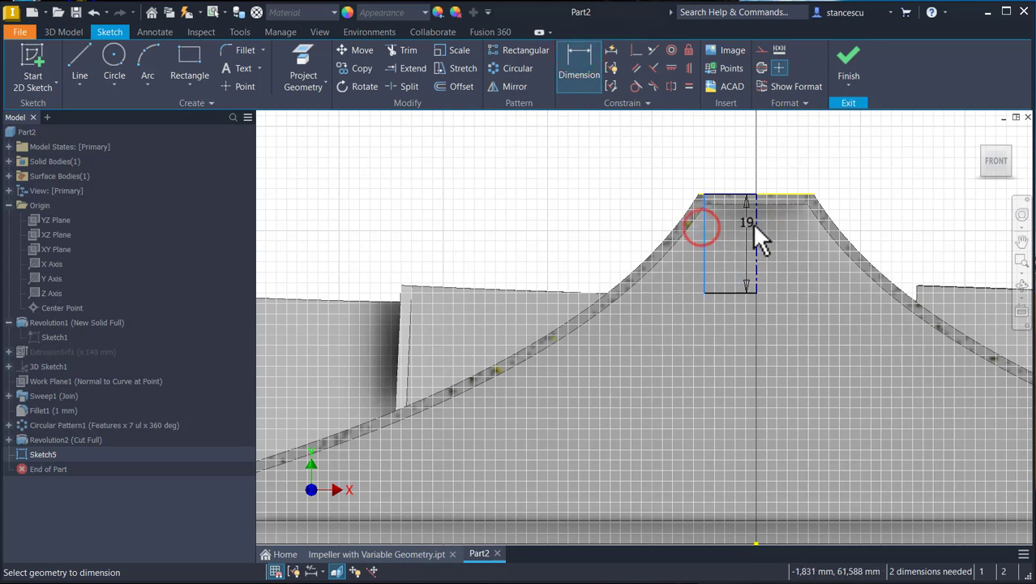
{"action": "left_click", "coordinate": [754, 223]}
{"action": "left_click", "coordinate": [728, 162]}
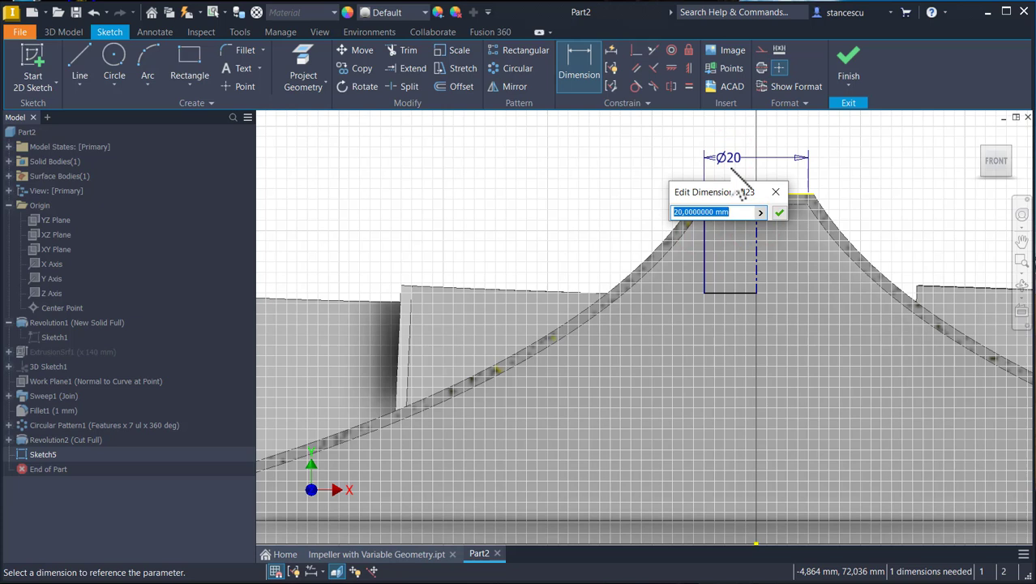
{"action": "key", "text": "Return"}
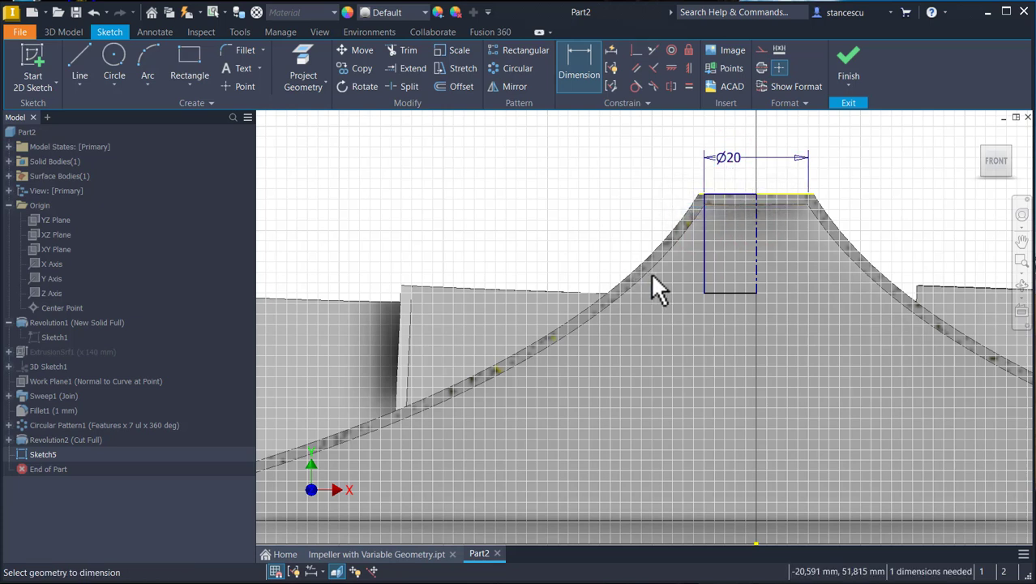
{"action": "left_click", "coordinate": [702, 235]}
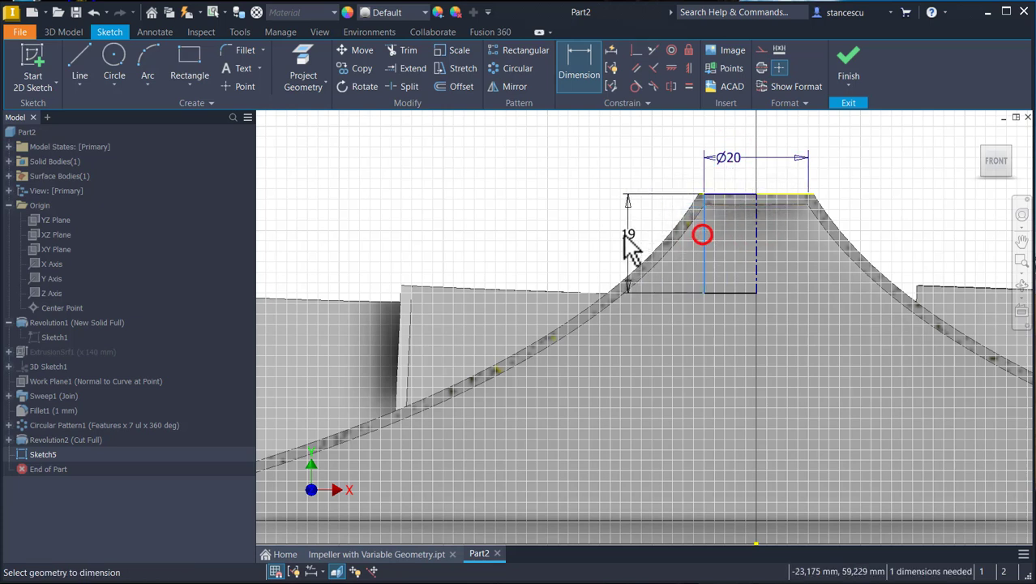
{"action": "left_click", "coordinate": [590, 233]}
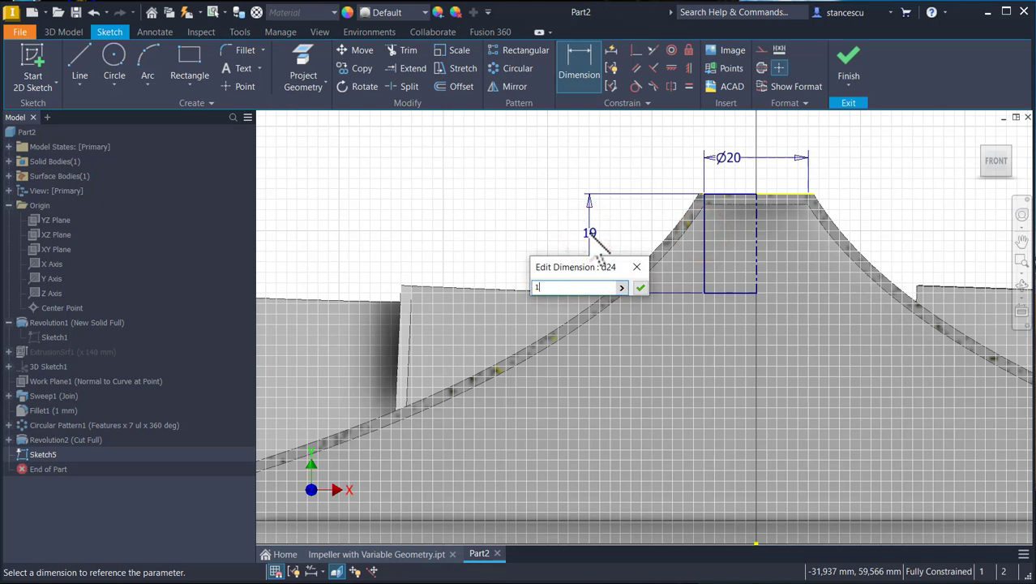
{"action": "type", "text": "15"}
{"action": "key", "text": "Return"}
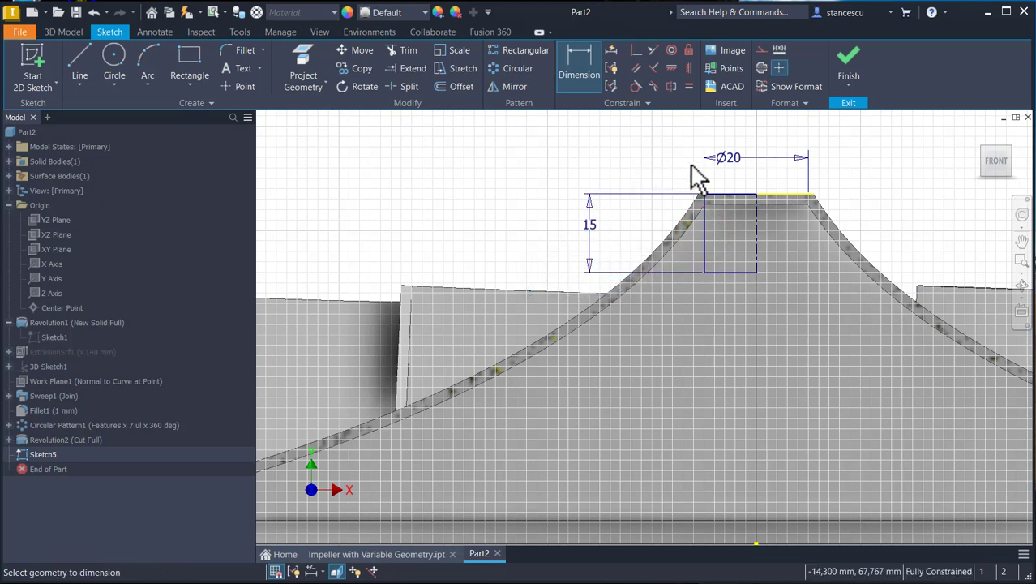
- Revolve Sketch5's rectangle into a 360° Ø20 solid core joined to the hub, viewed from below
{"action": "left_click", "coordinate": [850, 65]}
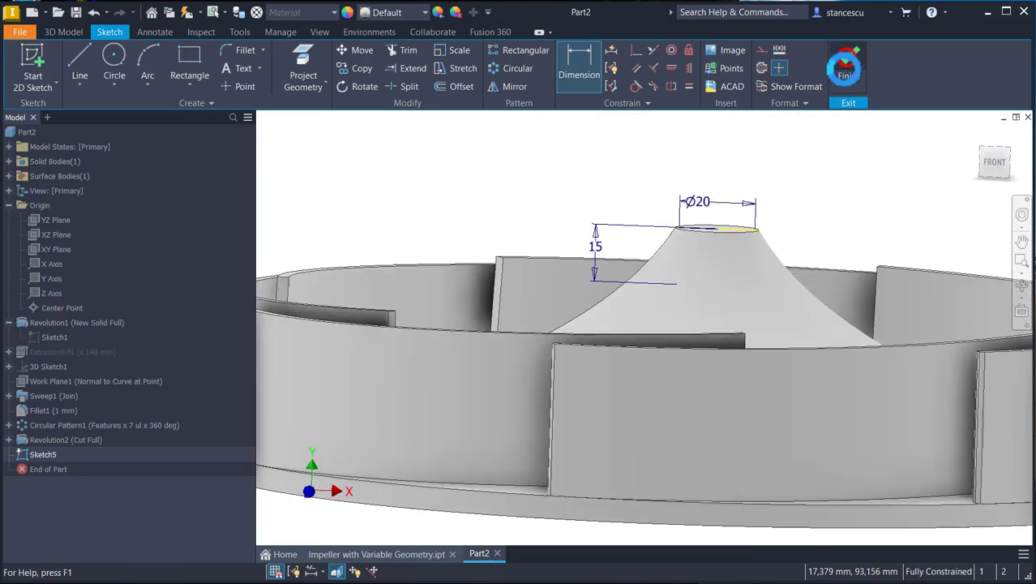
{"action": "left_click", "coordinate": [120, 67]}
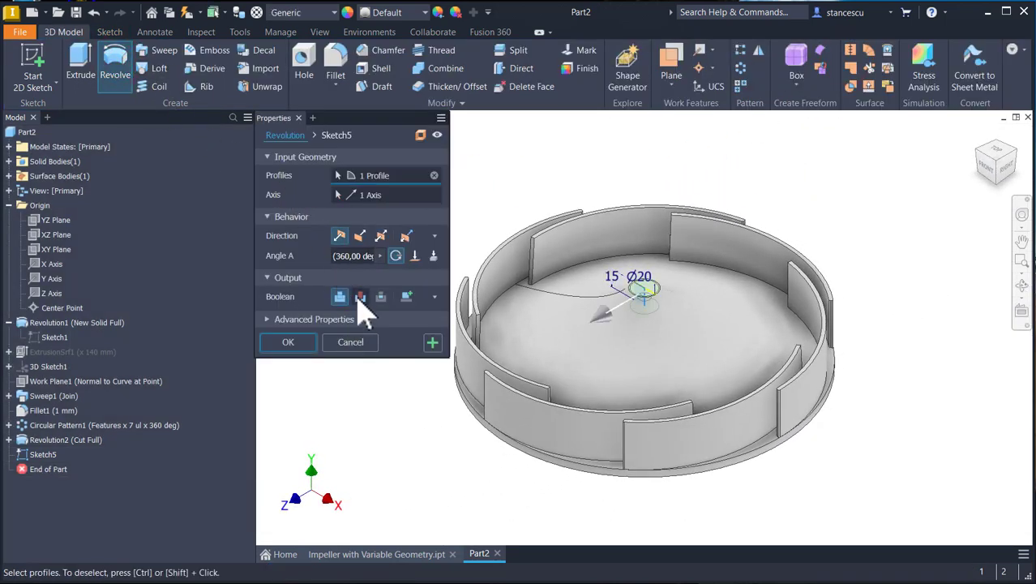
{"action": "left_click", "coordinate": [303, 342]}
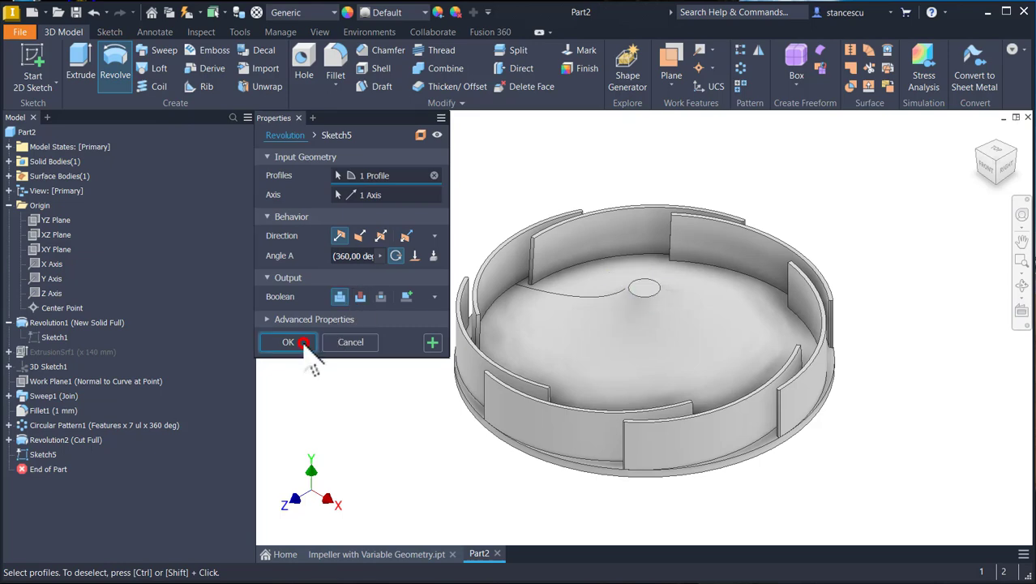
{"action": "middle_click_drag", "start_coordinate": [334, 424], "coordinate": [535, 432], "text": "shift"}
{"action": "scroll", "coordinate": [694, 416], "scroll_direction": "up", "scroll_amount": 5}
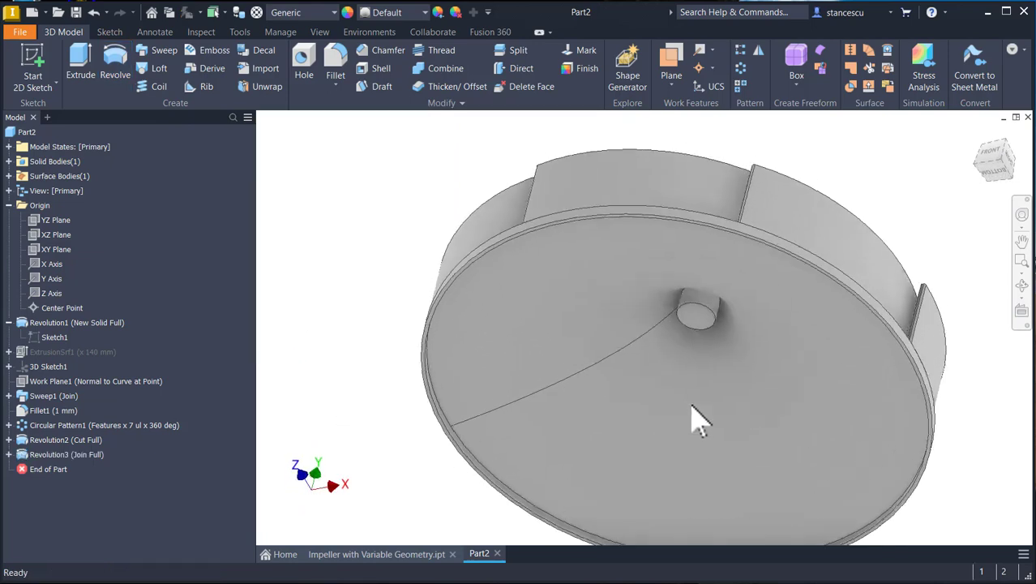
{"action": "scroll", "coordinate": [773, 392], "scroll_direction": "up", "scroll_amount": 3}
{"action": "middle_click_drag", "start_coordinate": [851, 296], "coordinate": [770, 301], "text": "shift"}
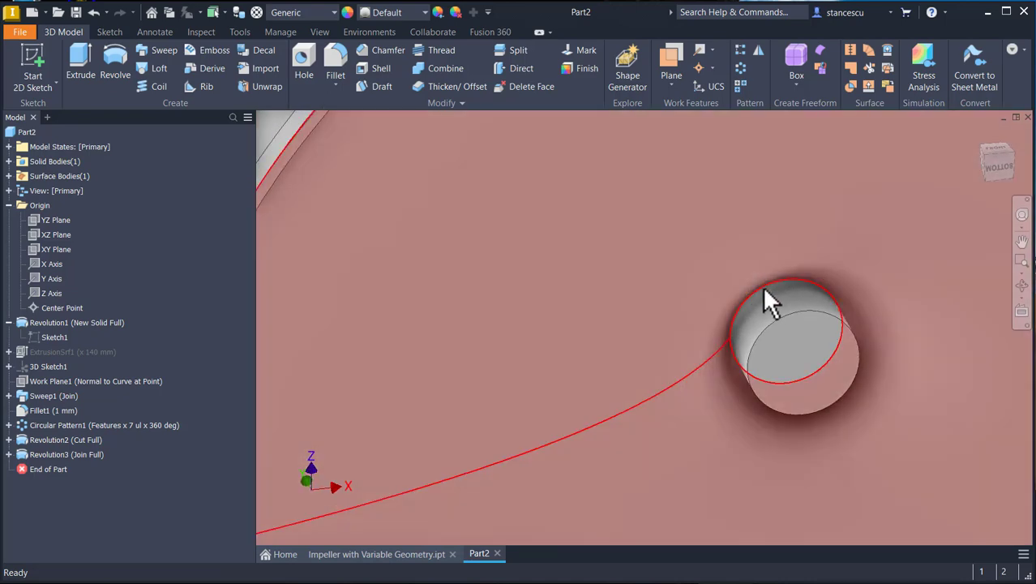
- Round the hub's outer circular edge with a 2 mm fillet
{"action": "left_click", "coordinate": [764, 291]}
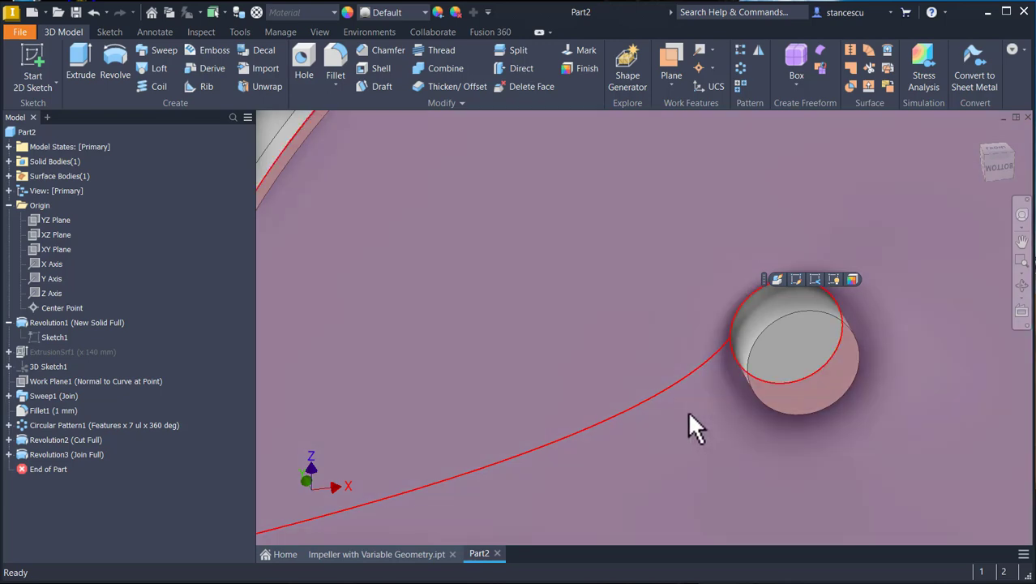
{"action": "key", "text": "Escape"}
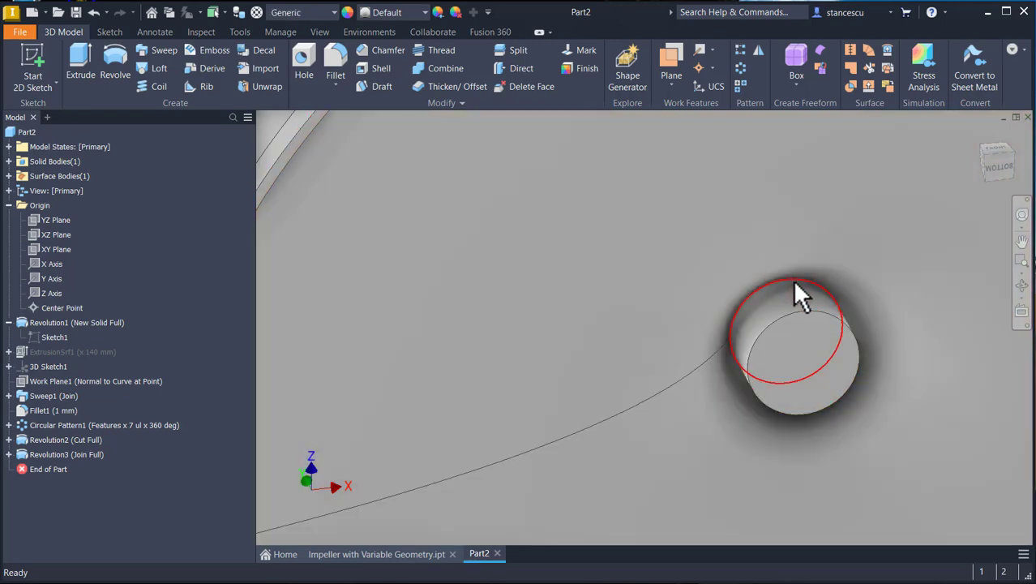
{"action": "left_click", "coordinate": [791, 279]}
{"action": "left_click", "coordinate": [808, 272]}
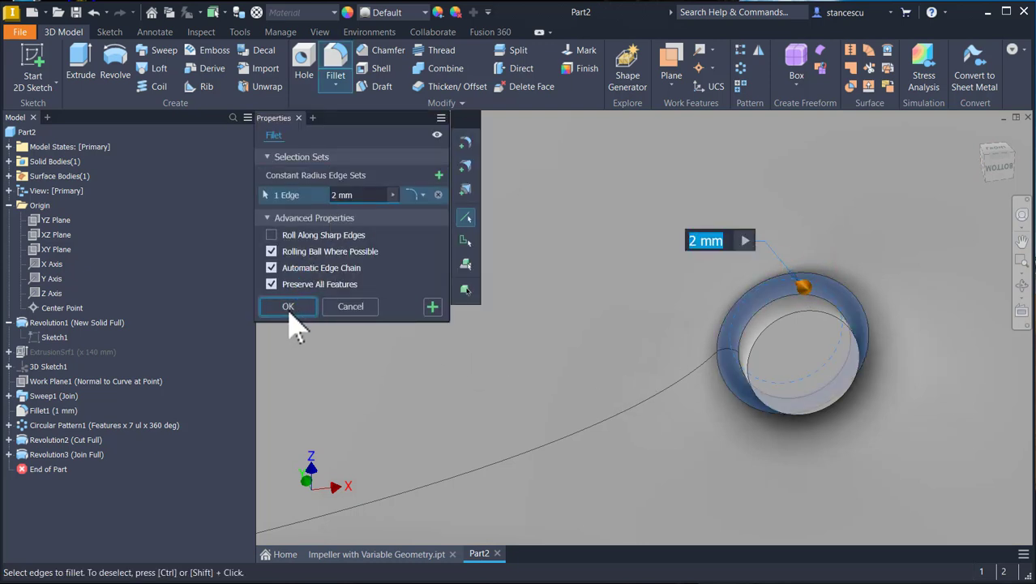
{"action": "left_click", "coordinate": [289, 308]}
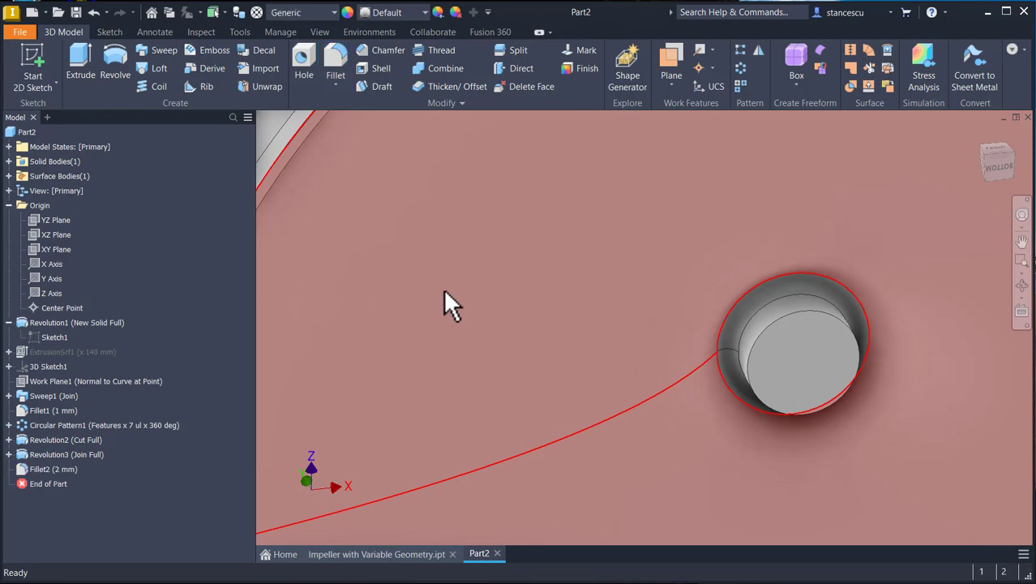
{"action": "key", "text": "F5"}
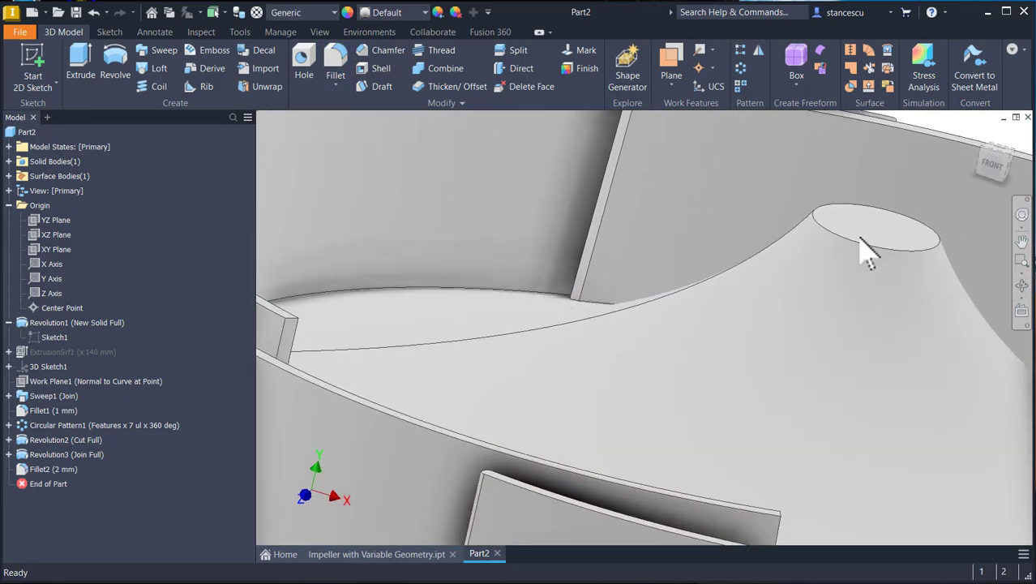
- Cut a Ø14 mm through-all hole concentric with the hub's central circle
{"action": "key", "text": "F6"}
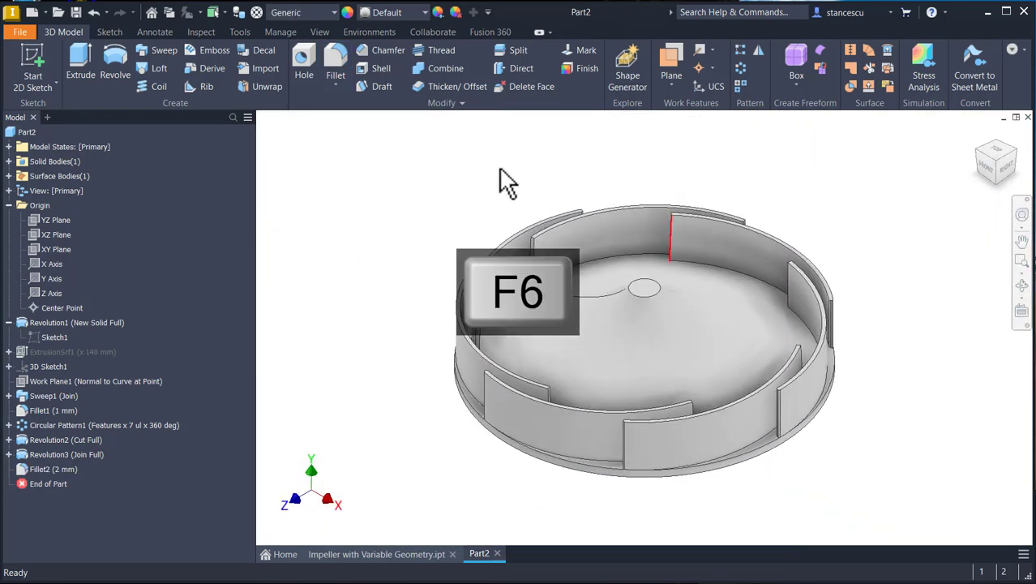
{"action": "left_click", "coordinate": [303, 68]}
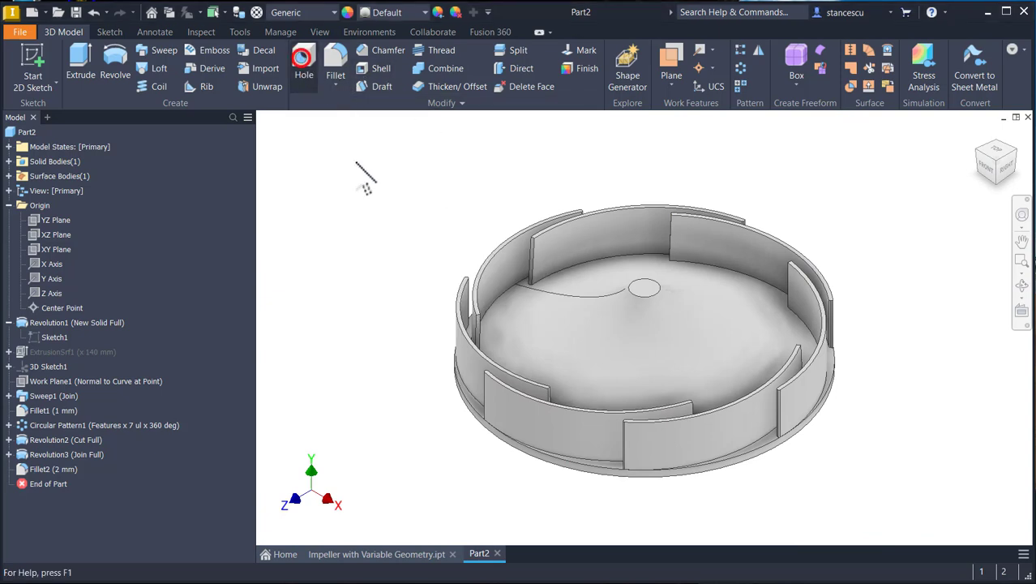
{"action": "scroll", "coordinate": [664, 283], "scroll_direction": "up", "scroll_amount": 5}
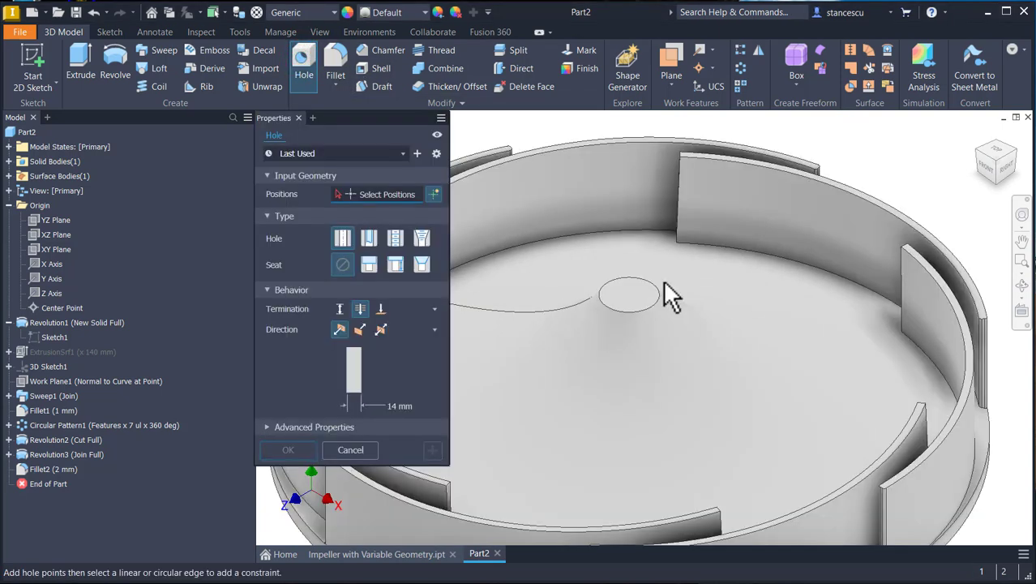
{"action": "left_click", "coordinate": [606, 303]}
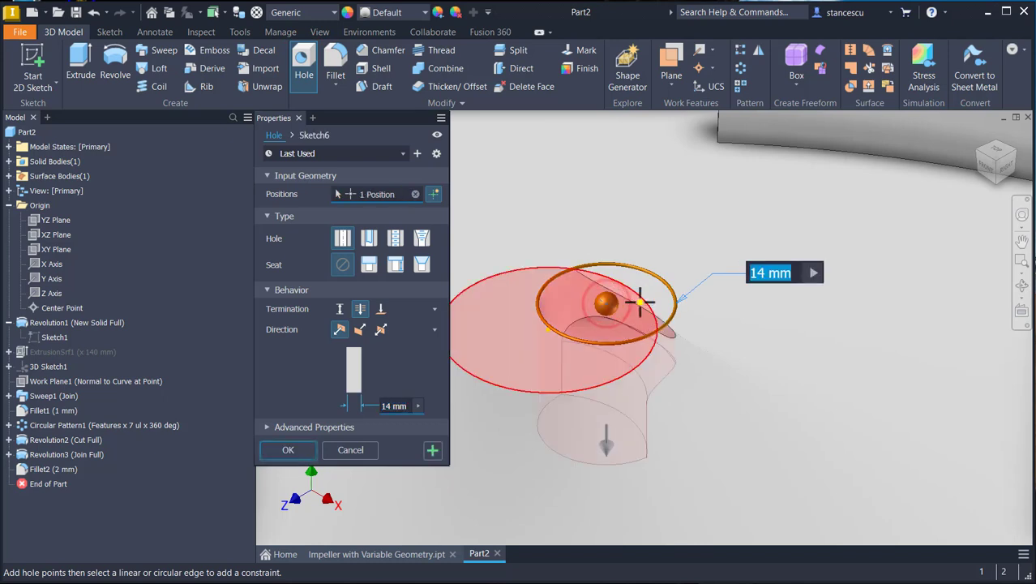
{"action": "left_click", "coordinate": [646, 303]}
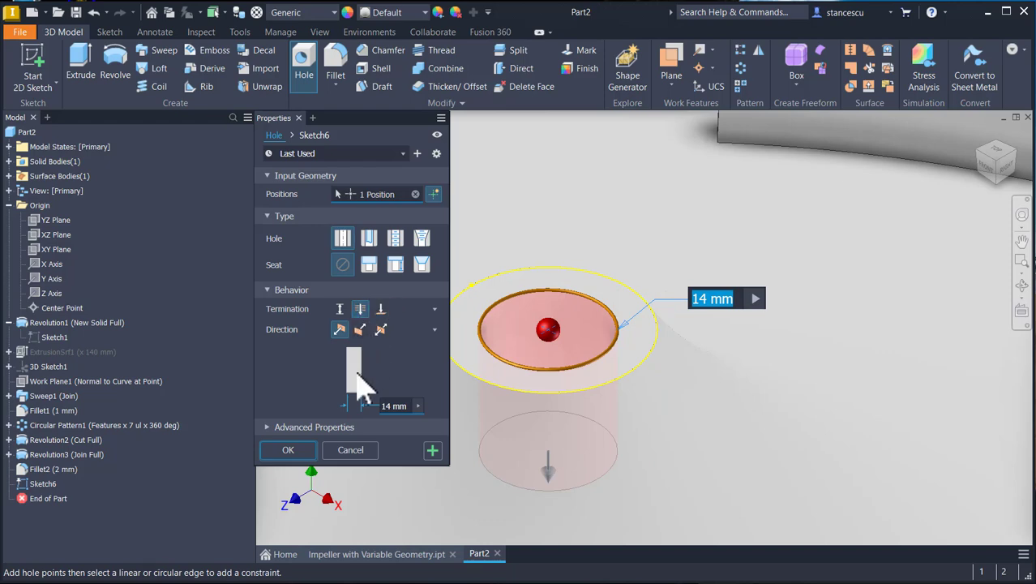
{"action": "left_click", "coordinate": [288, 451]}
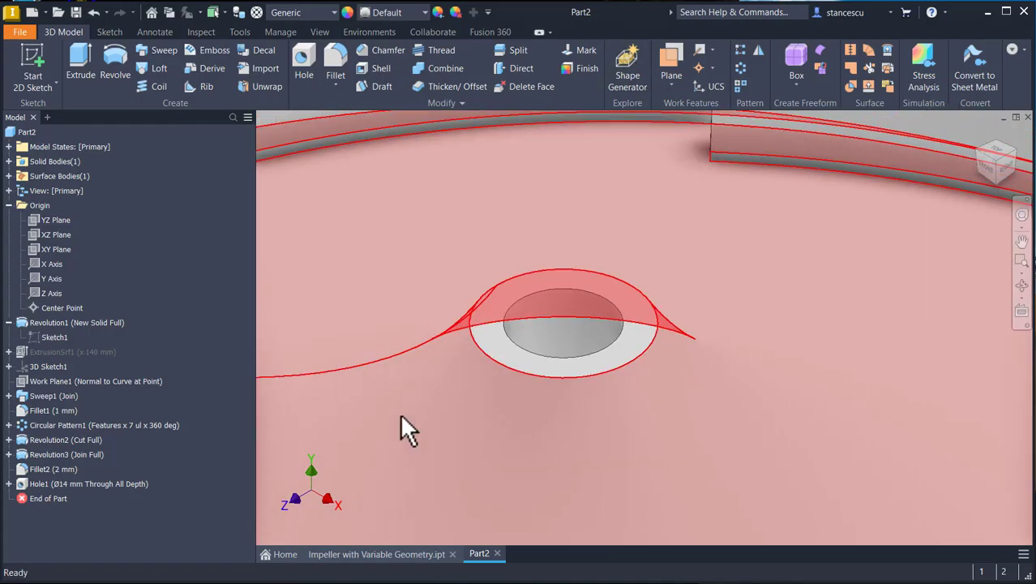
{"action": "key", "text": "F6"}
{"action": "left_click", "coordinate": [352, 241]}
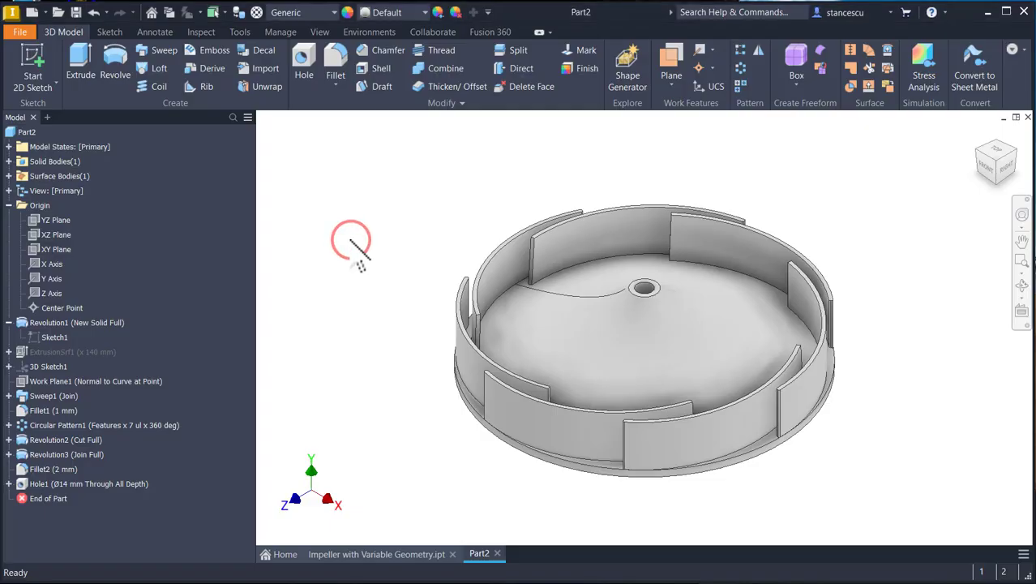
{"action": "scroll", "coordinate": [640, 324], "scroll_direction": "up", "scroll_amount": 6}
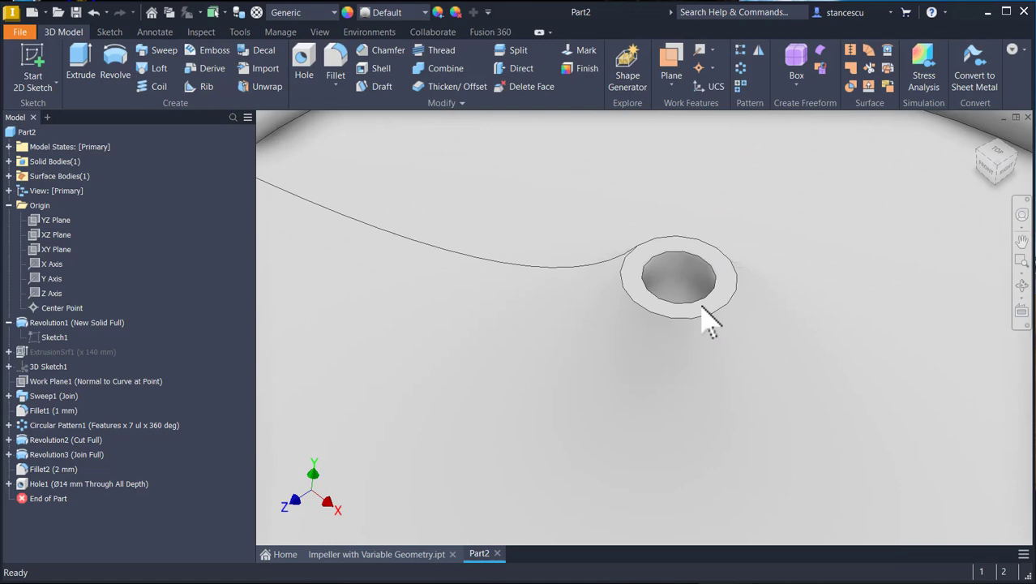
- Sketch on the ring face around the bore and draw an 8 × 3 mm rectangle
{"action": "left_click", "coordinate": [717, 298]}
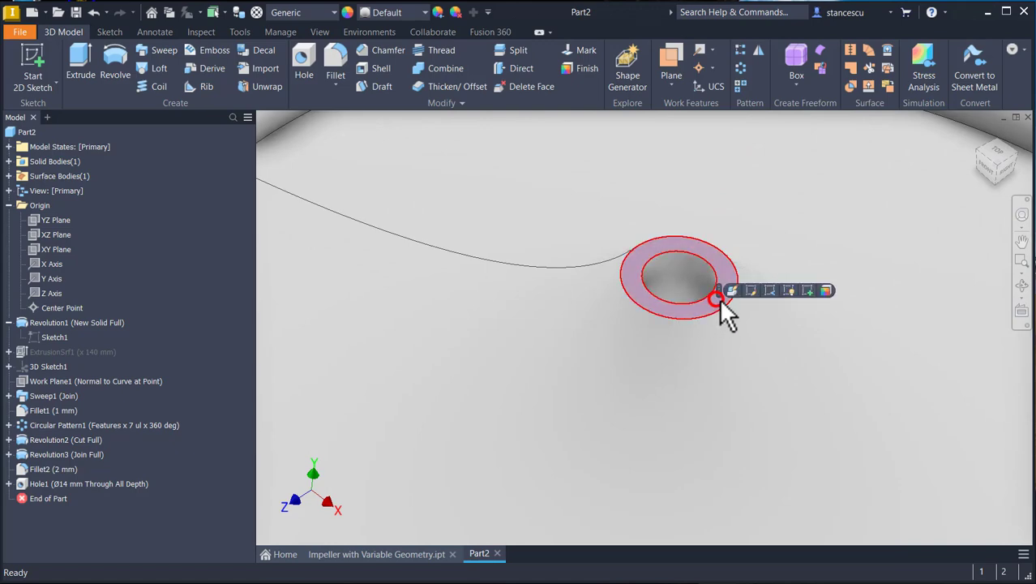
{"action": "left_click", "coordinate": [807, 291]}
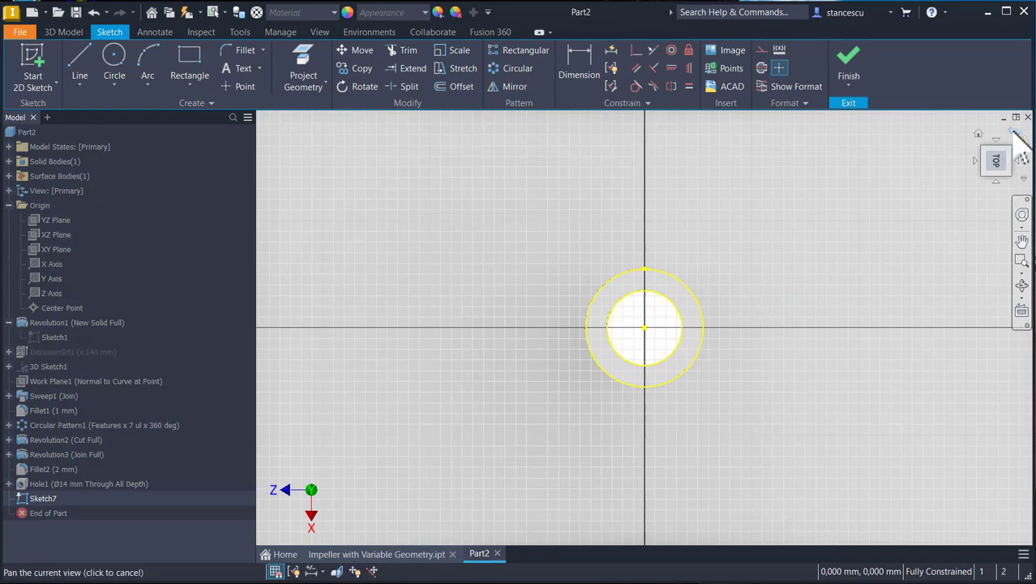
{"action": "left_click_drag", "start_coordinate": [1011, 157], "coordinate": [882, 223]}
{"action": "scroll", "coordinate": [670, 328], "scroll_direction": "down", "scroll_amount": 3}
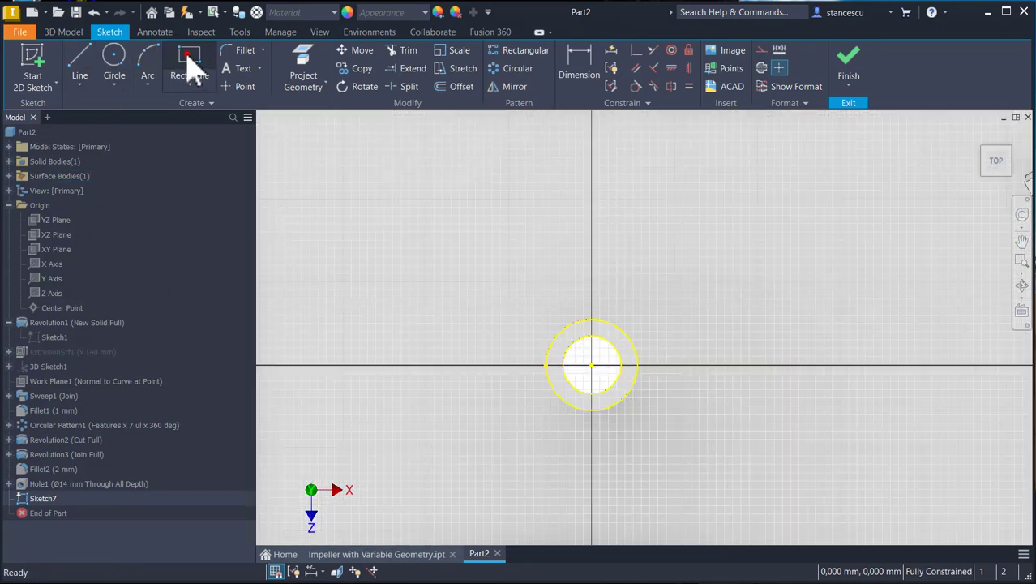
{"action": "left_click", "coordinate": [190, 69]}
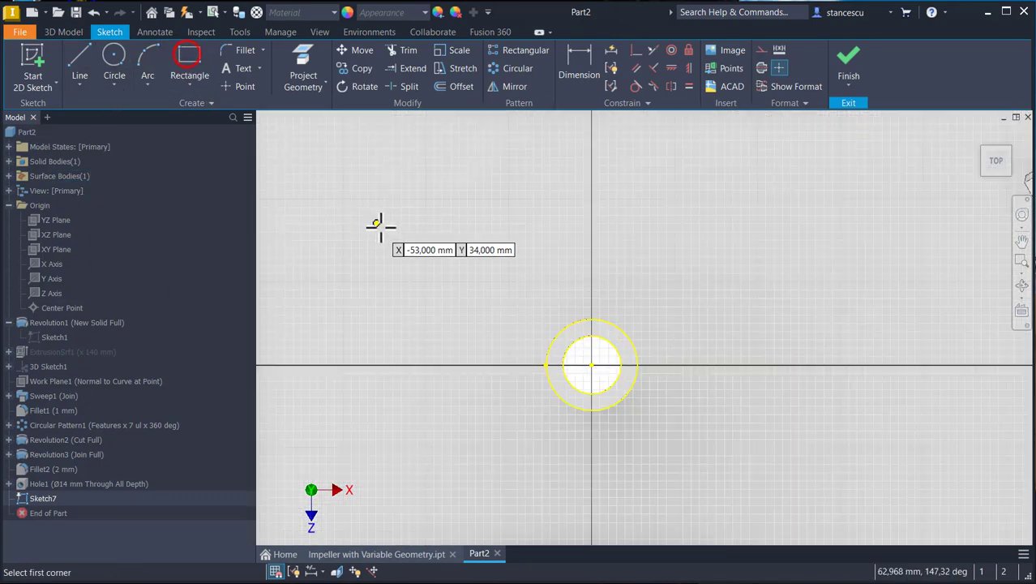
{"action": "left_click", "coordinate": [599, 360]}
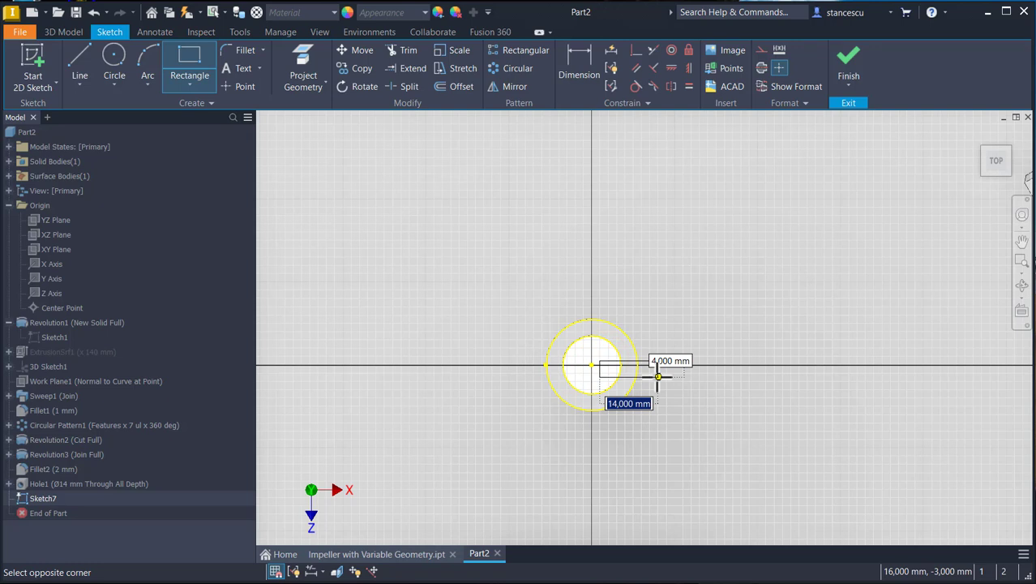
{"action": "key", "text": "Tab"}
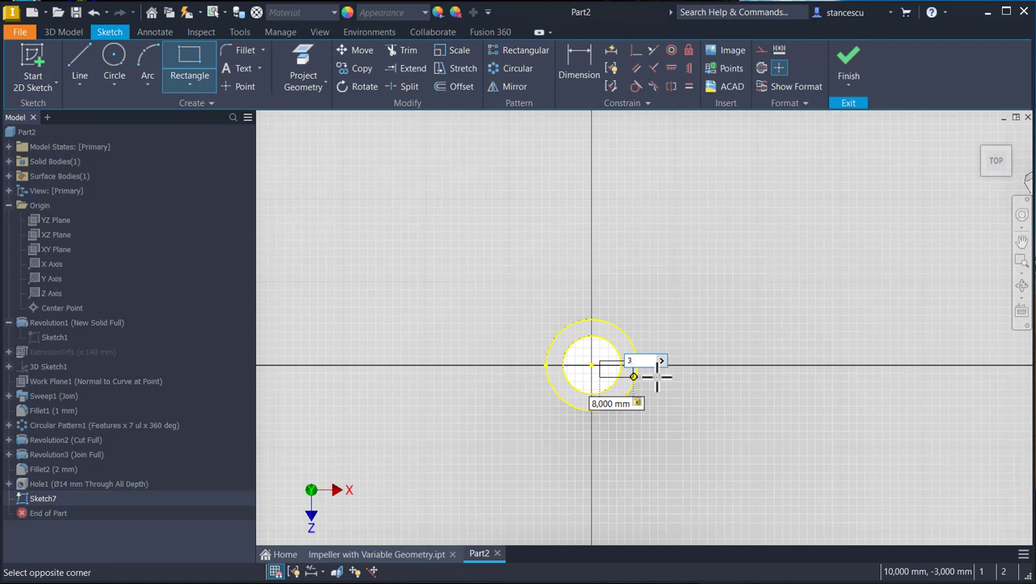
{"action": "key", "text": "Return"}
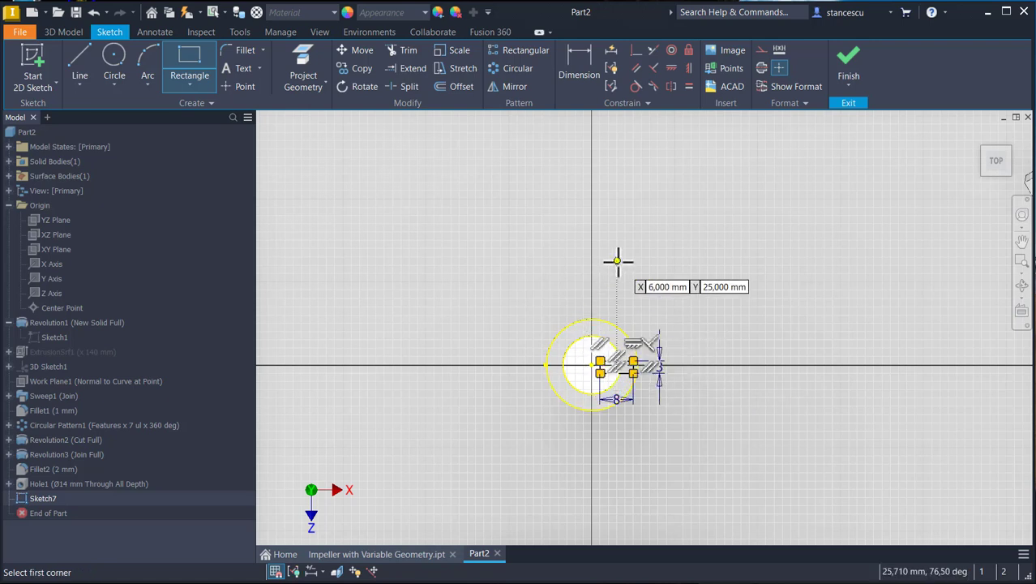
{"action": "key", "text": "Escape"}
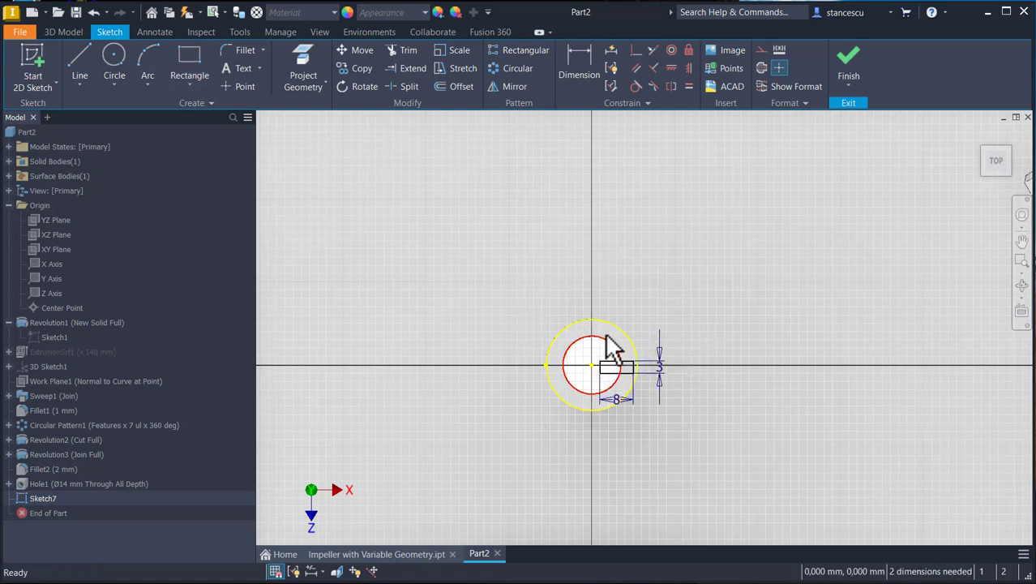
- Make the rectangle's corner coincident with the sketch centre point and finish the sketch
{"action": "left_click", "coordinate": [636, 51]}
{"action": "scroll", "coordinate": [608, 356], "scroll_direction": "up", "scroll_amount": 5}
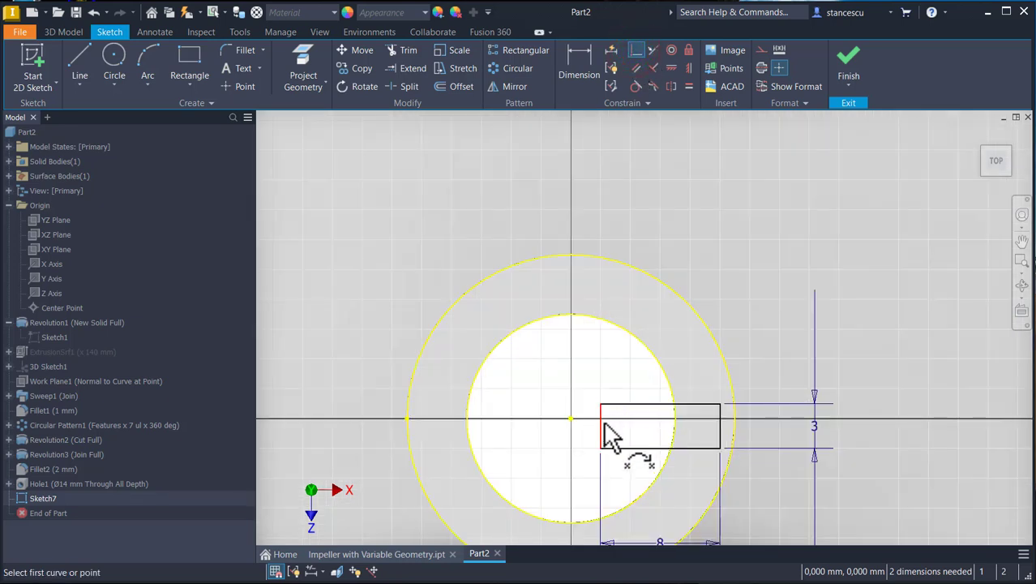
{"action": "left_click", "coordinate": [601, 425]}
{"action": "left_click", "coordinate": [571, 420]}
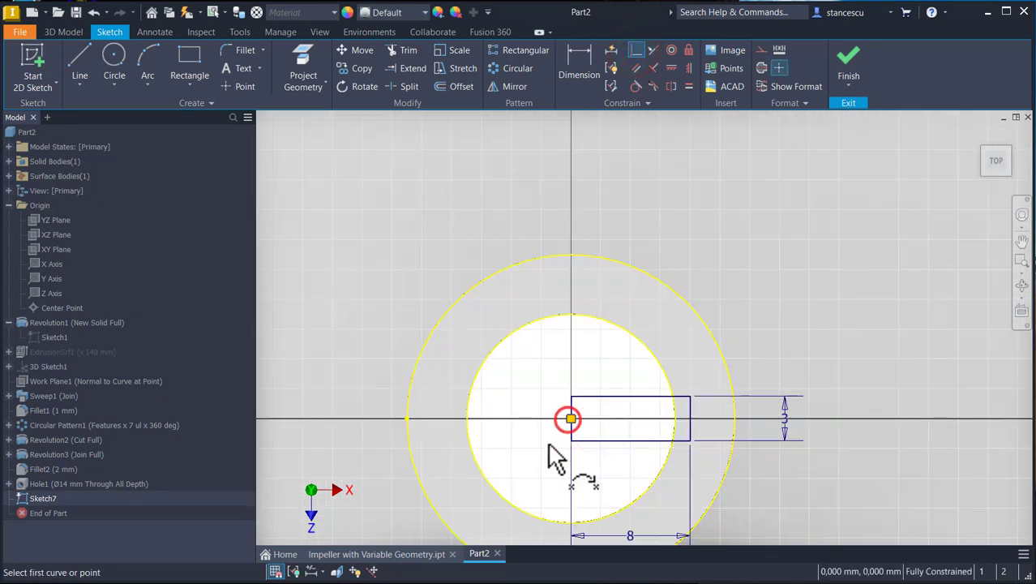
{"action": "left_click", "coordinate": [848, 57]}
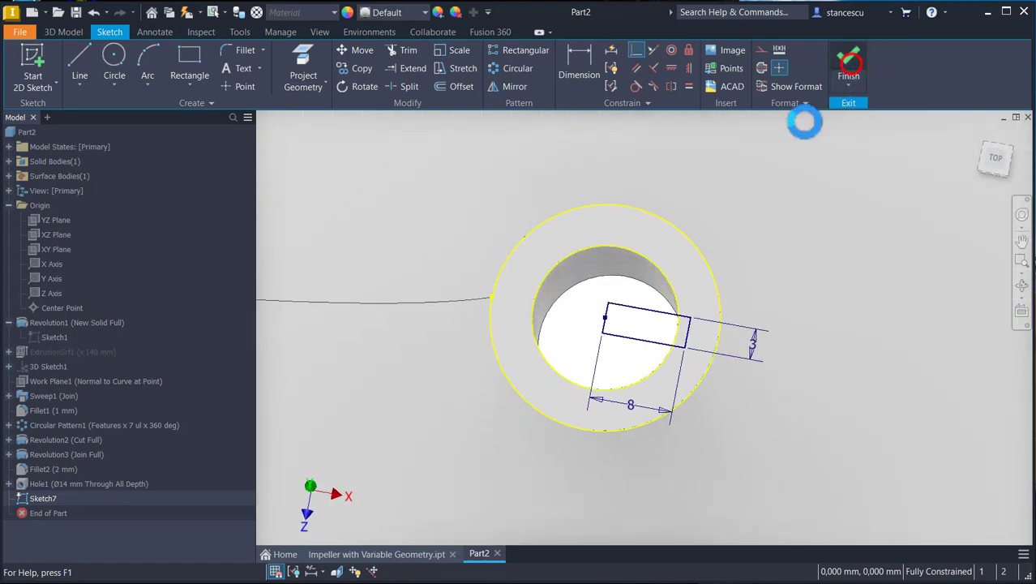
- Extrude Sketch7's 8 × 3 mm keyway profile as a solid Through All cut
{"action": "left_click", "coordinate": [81, 61]}
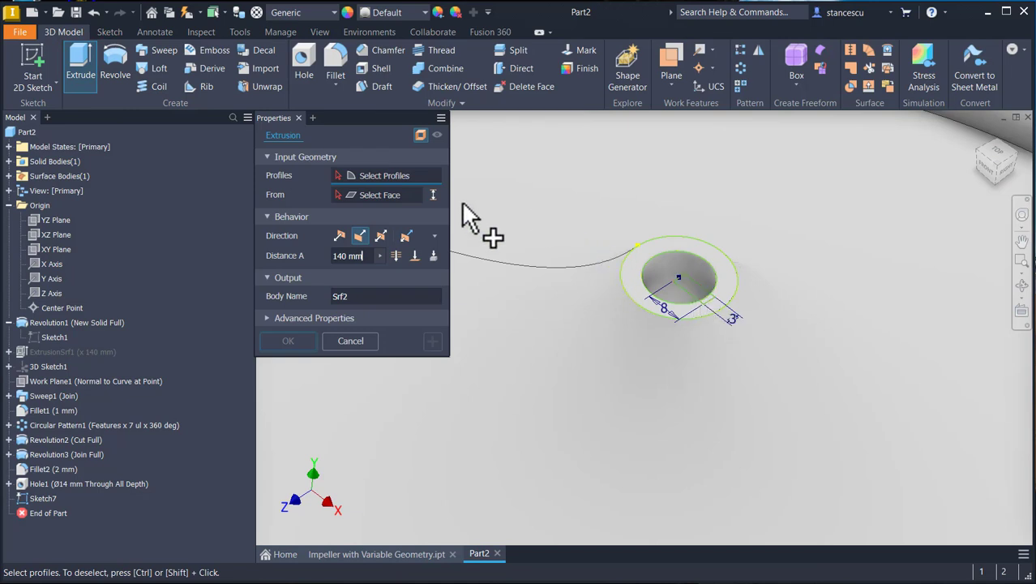
{"action": "left_click", "coordinate": [421, 135]}
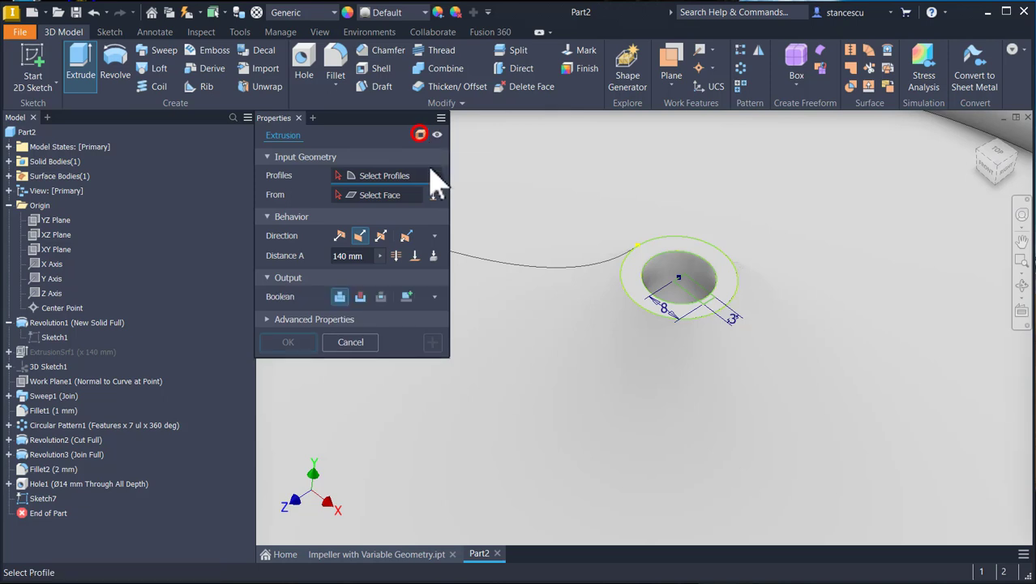
{"action": "left_click", "coordinate": [702, 291]}
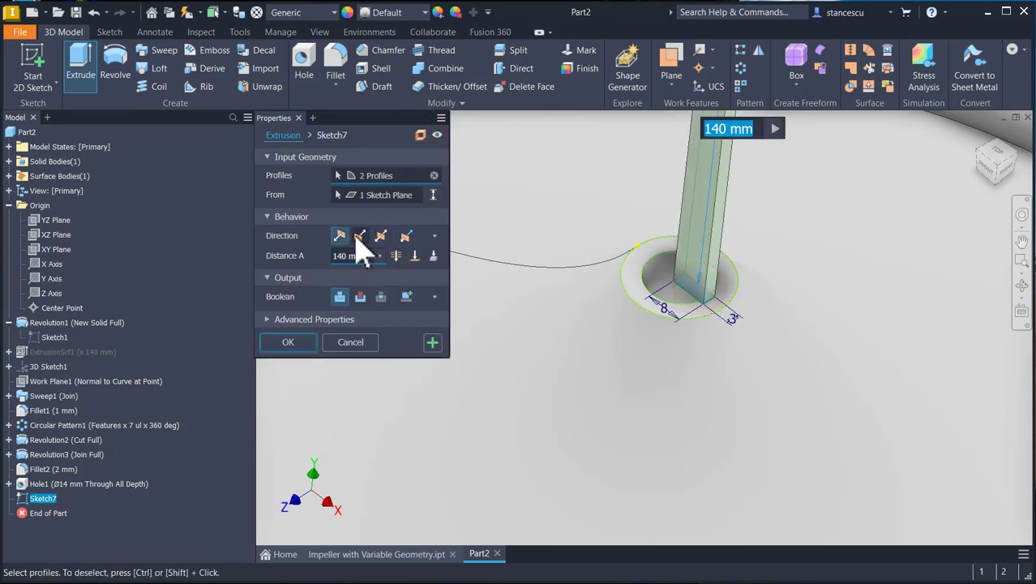
{"action": "left_click", "coordinate": [360, 297]}
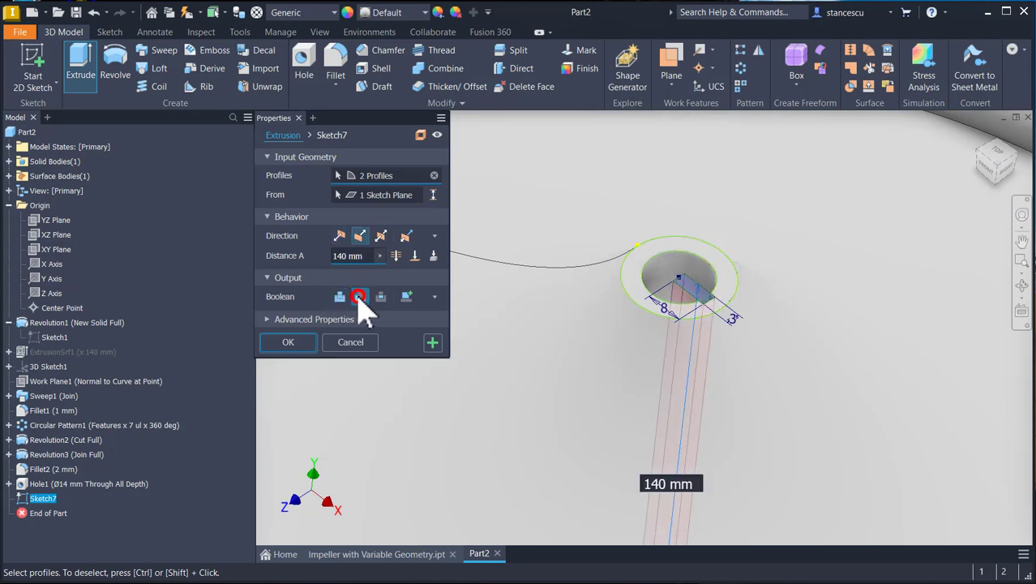
{"action": "left_click", "coordinate": [396, 255]}
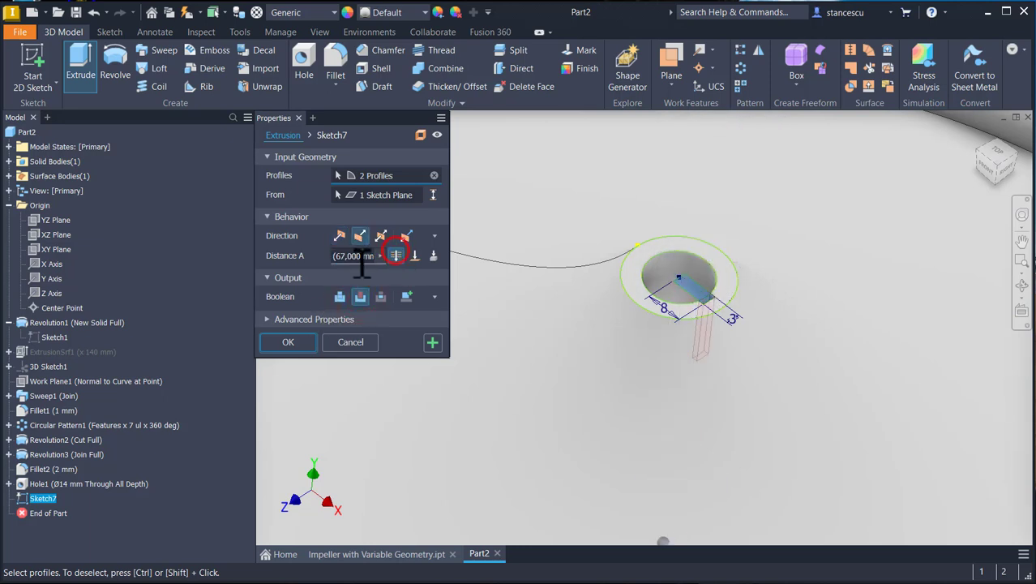
{"action": "left_click", "coordinate": [290, 342]}
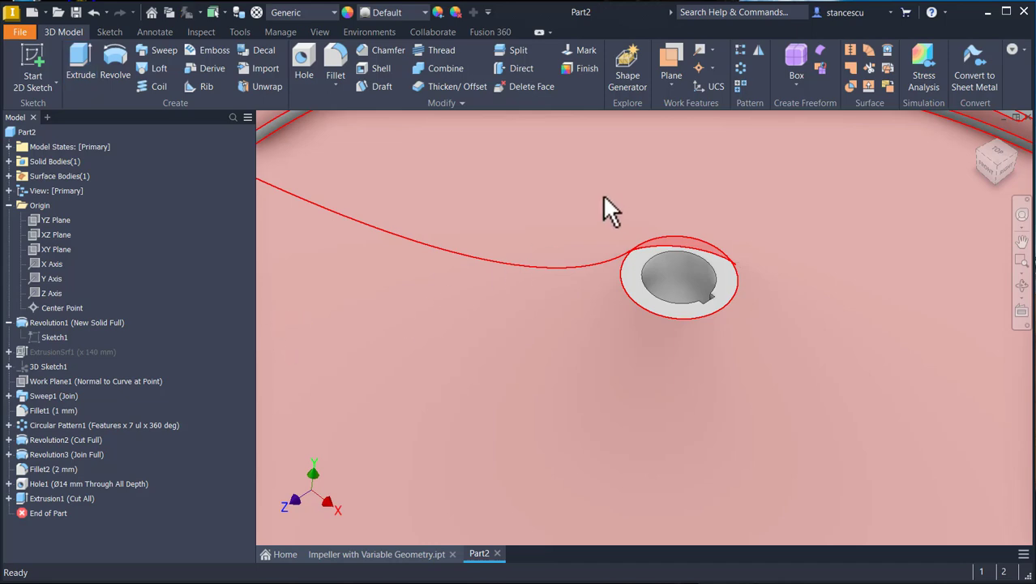
{"action": "key", "text": "Home"}
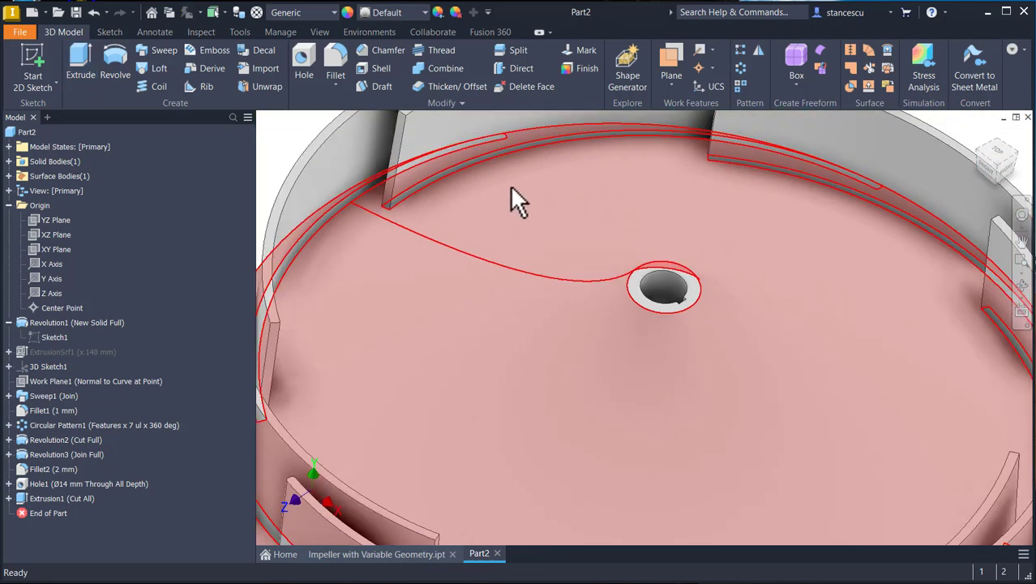
{"action": "key", "text": "F6"}
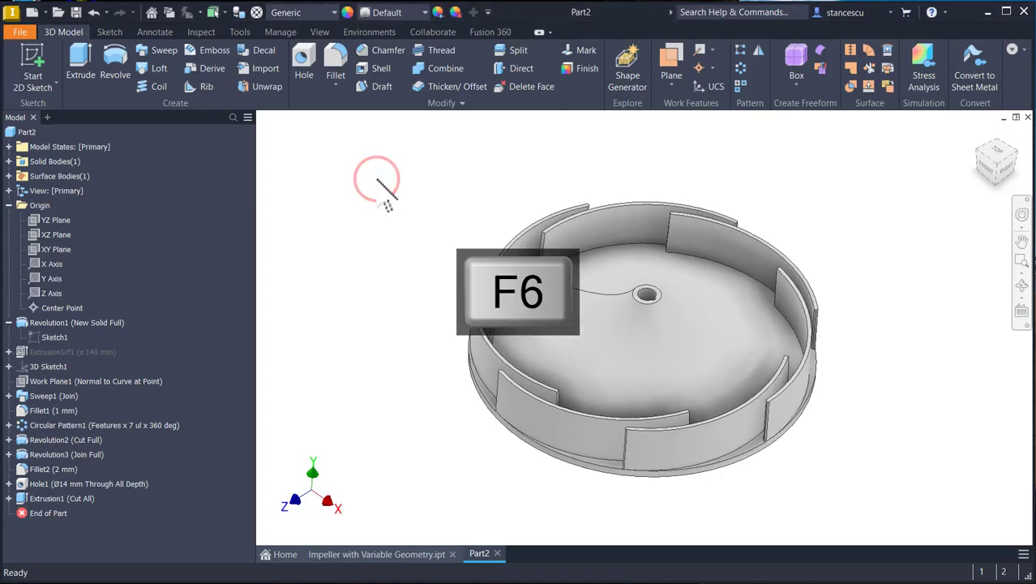
- Collapse Origin and Revolution1 in the browser and set the material to Stainless Steel
{"action": "left_click", "coordinate": [9, 205]}
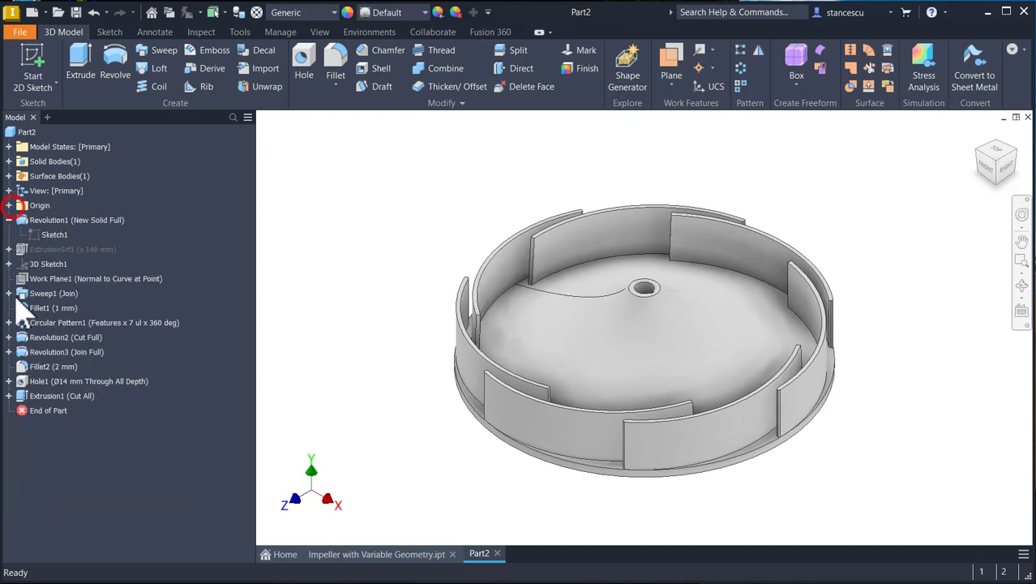
{"action": "left_click", "coordinate": [9, 219]}
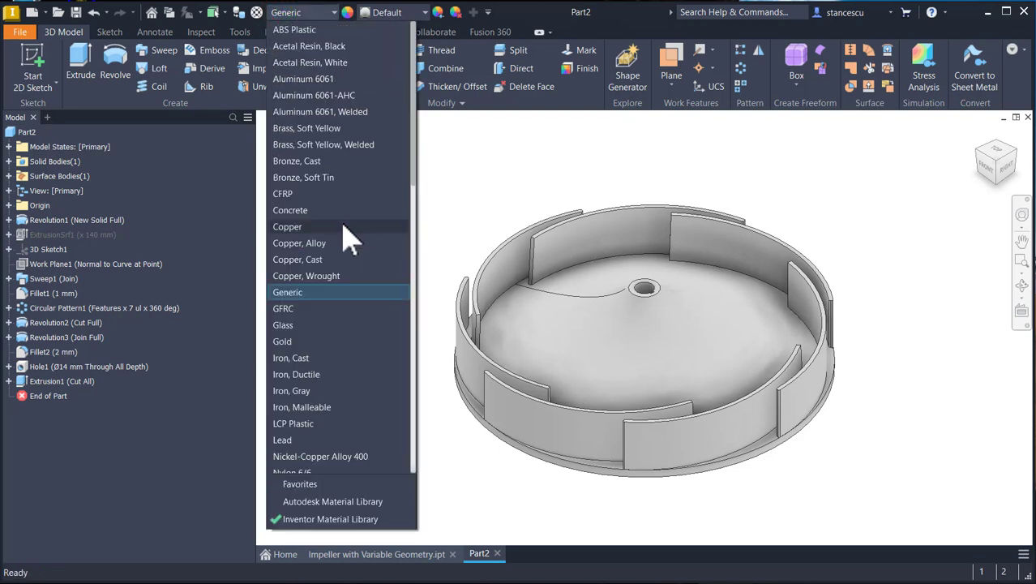
{"action": "scroll", "coordinate": [347, 234], "scroll_direction": "down", "scroll_amount": 10}
{"action": "left_click", "coordinate": [316, 224]}
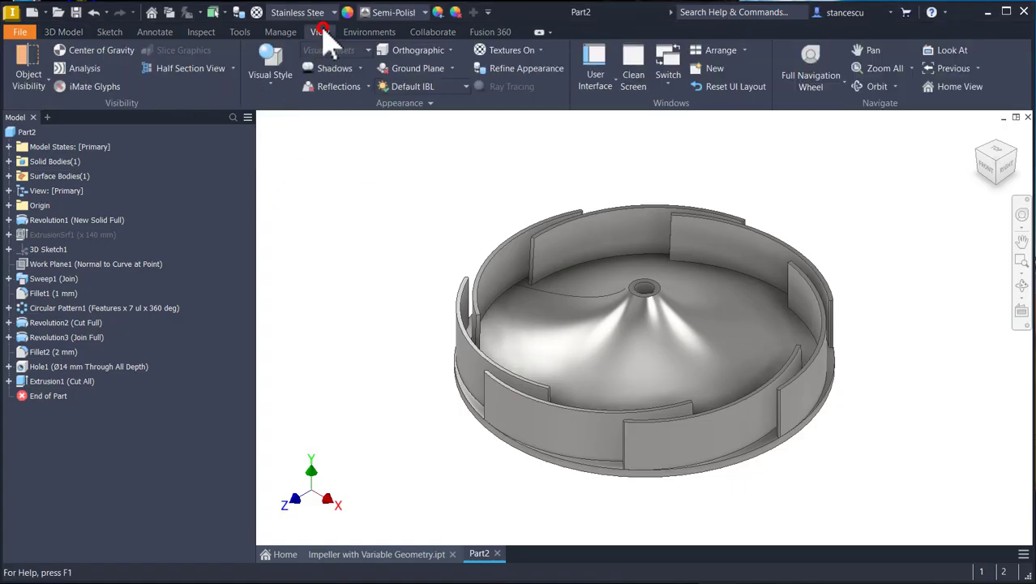
- Switch the visual style to plain Shaded and return to the 3D Model commands
{"action": "left_click", "coordinate": [275, 71]}
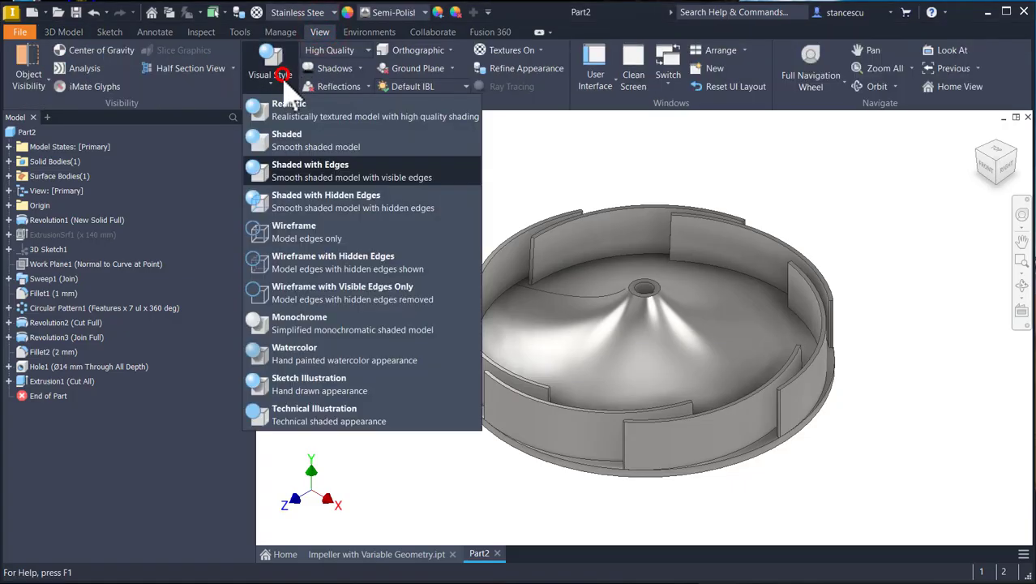
{"action": "left_click", "coordinate": [295, 143]}
{"action": "left_click", "coordinate": [338, 180]}
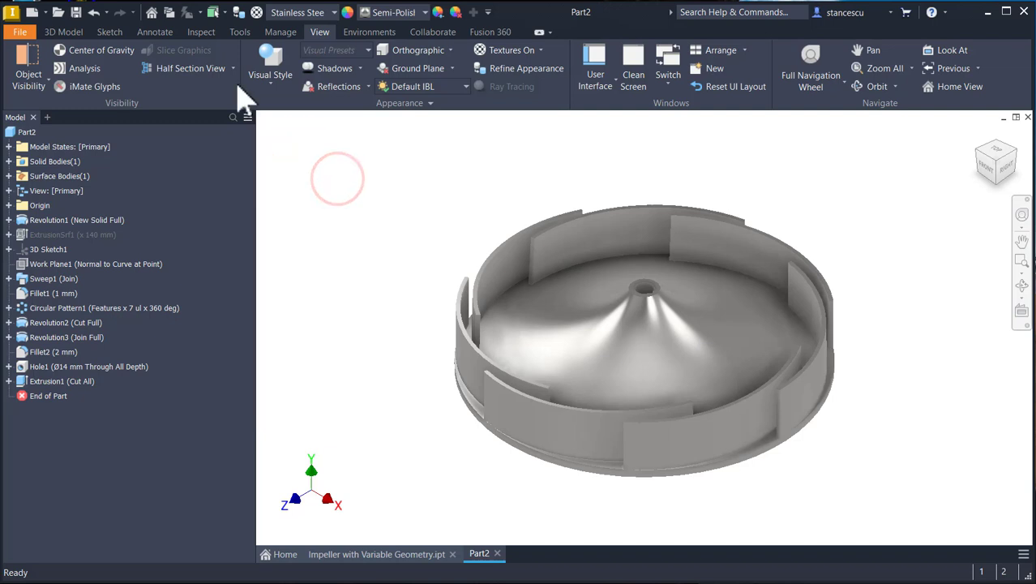
{"action": "left_click", "coordinate": [50, 34]}
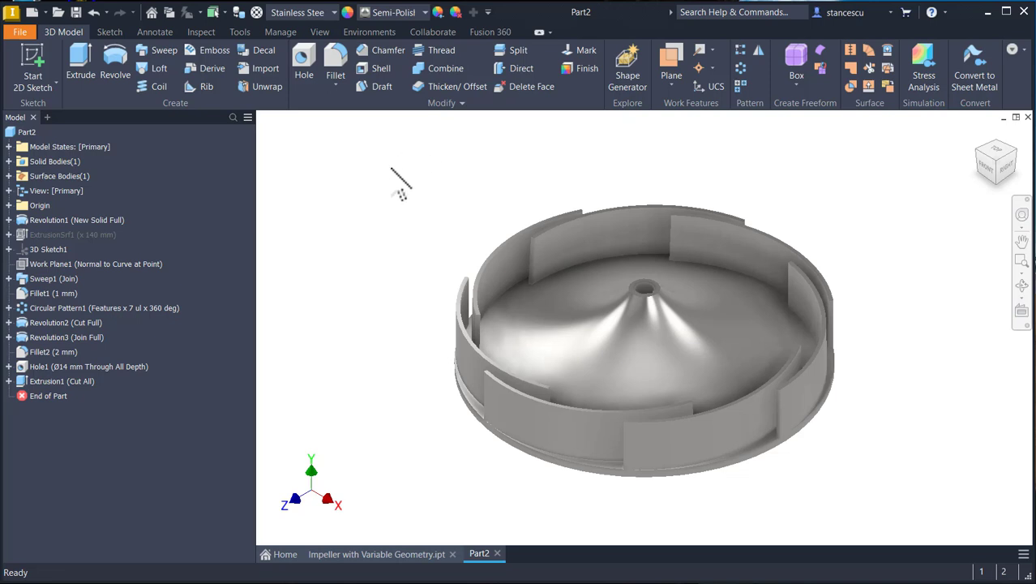
- Compare with the reference impeller, then expand Revolution1 and ExtrusionSrf1 to reveal Sketch2
{"action": "left_click", "coordinate": [352, 553]}
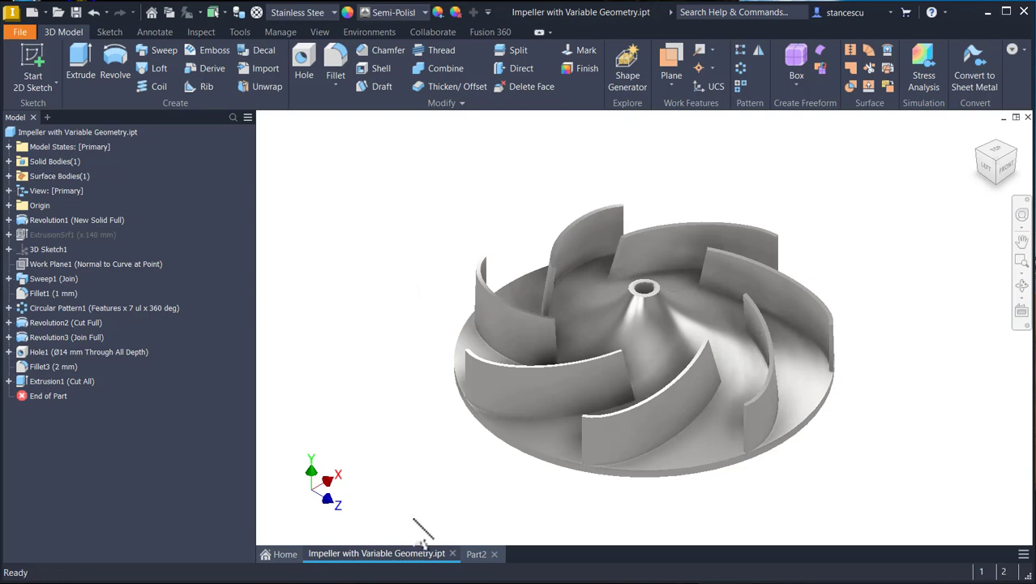
{"action": "left_click", "coordinate": [477, 555]}
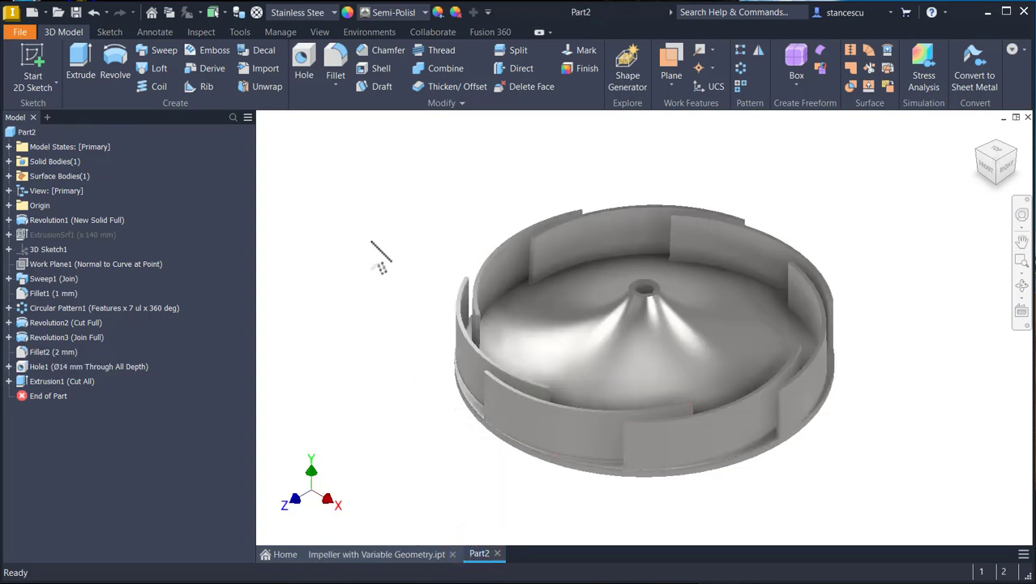
{"action": "left_click", "coordinate": [8, 219]}
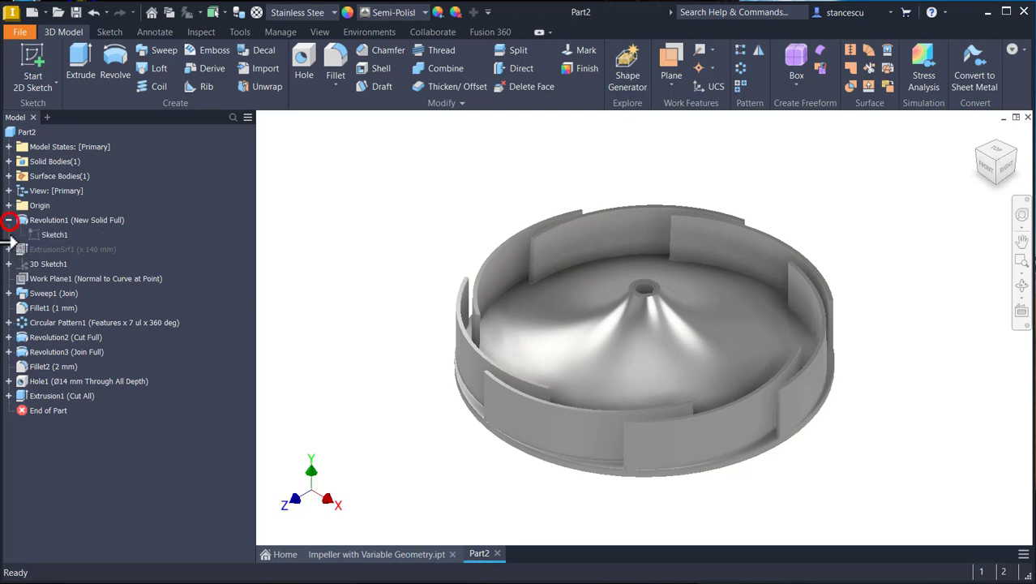
{"action": "double_click", "coordinate": [33, 237]}
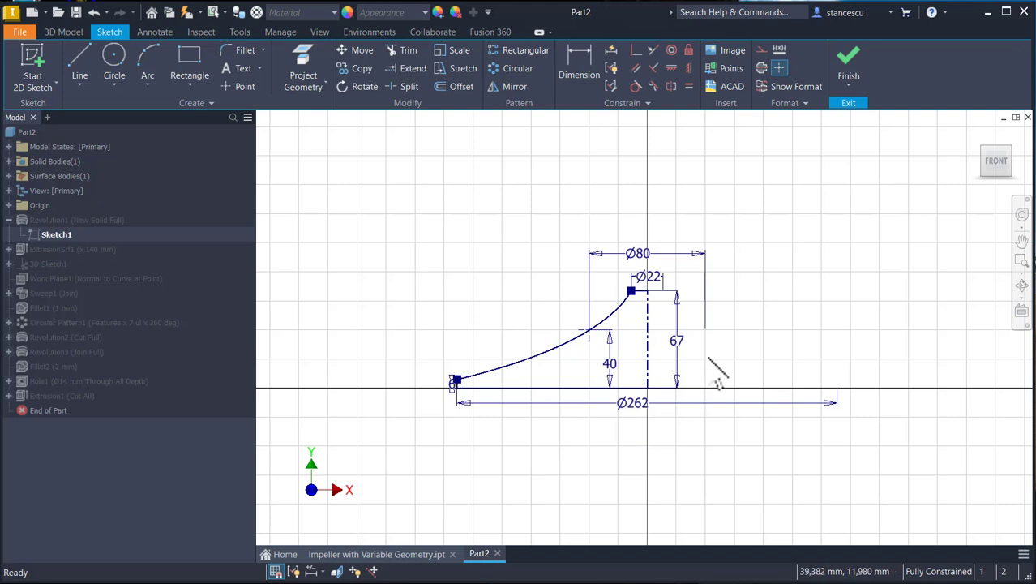
{"action": "left_click", "coordinate": [846, 61]}
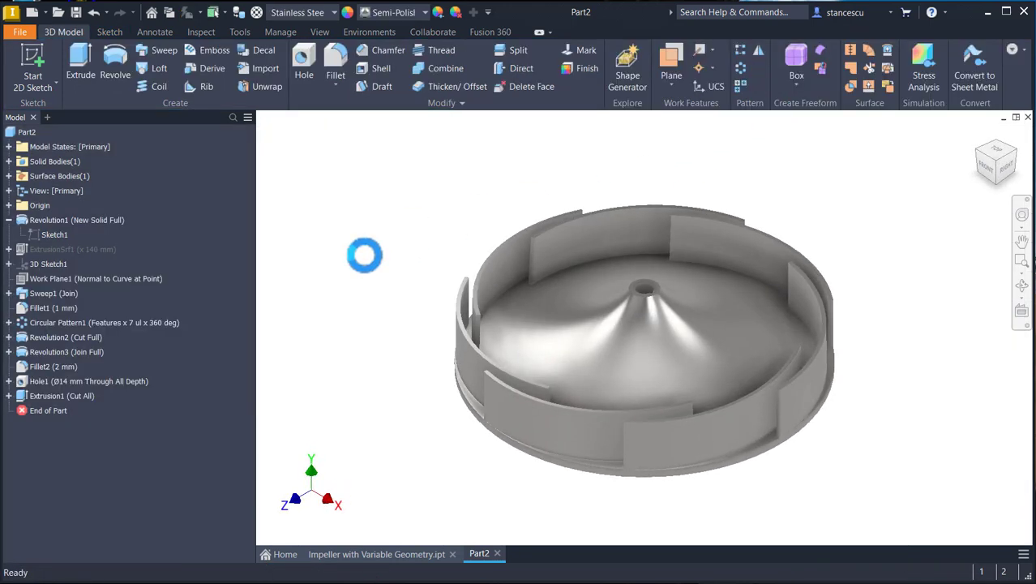
{"action": "left_click", "coordinate": [8, 249]}
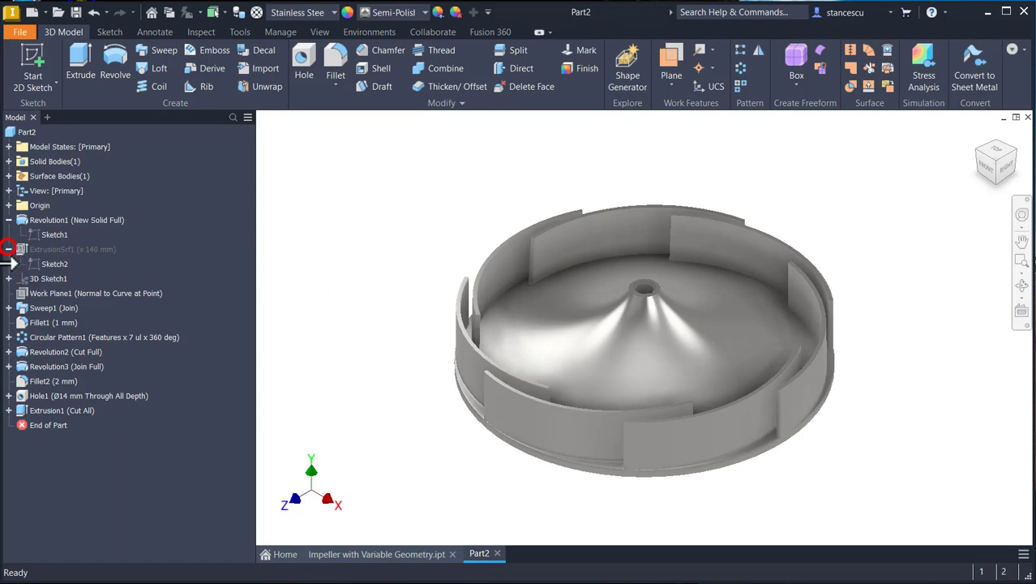
- Change Sketch2's blade-angle dimension from 2° to 5° and rebuild the part
{"action": "double_click", "coordinate": [41, 265]}
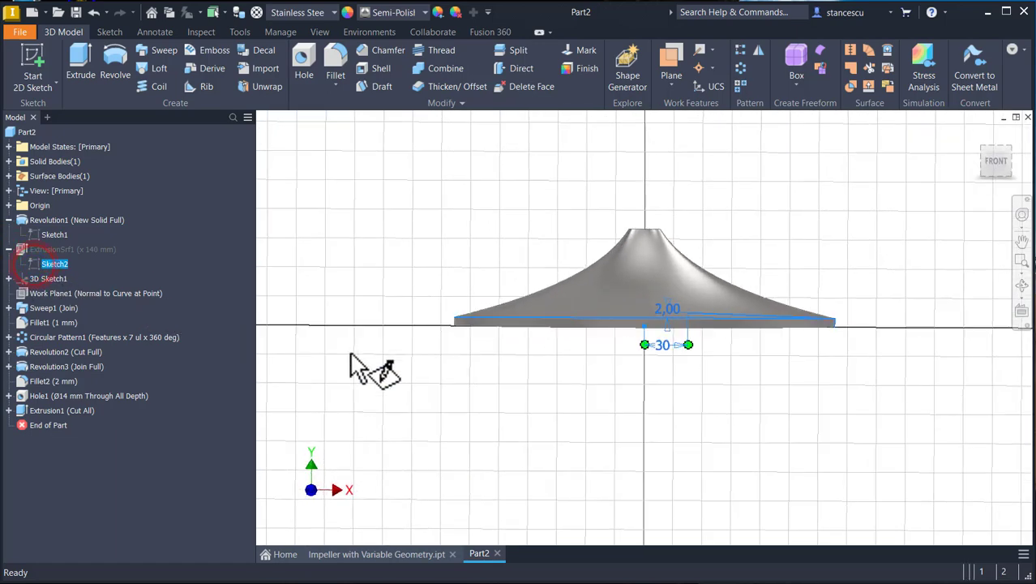
{"action": "double_click", "coordinate": [675, 308]}
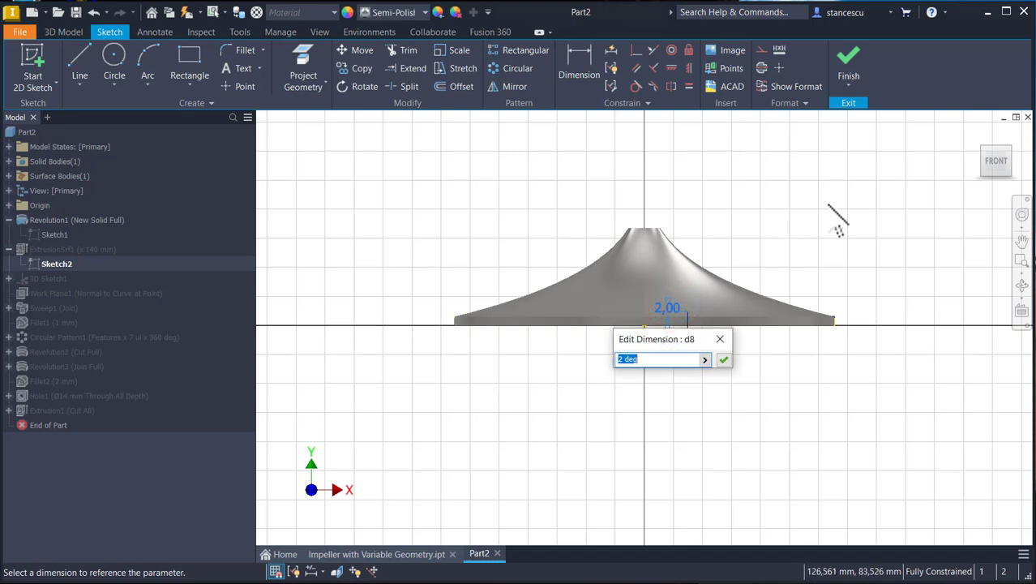
{"action": "type", "text": "5"}
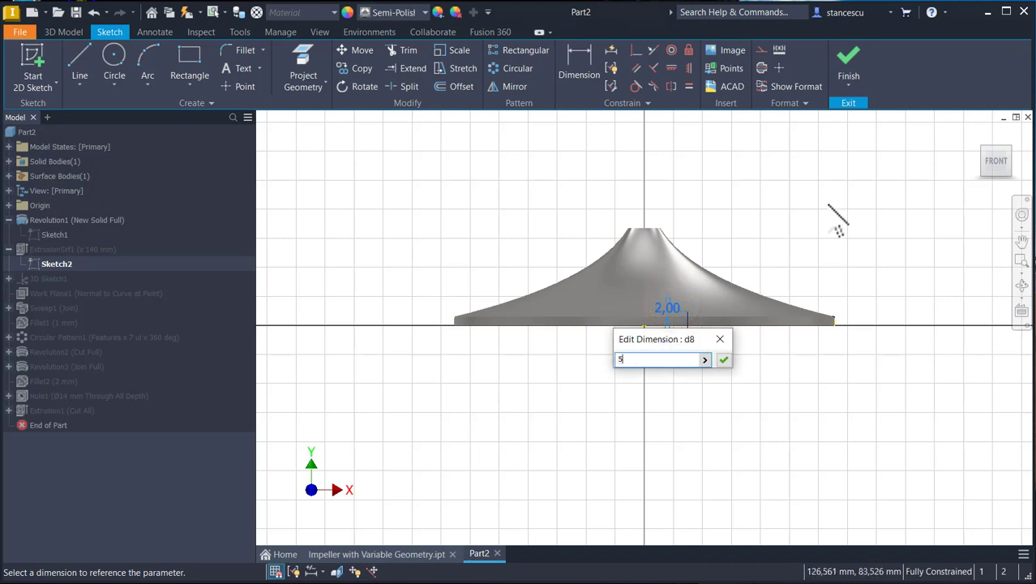
{"action": "left_click", "coordinate": [723, 361]}
{"action": "left_click", "coordinate": [849, 58]}
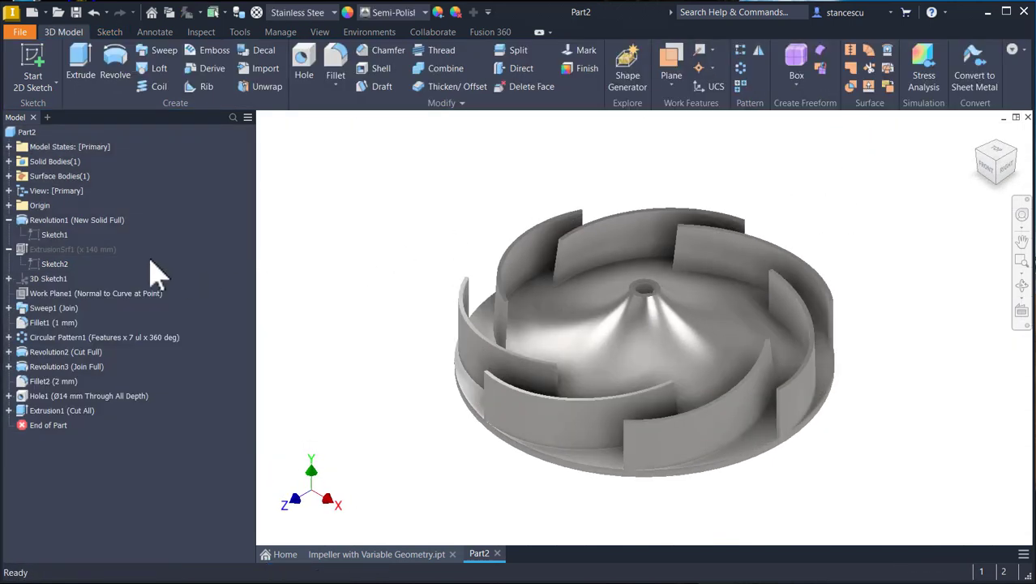
- Reopen Sketch2, set the blade angle to 10° and rebuild the seven blades
{"action": "double_click", "coordinate": [49, 264]}
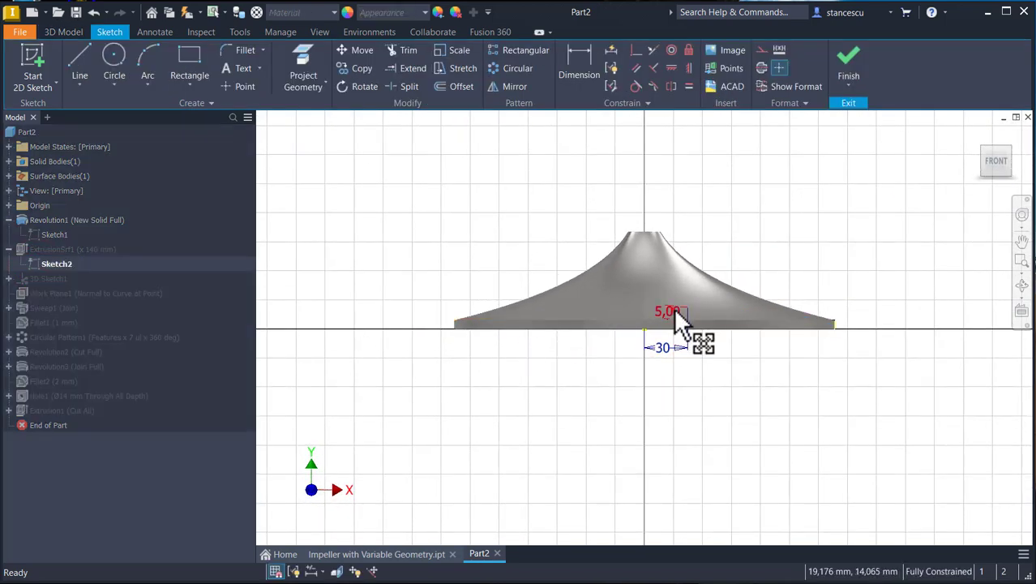
{"action": "double_click", "coordinate": [674, 307]}
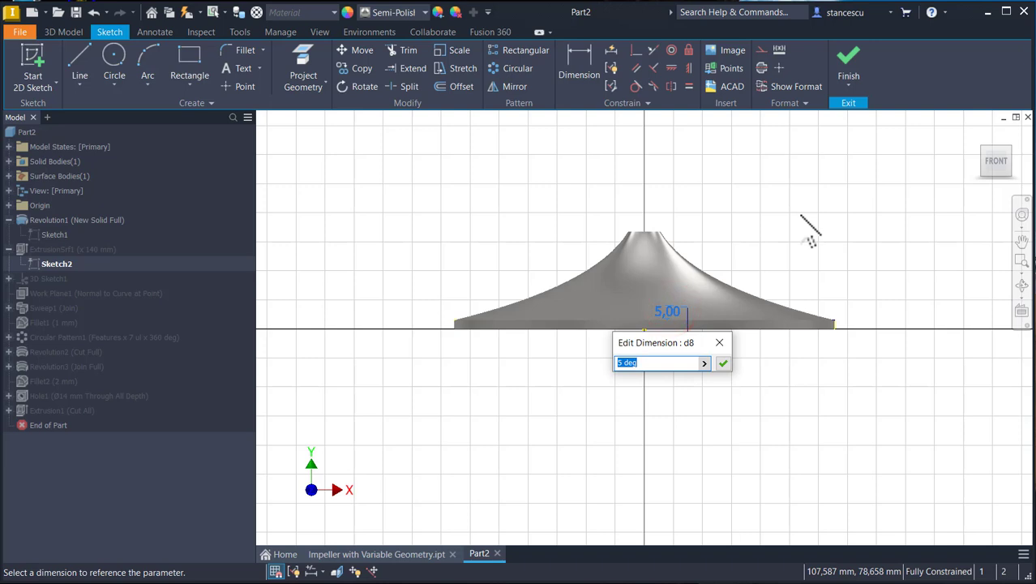
{"action": "key", "text": "Return"}
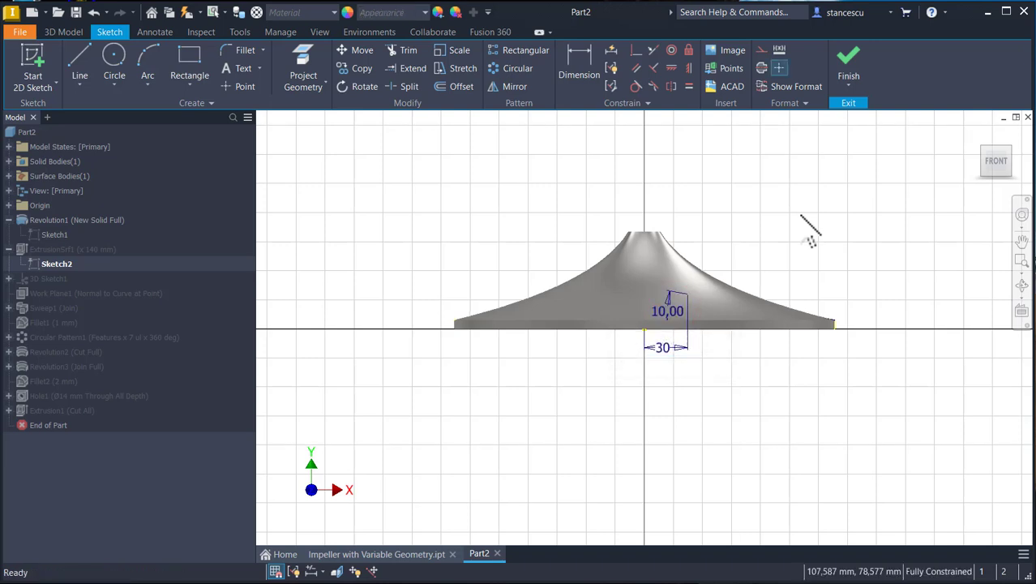
{"action": "left_click", "coordinate": [851, 68]}
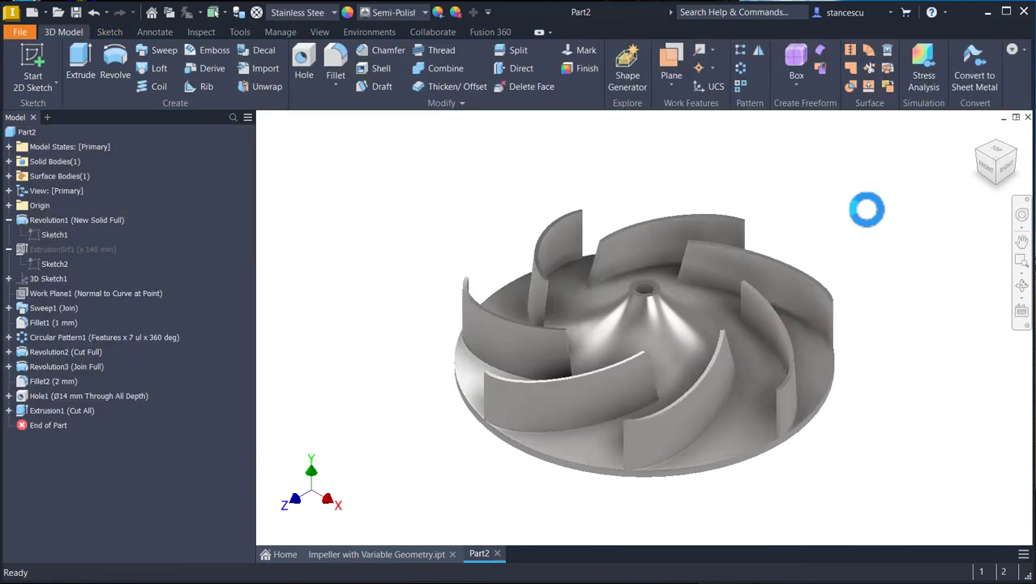
{"action": "left_click", "coordinate": [374, 157]}
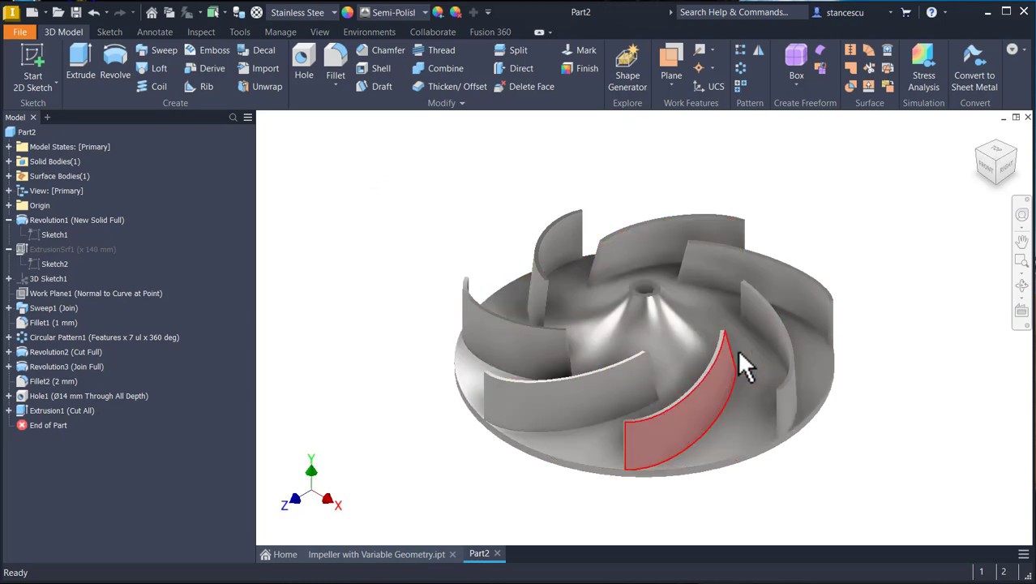
{"action": "left_click", "coordinate": [655, 156]}
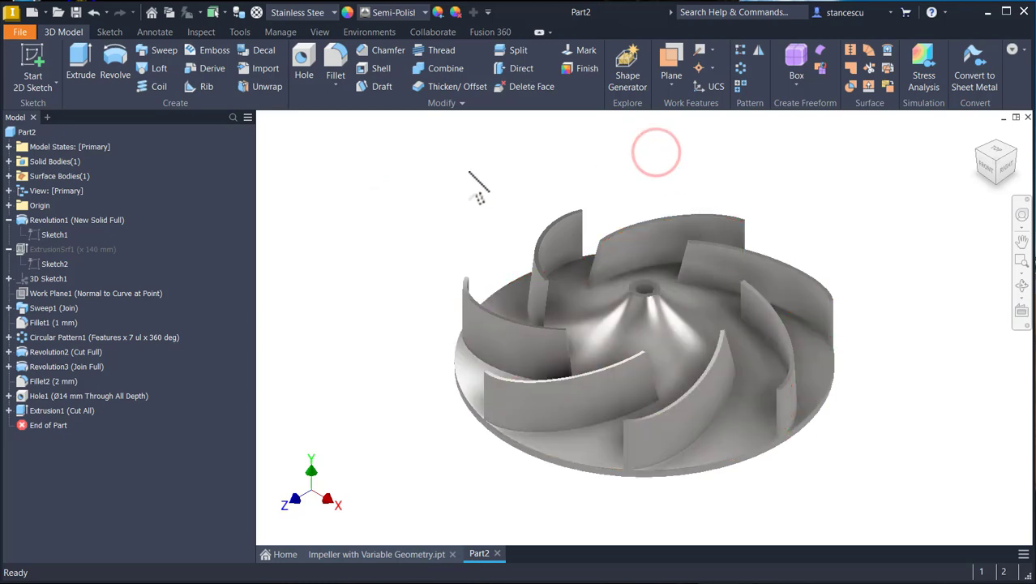